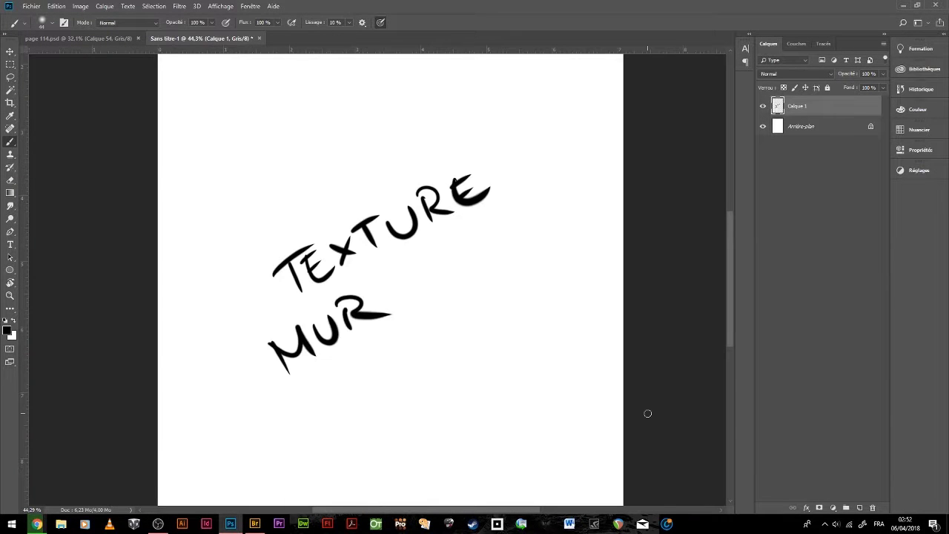
- Draw the first irregular rounded stone outlines with the Brush on Calque 1
{"action": "scroll", "coordinate": [410, 247], "scroll_direction": "up", "scroll_amount": 1}
{"action": "left_click_drag", "start_coordinate": [326, 333], "coordinate": [396, 283]}
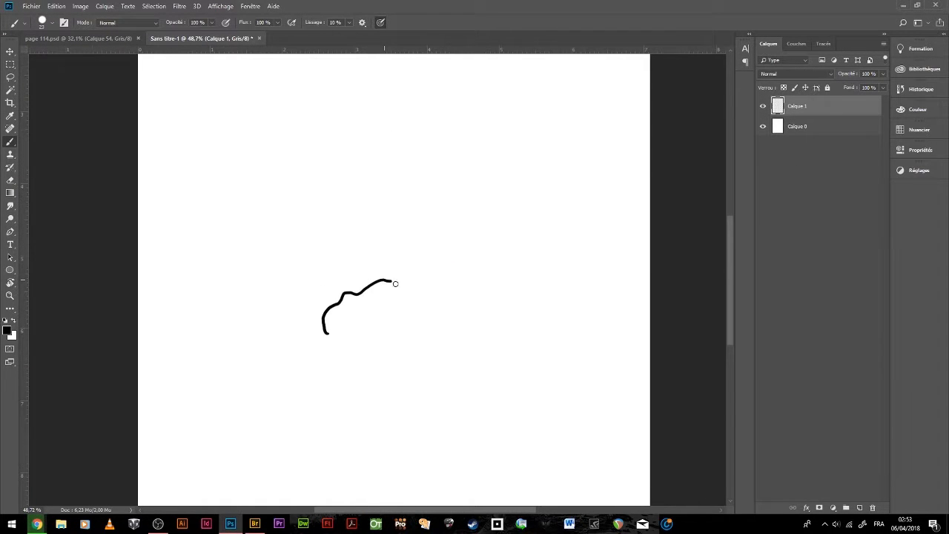
{"action": "left_click_drag", "start_coordinate": [319, 373], "coordinate": [288, 330]}
{"action": "left_click_drag", "start_coordinate": [424, 256], "coordinate": [504, 277]}
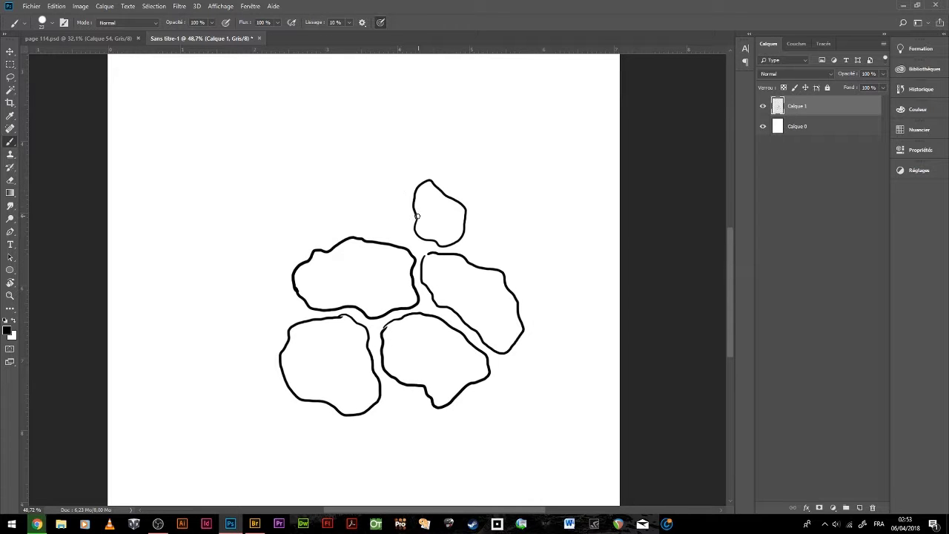
{"action": "left_click_drag", "start_coordinate": [326, 67], "coordinate": [337, 96]}
{"action": "left_click_drag", "start_coordinate": [437, 142], "coordinate": [432, 346]}
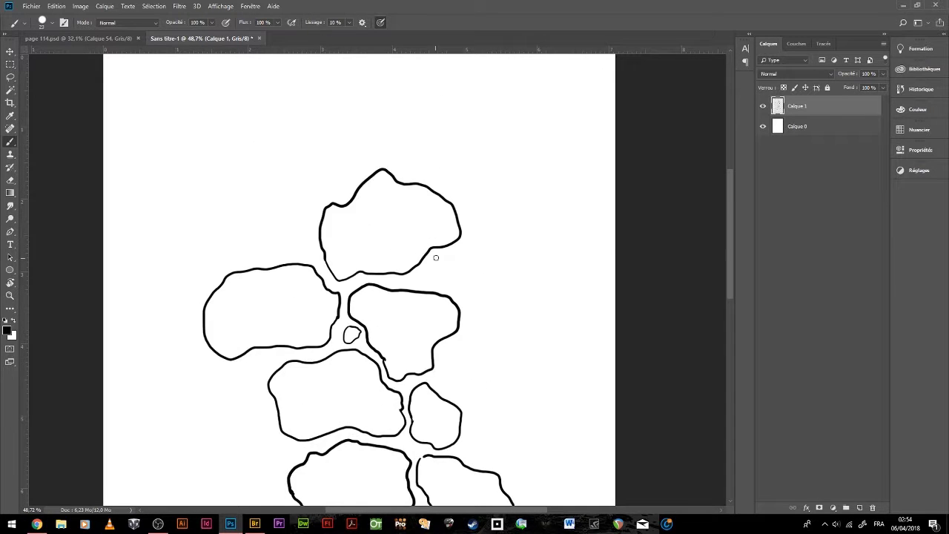
{"action": "left_click_drag", "start_coordinate": [436, 257], "coordinate": [435, 259]}
{"action": "left_click_drag", "start_coordinate": [441, 343], "coordinate": [384, 238]}
- Close open strokes into stones and add more stone outlines across the newly panned canvas
{"action": "left_click_drag", "start_coordinate": [393, 237], "coordinate": [384, 273]}
{"action": "left_click_drag", "start_coordinate": [477, 244], "coordinate": [410, 195]}
{"action": "left_click_drag", "start_coordinate": [415, 197], "coordinate": [436, 125]}
{"action": "left_click_drag", "start_coordinate": [439, 241], "coordinate": [548, 256]}
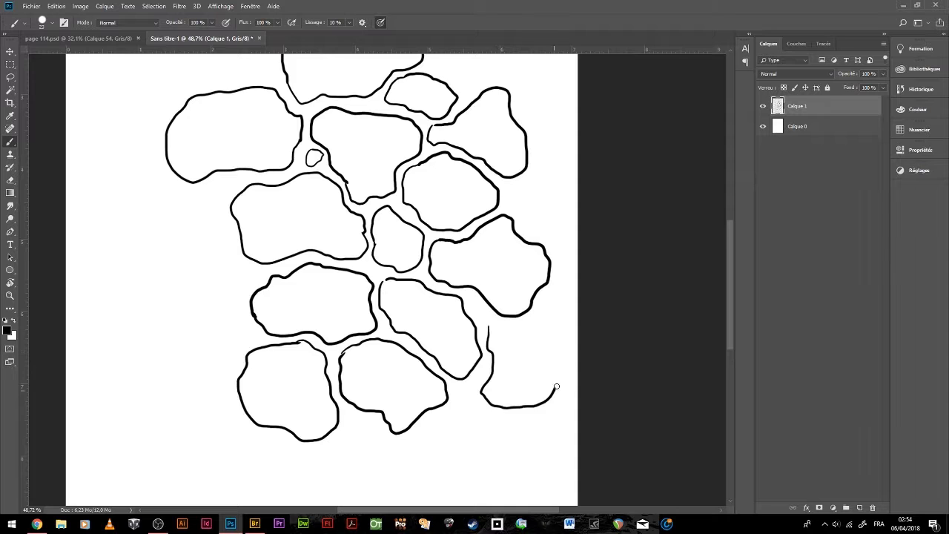
{"action": "left_click_drag", "start_coordinate": [556, 386], "coordinate": [489, 328]}
{"action": "left_click_drag", "start_coordinate": [490, 328], "coordinate": [524, 297]}
{"action": "left_click_drag", "start_coordinate": [445, 349], "coordinate": [544, 203]}
{"action": "left_click_drag", "start_coordinate": [482, 276], "coordinate": [450, 356]}
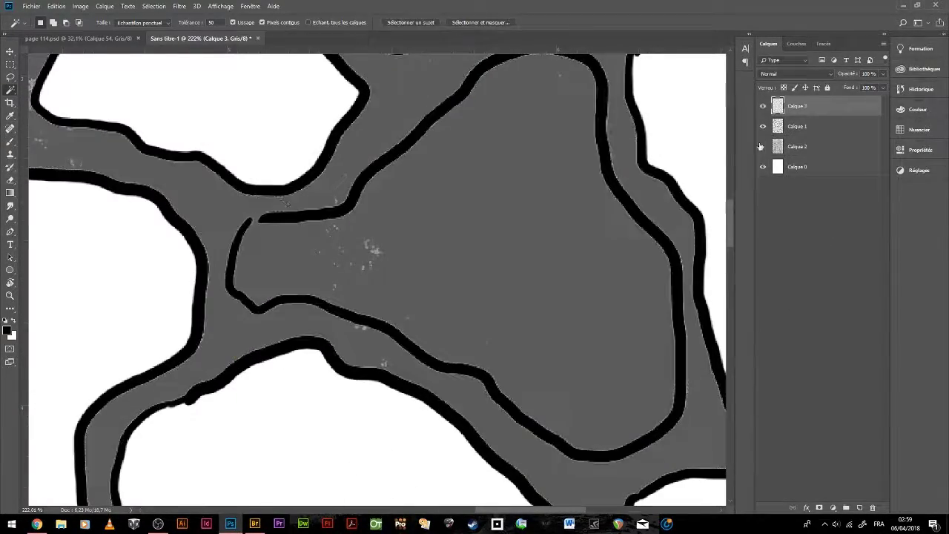
- Hide Calque 2 and Calque 1, then select a grey cell between stones on Calque 3
{"action": "left_click", "coordinate": [763, 146]}
{"action": "left_click", "coordinate": [798, 126]}
{"action": "left_click", "coordinate": [419, 258]}
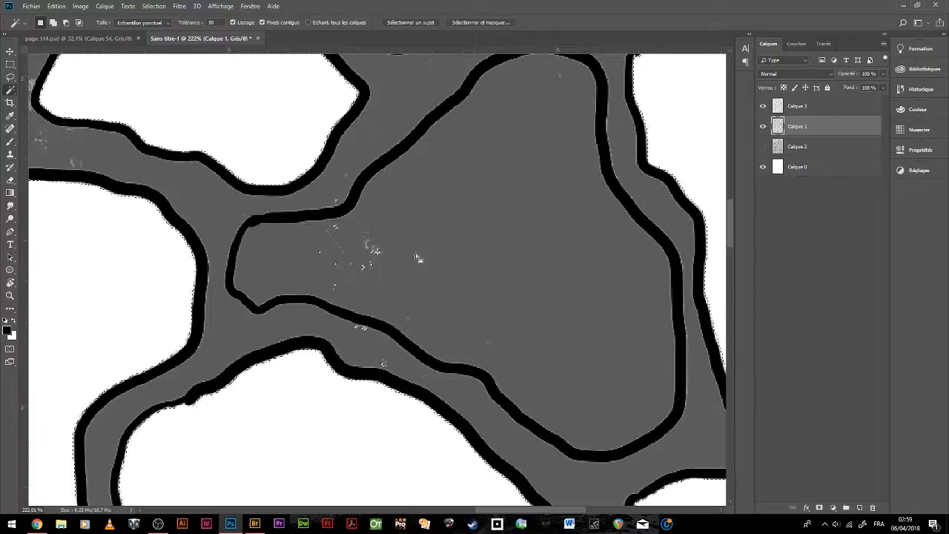
{"action": "left_click", "coordinate": [762, 126]}
{"action": "left_click", "coordinate": [797, 106]}
{"action": "key", "text": "ctrl+0"}
{"action": "left_click", "coordinate": [475, 223]}
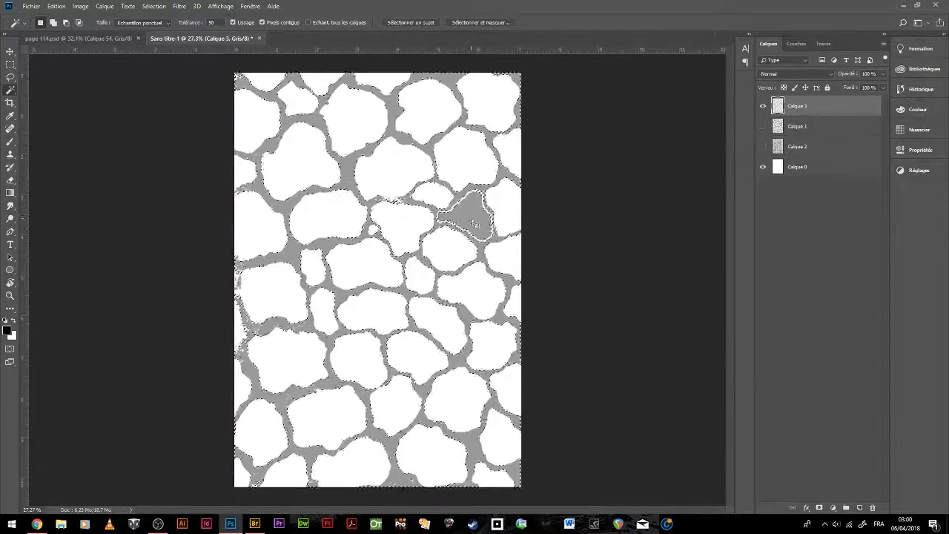
- Hide Calque 3, reactivate Calque 1, set Magic Wand tolerance to 20, and clear the selection
{"action": "left_click", "coordinate": [763, 106]}
{"action": "left_click", "coordinate": [763, 126]}
{"action": "left_click", "coordinate": [797, 126]}
{"action": "scroll", "coordinate": [475, 223], "scroll_direction": "up", "scroll_amount": 5}
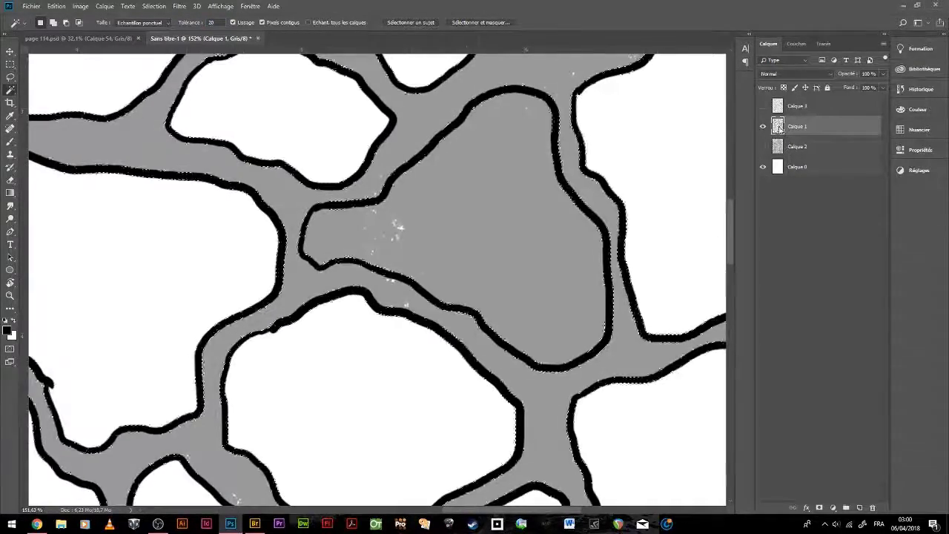
{"action": "scroll", "coordinate": [605, 207], "scroll_direction": "down", "scroll_amount": 2}
{"action": "key", "text": "Return"}
{"action": "key", "text": "ctrl+0"}
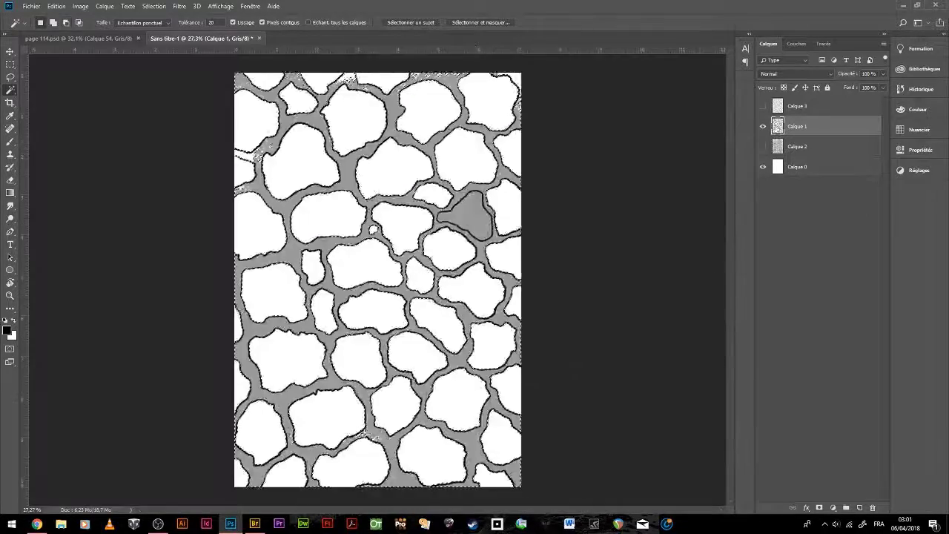
{"action": "scroll", "coordinate": [475, 281], "scroll_direction": "up", "scroll_amount": 2}
{"action": "scroll", "coordinate": [474, 282], "scroll_direction": "down", "scroll_amount": 2}
{"action": "key", "text": "ctrl+d"}
- Fill the stone gaps light grey, select the stones with Color Range, and add Calque 5
{"action": "left_click_drag", "start_coordinate": [837, 144], "coordinate": [777, 126]}
{"action": "left_click", "coordinate": [778, 126], "text": "ctrl"}
{"action": "left_click", "coordinate": [153, 6]}
{"action": "left_click", "coordinate": [191, 229]}
{"action": "left_click", "coordinate": [557, 109]}
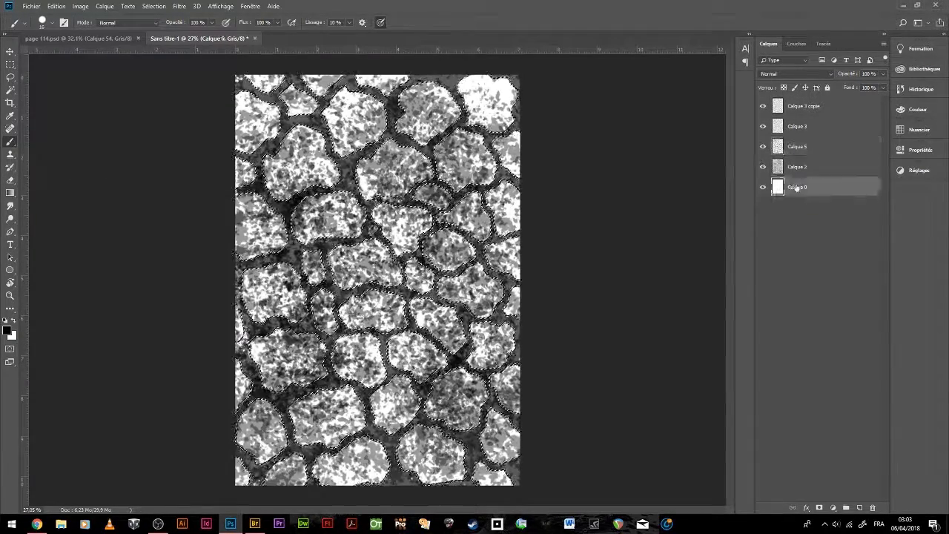
- Reorder layers so the mottled texture shows, load the stone selection, and activate Calque 5
{"action": "left_click_drag", "start_coordinate": [793, 168], "coordinate": [793, 172]}
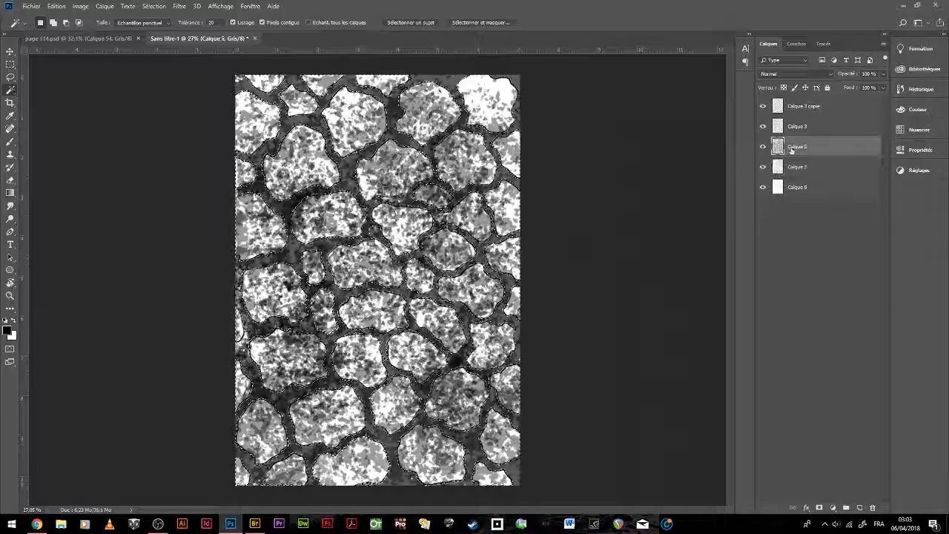
{"action": "left_click", "coordinate": [778, 185], "text": "ctrl"}
{"action": "key", "text": "b"}
{"action": "left_click", "coordinate": [42, 22]}
{"action": "double_click", "coordinate": [149, 143]}
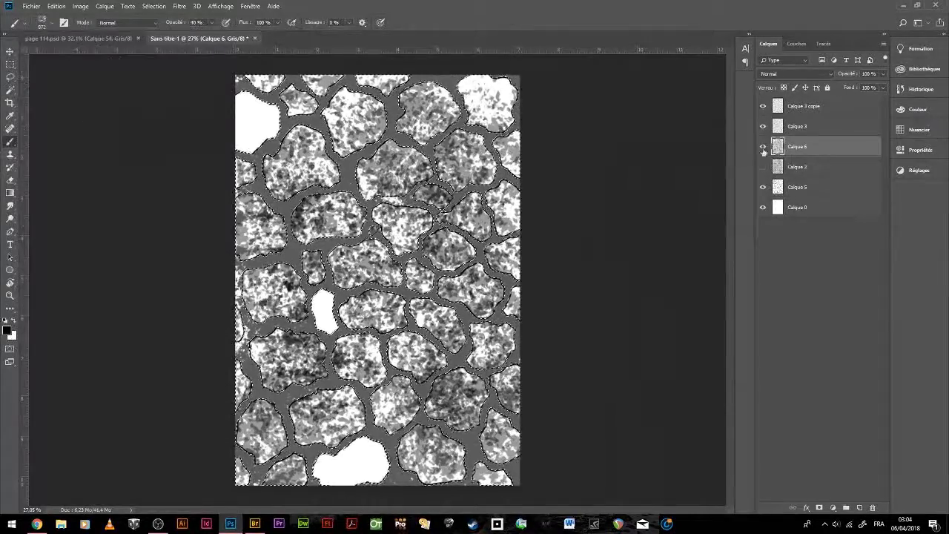
{"action": "left_click", "coordinate": [798, 187]}
{"action": "left_click", "coordinate": [764, 187], "text": "alt"}
- Choose a plain round brush and select the stone interiors on Calque 5 with the Magic Wand
{"action": "scroll", "coordinate": [259, 89], "scroll_direction": "up", "scroll_amount": 5}
{"action": "left_click", "coordinate": [15, 23]}
{"action": "left_click", "coordinate": [128, 243]}
{"action": "scroll", "coordinate": [527, 348], "scroll_direction": "down", "scroll_amount": 5}
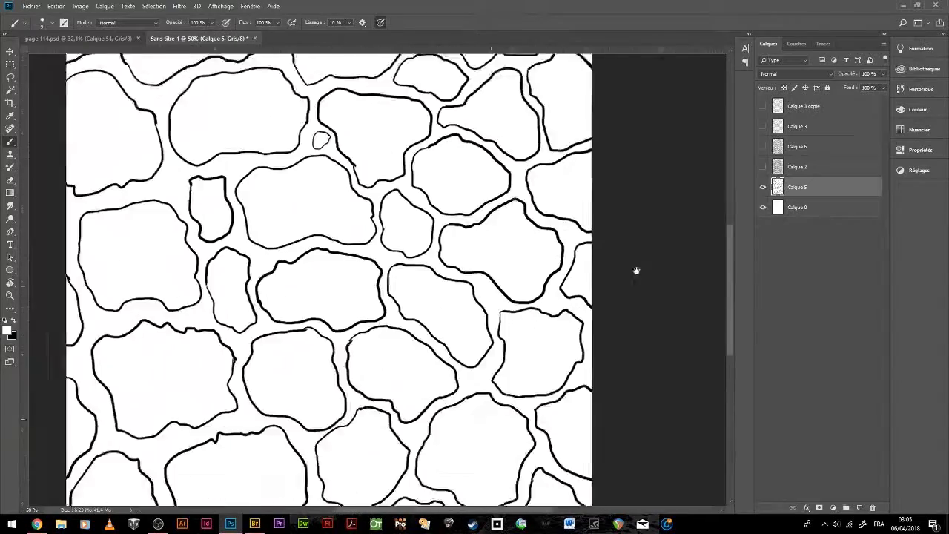
{"action": "scroll", "coordinate": [636, 269], "scroll_direction": "down", "scroll_amount": 1}
{"action": "scroll", "coordinate": [426, 371], "scroll_direction": "down", "scroll_amount": 2}
{"action": "scroll", "coordinate": [426, 334], "scroll_direction": "down", "scroll_amount": 3}
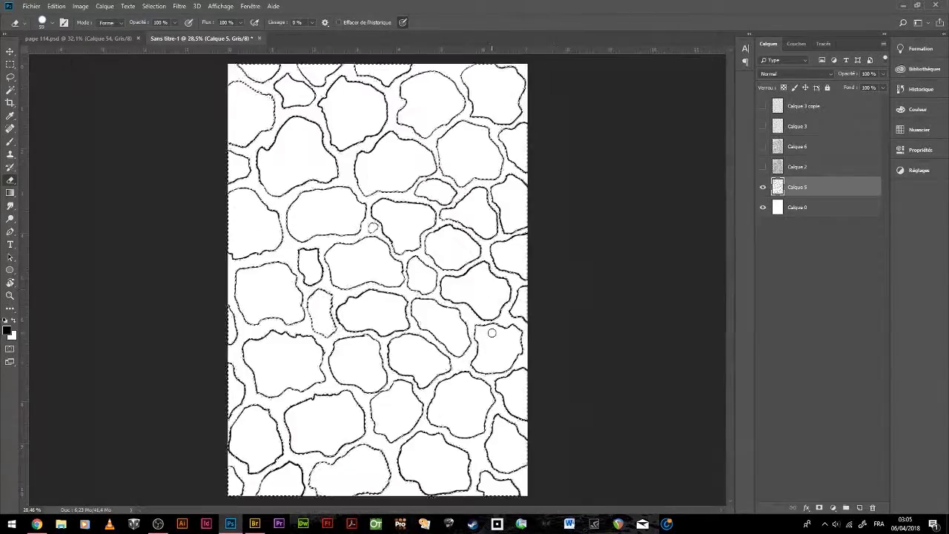
{"action": "key", "text": "w"}
{"action": "left_click", "coordinate": [425, 262]}
- Show Calque 3 copie, Calque 3 and Calque 6, swap colours, and delete Calque 3
{"action": "left_click_drag", "start_coordinate": [763, 146], "coordinate": [763, 106]}
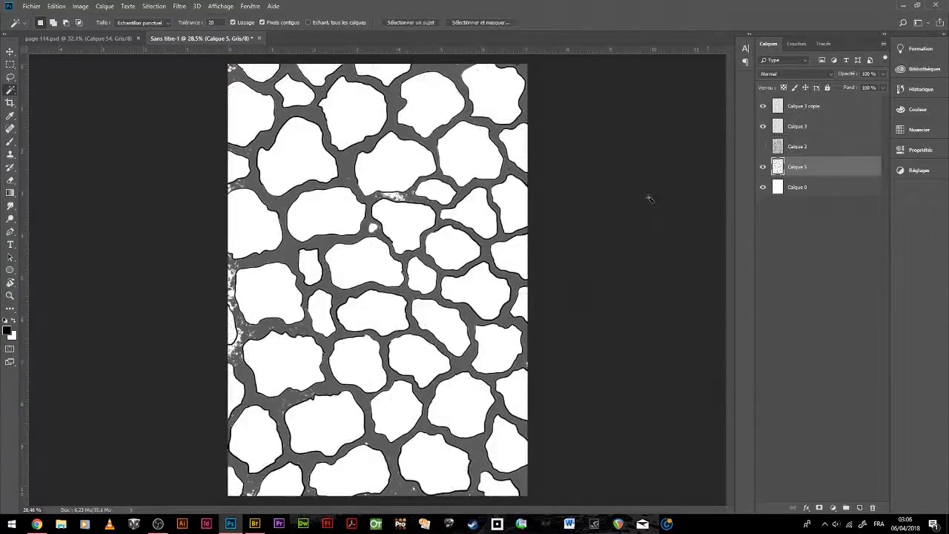
{"action": "key", "text": "ctrl+0"}
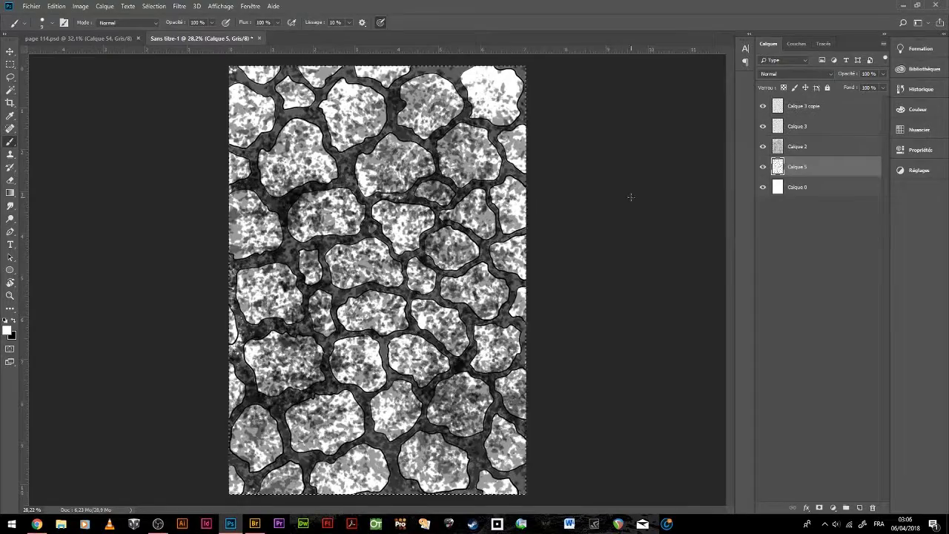
{"action": "key", "text": "b"}
{"action": "key", "text": "x"}
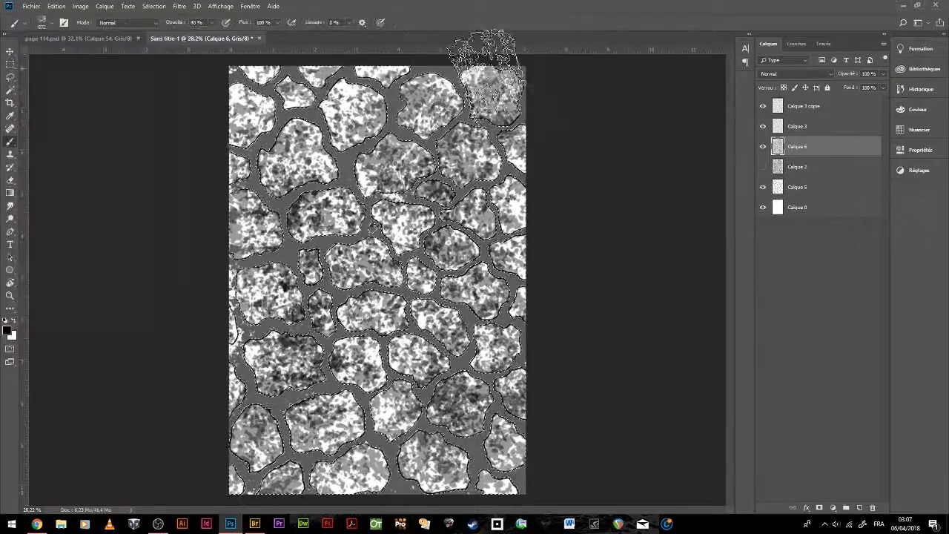
{"action": "left_click", "coordinate": [779, 128]}
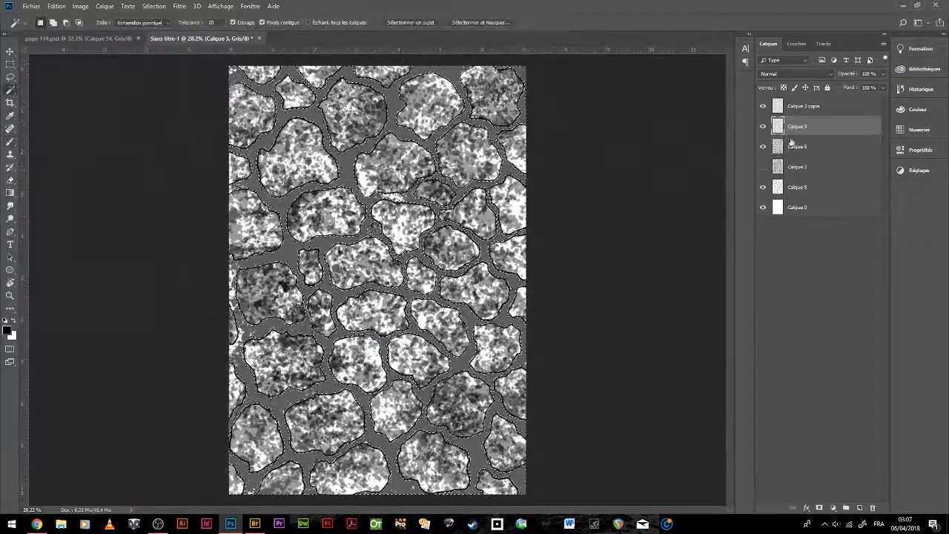
{"action": "key", "text": "Delete"}
{"action": "left_click", "coordinate": [10, 141]}
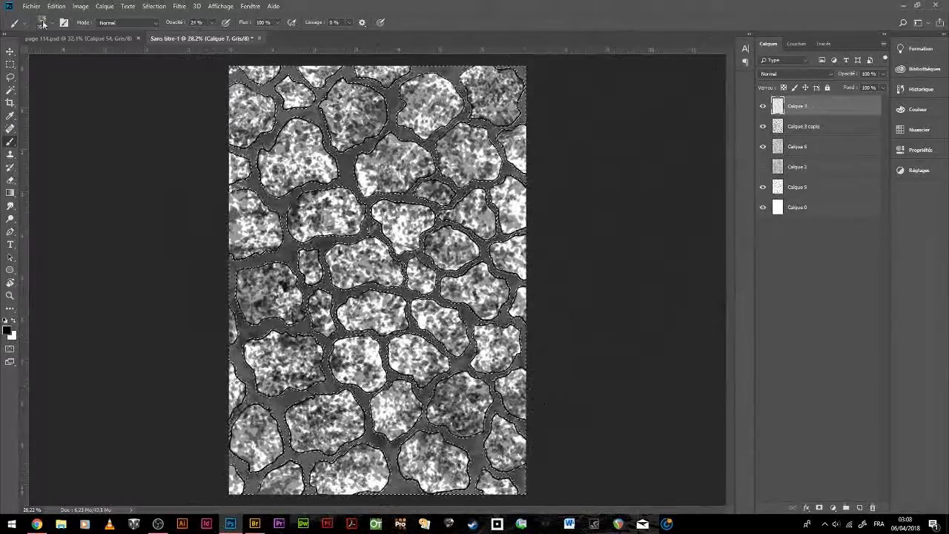
- Merge the chosen layers, duplicate the result, show Calque 7 copie, and set a 36 px brush
{"action": "right_click", "coordinate": [764, 110]}
{"action": "left_click", "coordinate": [727, 222]}
{"action": "right_click", "coordinate": [764, 169]}
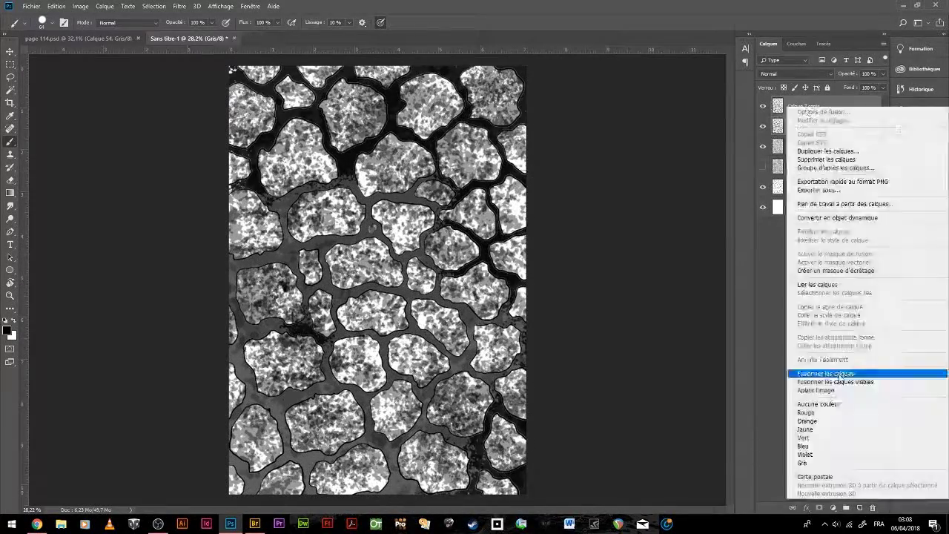
{"action": "left_click", "coordinate": [823, 377]}
{"action": "left_click", "coordinate": [763, 106]}
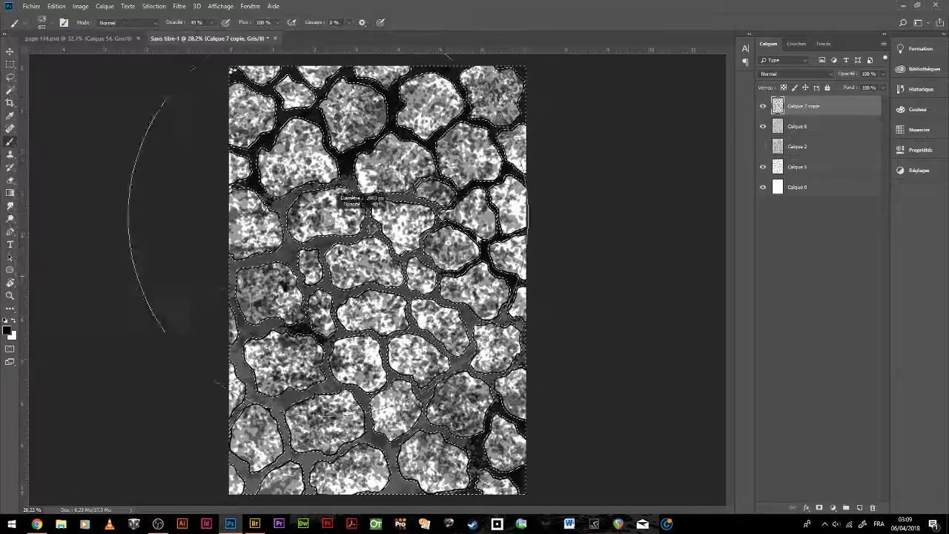
{"action": "left_click_drag", "start_coordinate": [265, 384], "coordinate": [441, 273]}
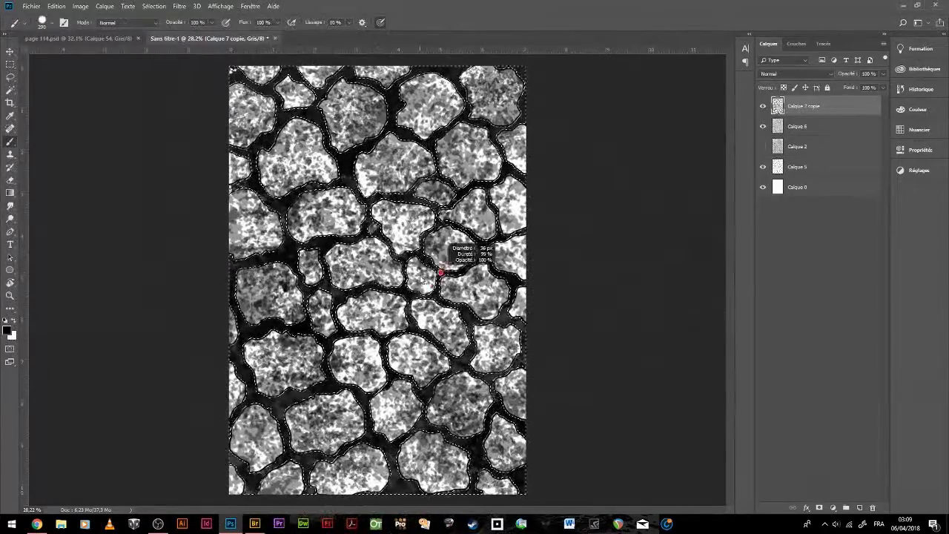
- Group and merge Calque 6, Calque 2 and Calque 5 with an Exposition adjustment
{"action": "left_click", "coordinate": [798, 126]}
{"action": "left_click", "coordinate": [797, 166], "text": "shift"}
{"action": "right_click", "coordinate": [771, 123]}
{"action": "left_click", "coordinate": [809, 296]}
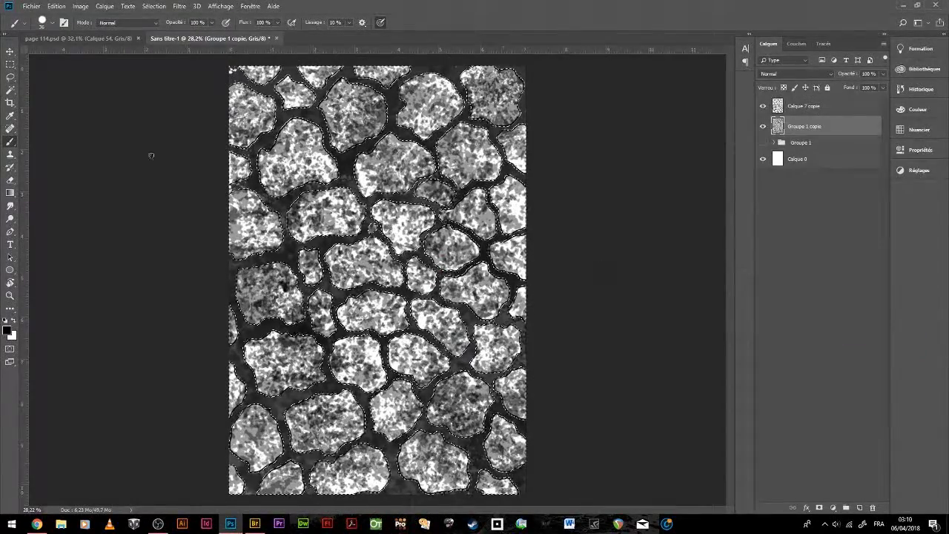
{"action": "left_click", "coordinate": [833, 508]}
{"action": "left_click", "coordinate": [853, 388]}
{"action": "right_click", "coordinate": [801, 124]}
{"action": "left_click", "coordinate": [690, 388]}
- Apply the Découpage filter from the Filter Gallery to the merged stone layer
{"action": "left_click", "coordinate": [802, 126]}
{"action": "double_click", "coordinate": [846, 126]}
{"action": "key", "text": "Escape"}
{"action": "right_click", "coordinate": [788, 100]}
{"action": "left_click", "coordinate": [846, 313]}
{"action": "left_click", "coordinate": [179, 6]}
{"action": "left_click", "coordinate": [233, 42]}
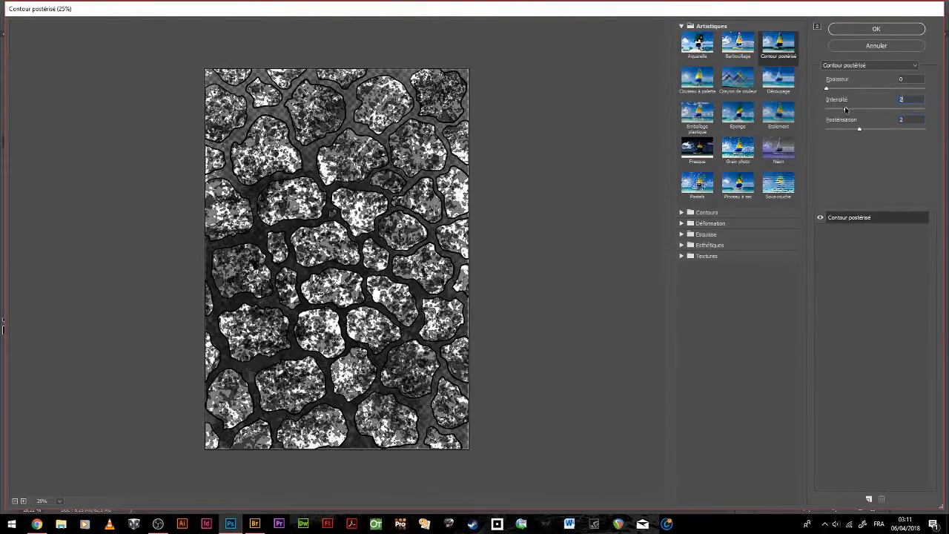
{"action": "left_click", "coordinate": [778, 77]}
{"action": "left_click", "coordinate": [876, 28]}
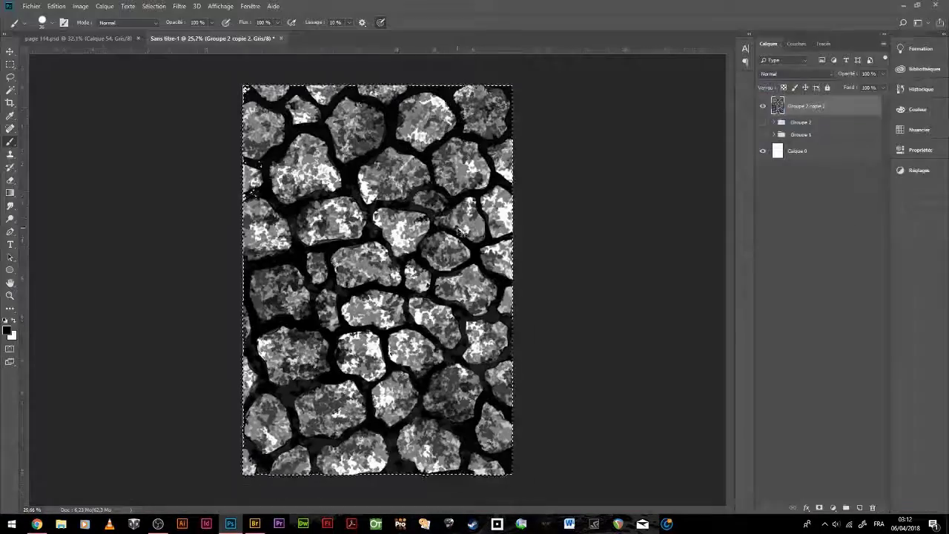
- Darken the stone texture with an Exposition adjustment and move it into the top panel
{"action": "left_click", "coordinate": [833, 507]}
{"action": "left_click", "coordinate": [853, 420]}
{"action": "mouse_move", "coordinate": [815, 235]}
{"action": "left_mouse_down"}
{"action": "mouse_move", "coordinate": [790, 235]}
{"action": "mouse_move", "coordinate": [801, 235]}
{"action": "left_mouse_up"}
{"action": "left_click", "coordinate": [10, 52]}
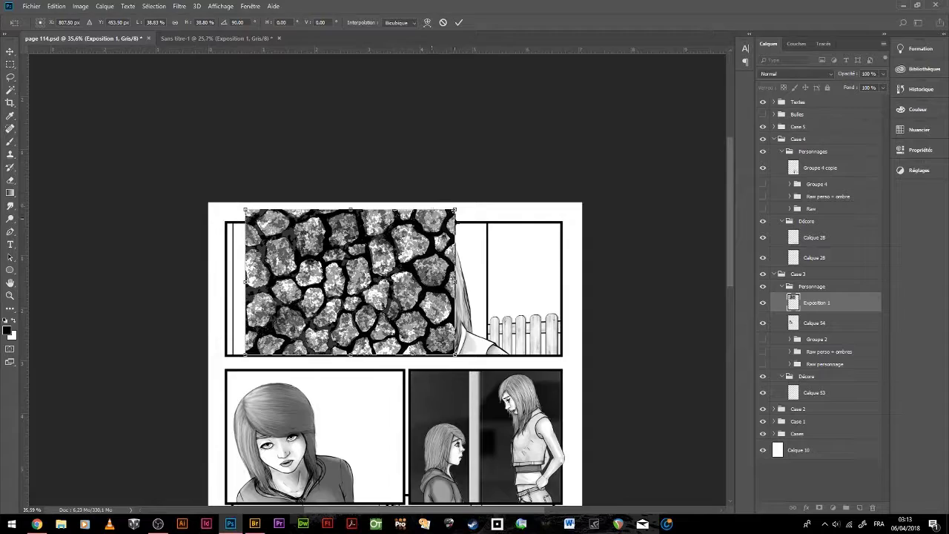
{"action": "left_click_drag", "start_coordinate": [816, 302], "coordinate": [809, 417]}
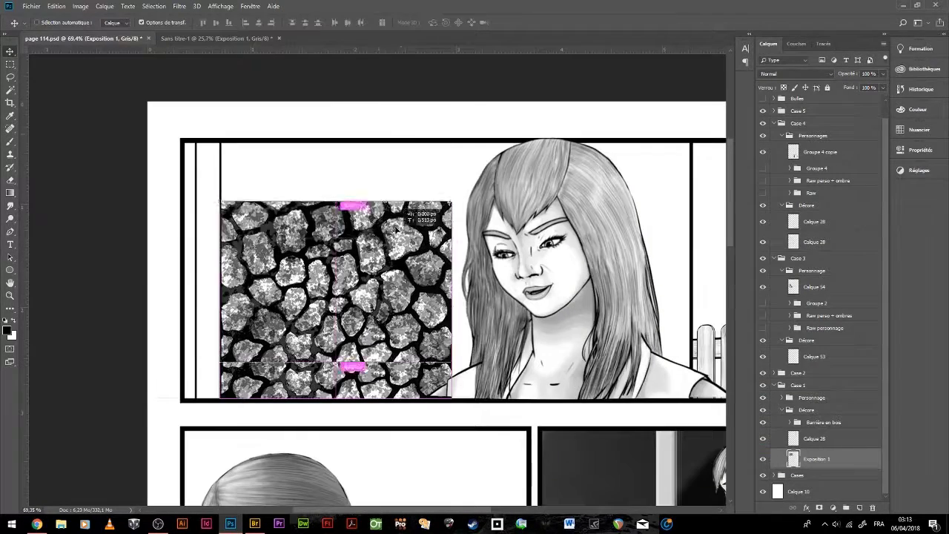
- Duplicate the texture, flip the copy horizontally beside the original, and erase the seam
{"action": "left_click_drag", "start_coordinate": [398, 230], "coordinate": [398, 215]}
{"action": "key", "text": "ctrl+t"}
{"action": "mouse_move", "coordinate": [341, 223]}
{"action": "left_mouse_down"}
{"action": "mouse_move", "coordinate": [393, 200]}
{"action": "mouse_move", "coordinate": [297, 276]}
{"action": "left_mouse_up"}
{"action": "key", "text": "Return"}
{"action": "key", "text": "e"}
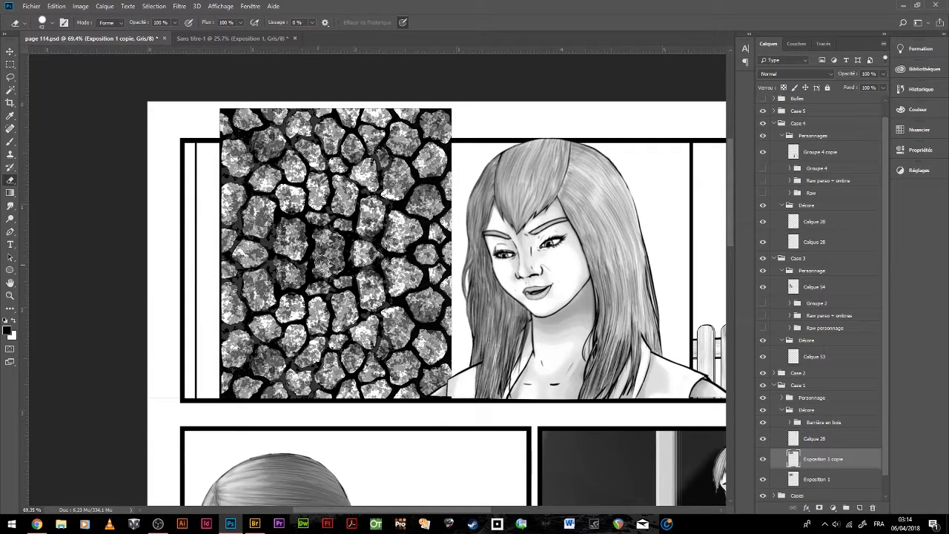
{"action": "scroll", "coordinate": [360, 330], "scroll_direction": "down", "scroll_amount": 2}
- Place another copy of the stone texture and erase to blend its seam
{"action": "key", "text": "ctrl+j"}
{"action": "left_click_drag", "start_coordinate": [360, 331], "coordinate": [415, 267]}
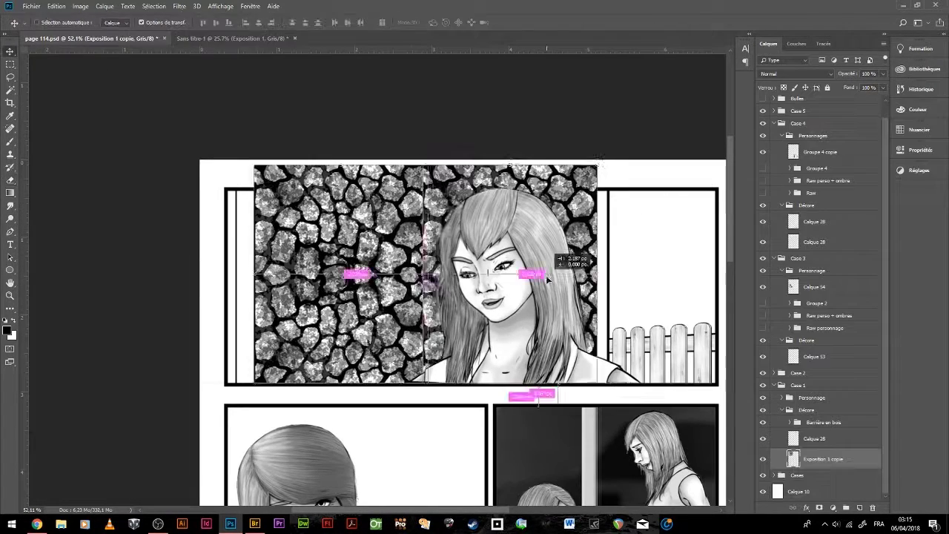
{"action": "key", "text": "ctrl+t"}
{"action": "key", "text": "Return"}
{"action": "scroll", "coordinate": [344, 214], "scroll_direction": "up", "scroll_amount": 2}
{"action": "key", "text": "e"}
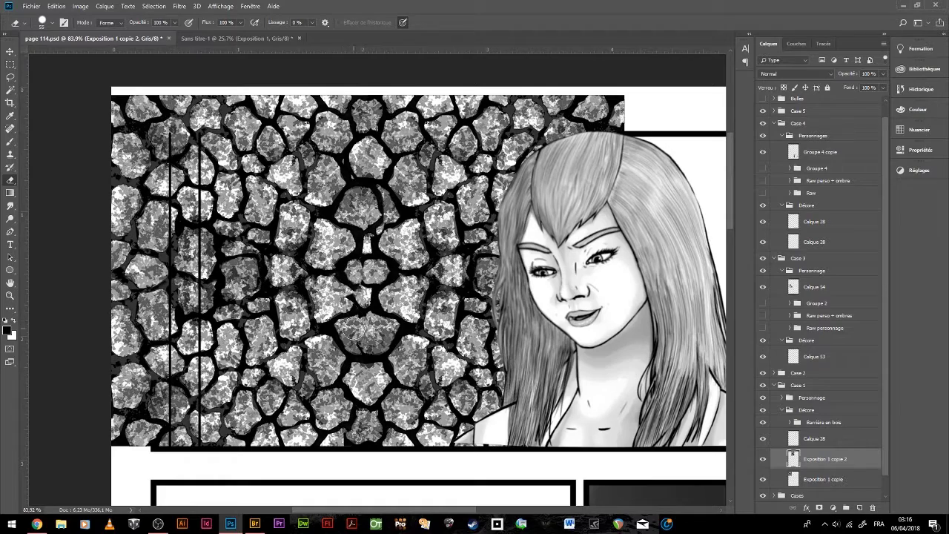
- Free Transform the stone texture, scaling and distorting it to fit the top panel
{"action": "scroll", "coordinate": [397, 236], "scroll_direction": "down", "scroll_amount": 3}
{"action": "right_click", "coordinate": [824, 459]}
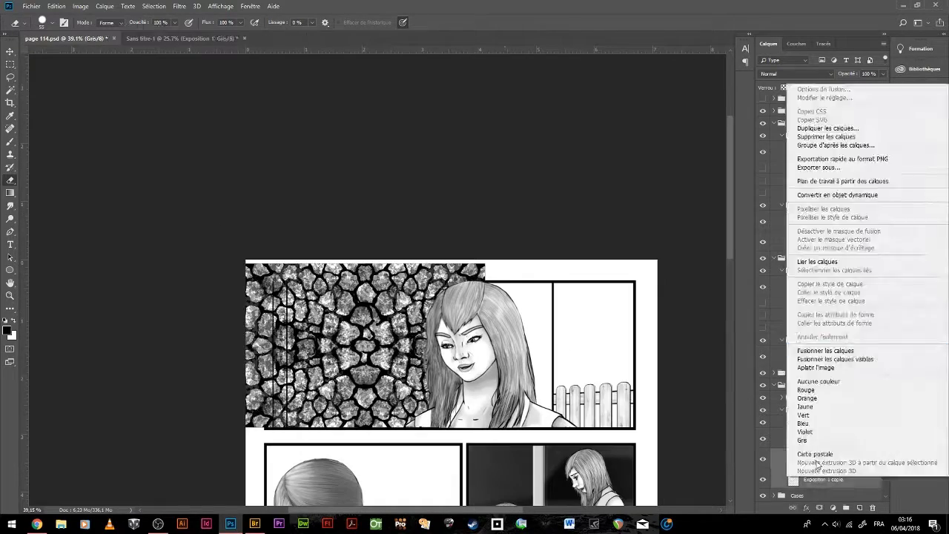
{"action": "key", "text": "ctrl+t"}
{"action": "mouse_move", "coordinate": [519, 282]}
{"action": "left_mouse_down"}
{"action": "mouse_move", "coordinate": [497, 284]}
{"action": "mouse_move", "coordinate": [531, 190]}
{"action": "left_mouse_up"}
{"action": "left_click_drag", "start_coordinate": [267, 172], "coordinate": [266, 134]}
{"action": "scroll", "coordinate": [339, 306], "scroll_direction": "down", "scroll_amount": 1}
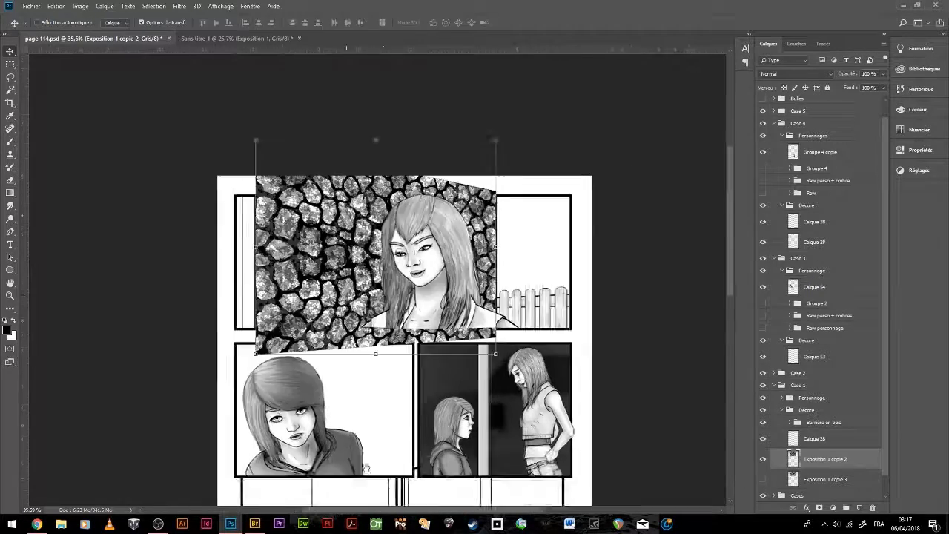
{"action": "key", "text": "Return"}
- Move the texture into the panel's background group and paint a grey strip along the left edge
{"action": "left_click_drag", "start_coordinate": [816, 339], "coordinate": [816, 328]}
{"action": "scroll", "coordinate": [397, 406], "scroll_direction": "up", "scroll_amount": 1}
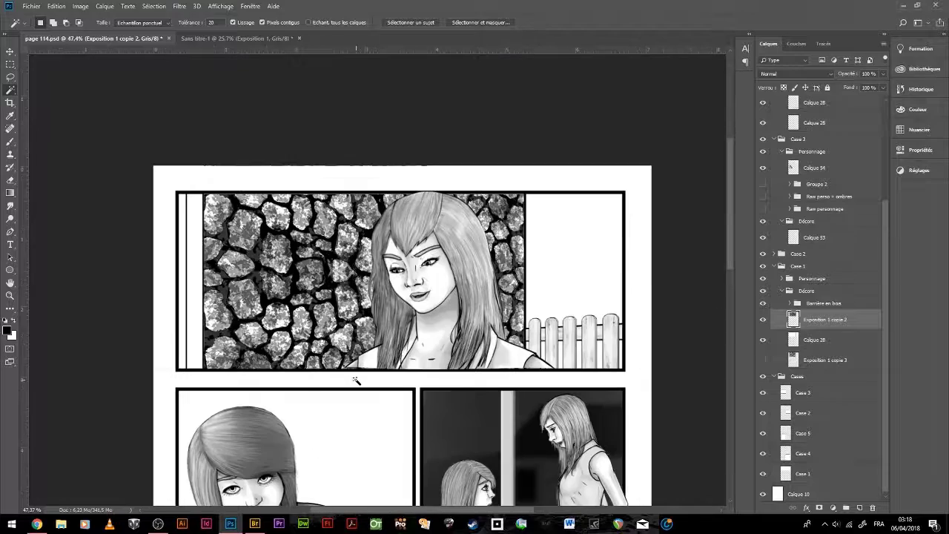
{"action": "key", "text": "alt+bracketleft"}
{"action": "left_click_drag", "start_coordinate": [218, 249], "coordinate": [165, 206]}
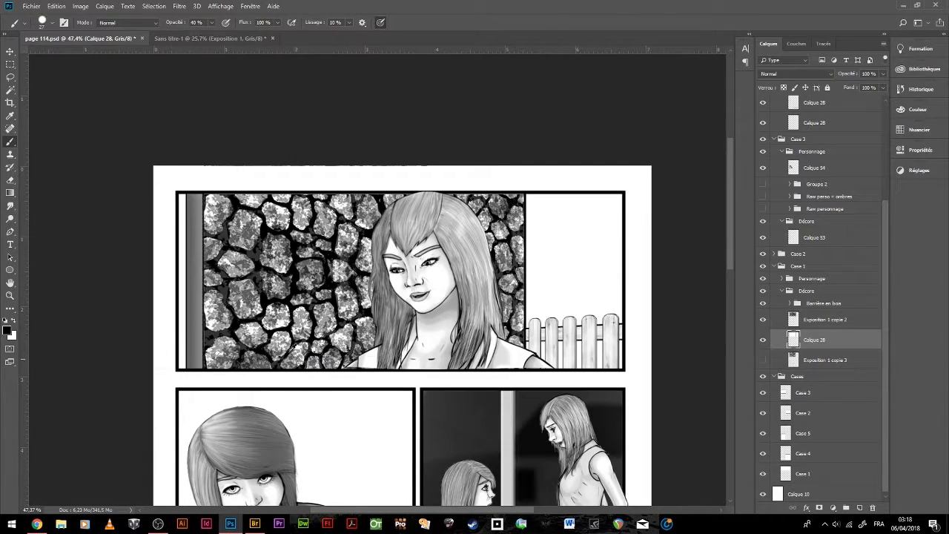
{"action": "key", "text": "0"}
{"action": "scroll", "coordinate": [294, 346], "scroll_direction": "up", "scroll_amount": 2}
- Duplicate the grey strip layer and erase stray texture along the top panel border
{"action": "left_click_drag", "start_coordinate": [810, 320], "coordinate": [693, 384]}
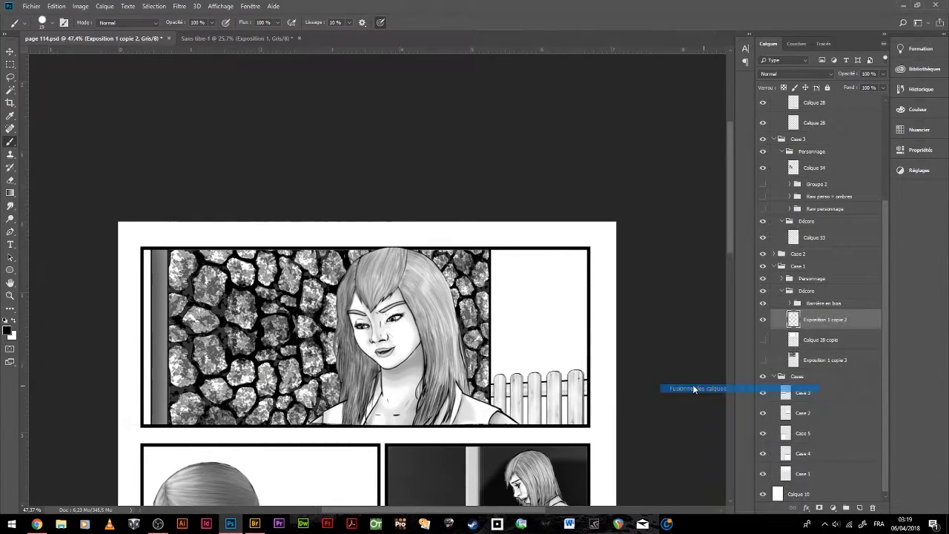
{"action": "key", "text": "e"}
{"action": "scroll", "coordinate": [507, 378], "scroll_direction": "up", "scroll_amount": 3}
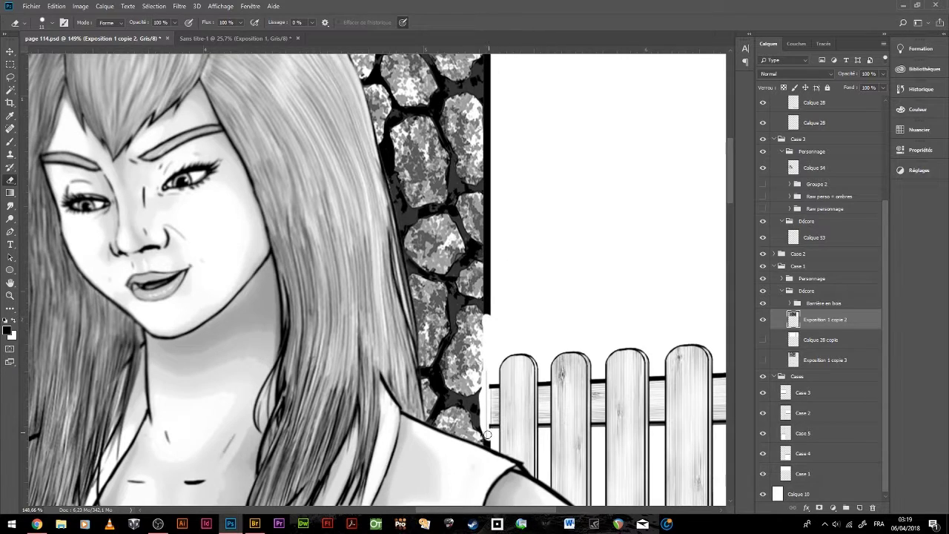
{"action": "left_click_drag", "start_coordinate": [484, 190], "coordinate": [443, 353]}
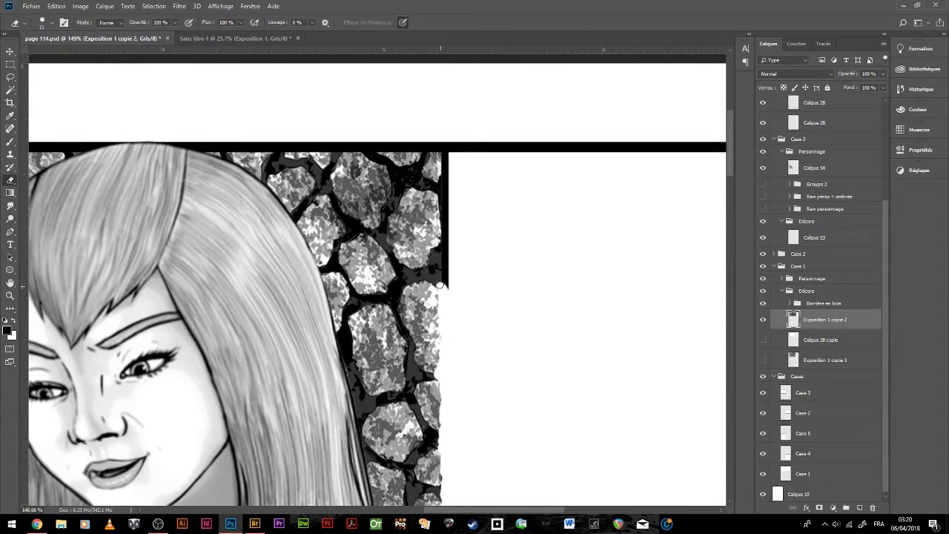
{"action": "left_click_drag", "start_coordinate": [440, 186], "coordinate": [444, 252]}
{"action": "scroll", "coordinate": [483, 322], "scroll_direction": "down", "scroll_amount": 4}
- Duplicate the fence layer, then Magic Wand the area around the fence and invert the selection
{"action": "right_click", "coordinate": [823, 303]}
{"action": "key", "text": "Escape"}
{"action": "key", "text": "w"}
{"action": "left_click", "coordinate": [544, 386]}
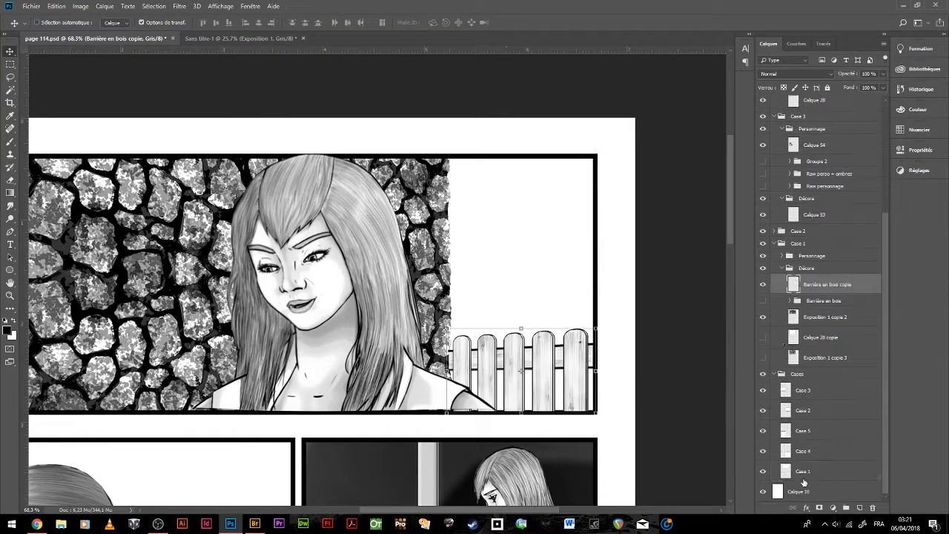
{"action": "right_click", "coordinate": [495, 338]}
{"action": "left_click", "coordinate": [549, 247]}
- Give the stone texture layer a Contour outline layer style
{"action": "left_click", "coordinate": [317, 347], "text": "ctrl"}
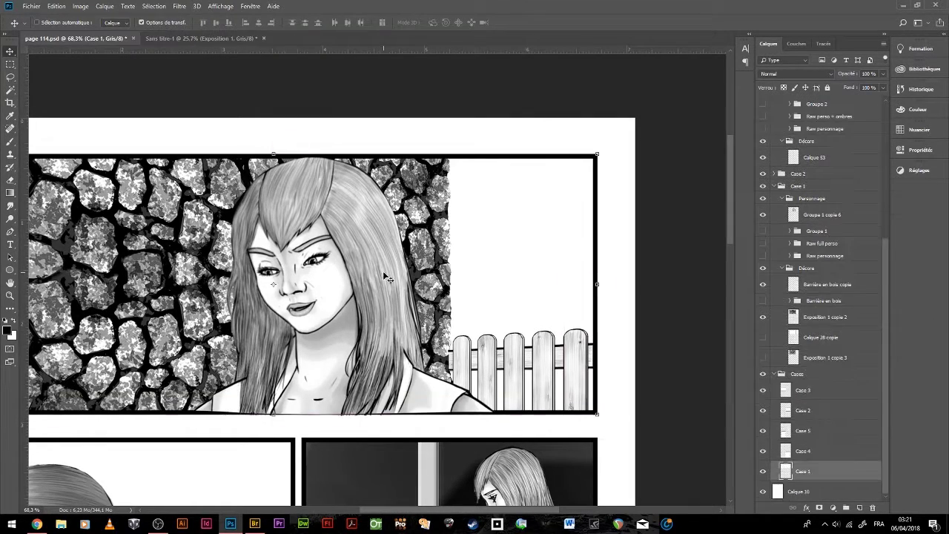
{"action": "double_click", "coordinate": [853, 337]}
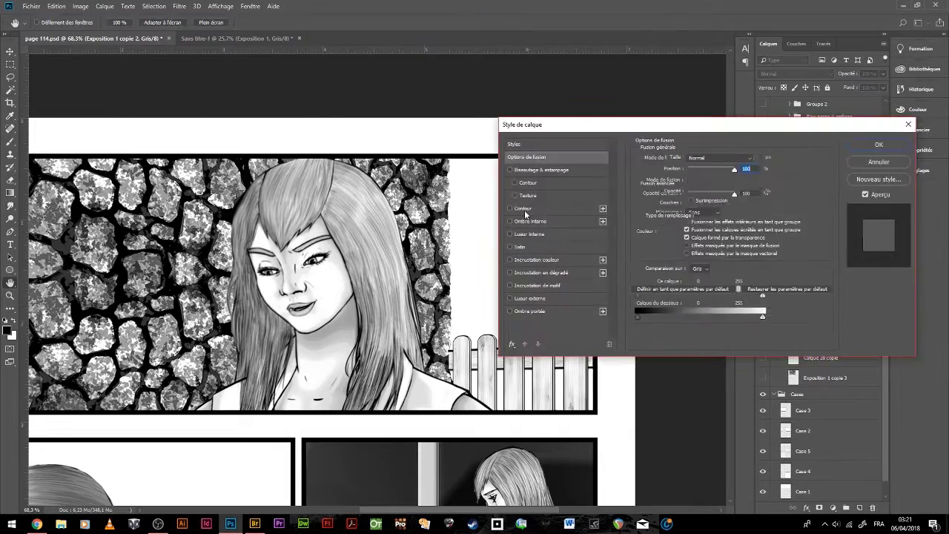
{"action": "left_click", "coordinate": [520, 212]}
{"action": "left_click", "coordinate": [879, 146]}
- Delete the fence-copy pixels overlapping the stone wall and merge the fence part down
{"action": "key", "text": "e"}
{"action": "scroll", "coordinate": [497, 255], "scroll_direction": "down", "scroll_amount": 1}
{"action": "scroll", "coordinate": [493, 252], "scroll_direction": "up", "scroll_amount": 3}
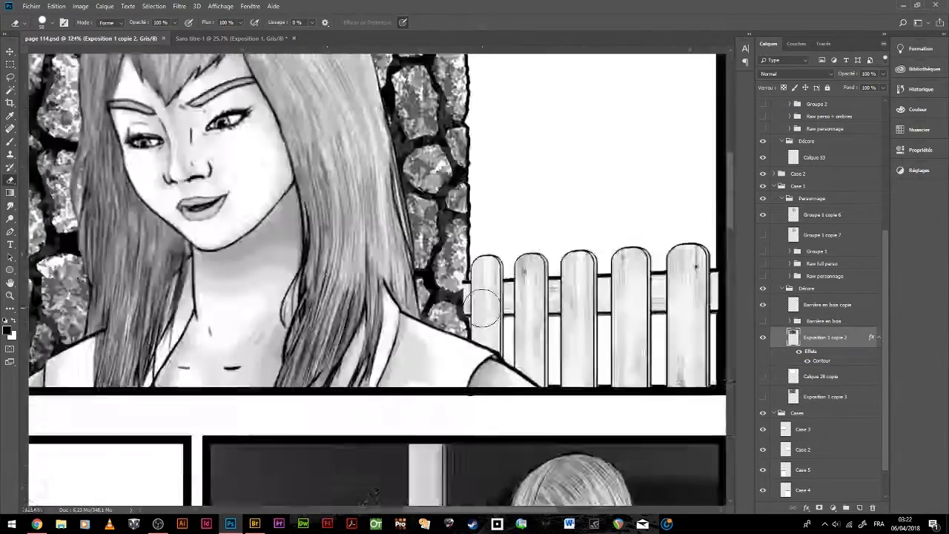
{"action": "scroll", "coordinate": [485, 245], "scroll_direction": "up", "scroll_amount": 2}
{"action": "left_click", "coordinate": [827, 304]}
{"action": "key", "text": "w"}
{"action": "key", "text": "Delete"}
{"action": "left_click", "coordinate": [824, 337]}
{"action": "key", "text": "ctrl+e"}
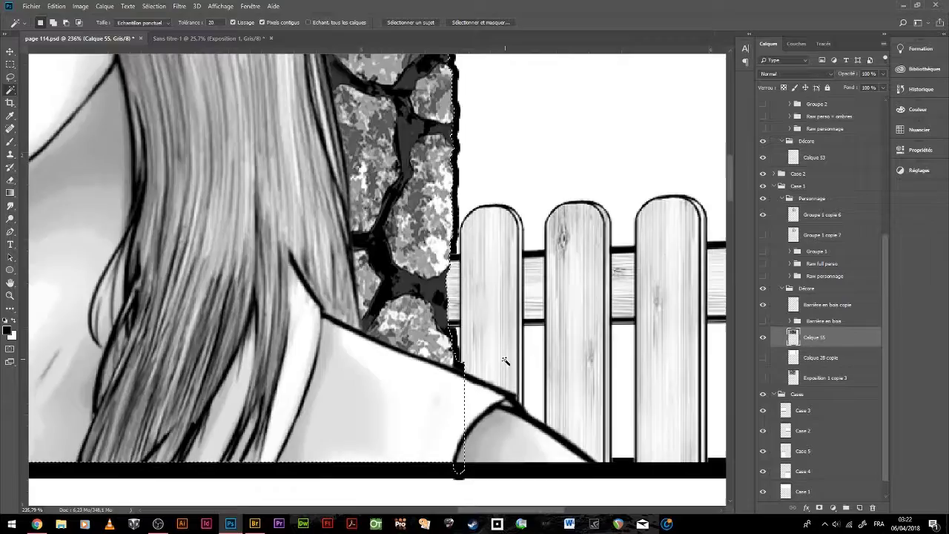
- Erase and brush-touch the wall and fence edges, then view the whole page
{"action": "scroll", "coordinate": [502, 346], "scroll_direction": "up", "scroll_amount": 2}
{"action": "key", "text": "e"}
{"action": "scroll", "coordinate": [519, 371], "scroll_direction": "down", "scroll_amount": 4}
{"action": "scroll", "coordinate": [544, 391], "scroll_direction": "up", "scroll_amount": 2}
{"action": "key", "text": "b"}
{"action": "scroll", "coordinate": [482, 297], "scroll_direction": "down", "scroll_amount": 3}
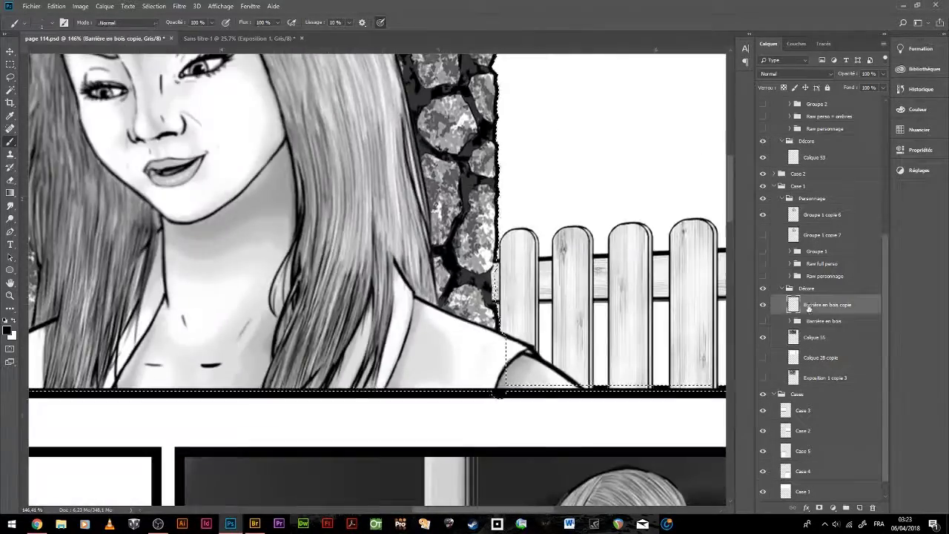
{"action": "scroll", "coordinate": [445, 223], "scroll_direction": "down", "scroll_amount": 1}
{"action": "scroll", "coordinate": [429, 169], "scroll_direction": "down", "scroll_amount": 2}
{"action": "left_click_drag", "start_coordinate": [429, 169], "coordinate": [476, 354]}
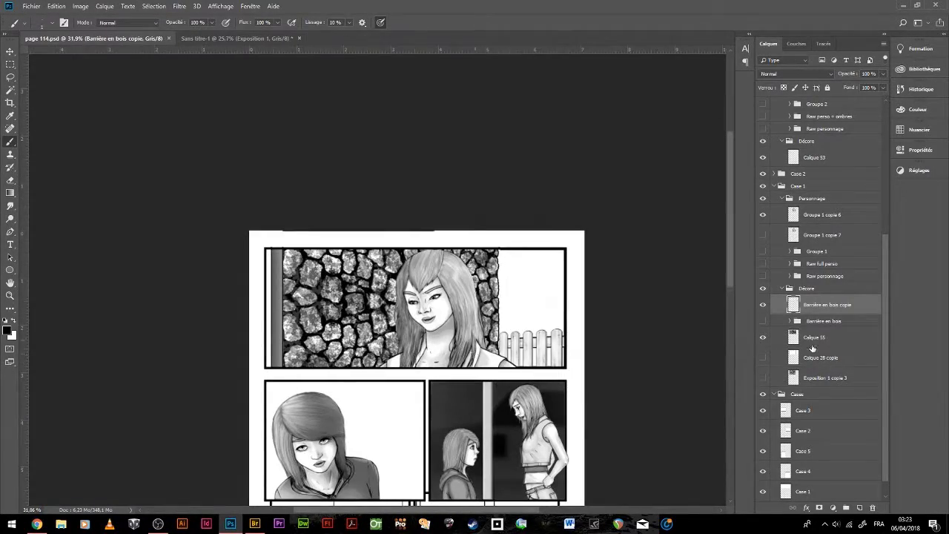
- Erase the remaining fence edges along the wall and save page 114.psd
{"action": "key", "text": "alt+bracketleft"}
{"action": "key", "text": "alt+bracketleft"}
{"action": "scroll", "coordinate": [464, 243], "scroll_direction": "up", "scroll_amount": 2}
{"action": "scroll", "coordinate": [519, 245], "scroll_direction": "up", "scroll_amount": 2}
{"action": "scroll", "coordinate": [615, 245], "scroll_direction": "up", "scroll_amount": 1}
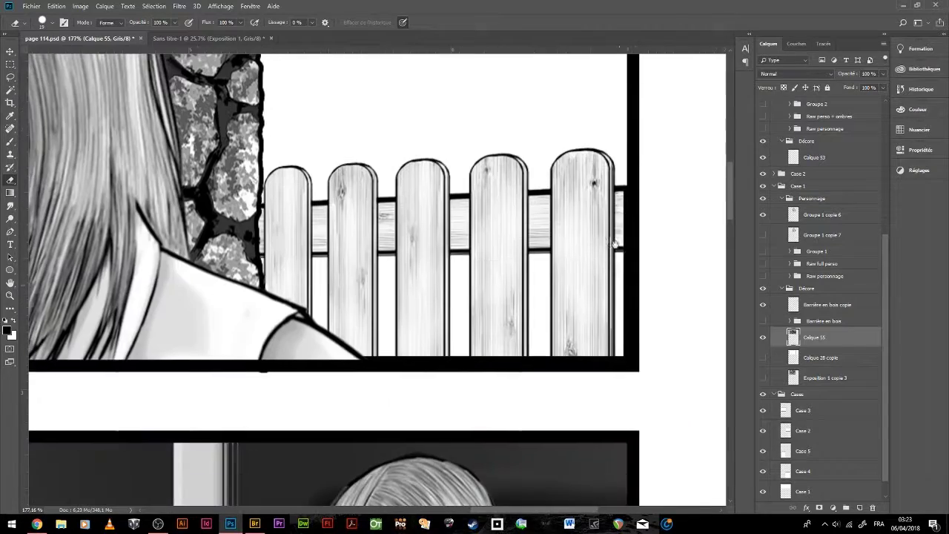
{"action": "scroll", "coordinate": [564, 338], "scroll_direction": "down", "scroll_amount": 2}
{"action": "scroll", "coordinate": [483, 319], "scroll_direction": "down", "scroll_amount": 2}
{"action": "scroll", "coordinate": [410, 306], "scroll_direction": "down", "scroll_amount": 1}
{"action": "key", "text": "ctrl+s"}
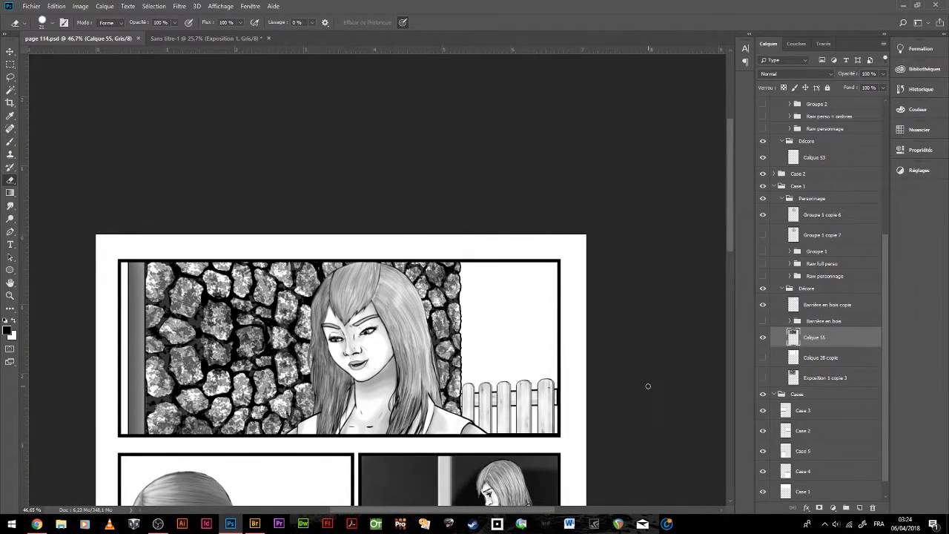
- Add a new layer and use the large smoke brush at 34% opacity
{"action": "left_click", "coordinate": [803, 310]}
{"action": "key", "text": "ctrl+shift+alt+n"}
{"action": "right_click", "coordinate": [11, 141]}
{"action": "left_click", "coordinate": [45, 141]}
{"action": "left_click", "coordinate": [42, 22]}
{"action": "scroll", "coordinate": [115, 253], "scroll_direction": "down", "scroll_amount": 5}
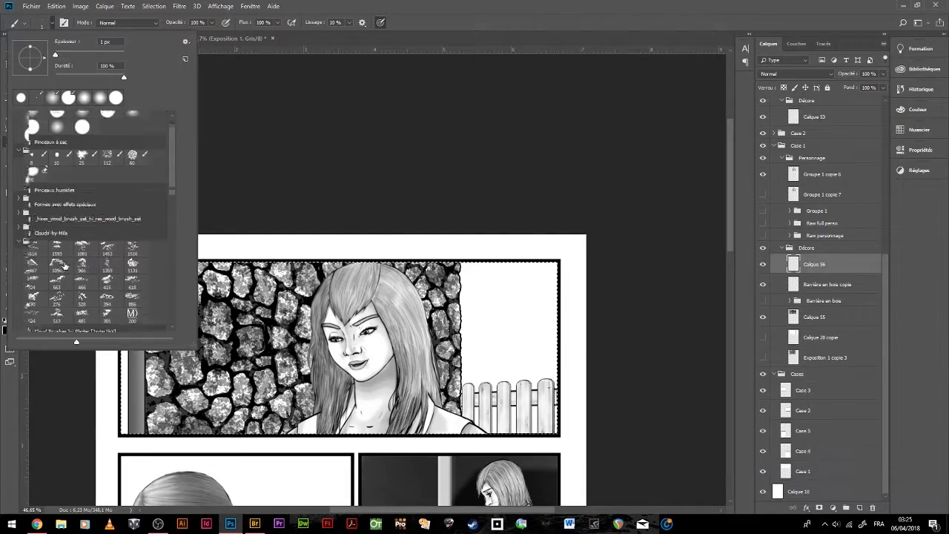
{"action": "double_click", "coordinate": [111, 251]}
{"action": "key", "text": "3"}
{"action": "key", "text": "4"}
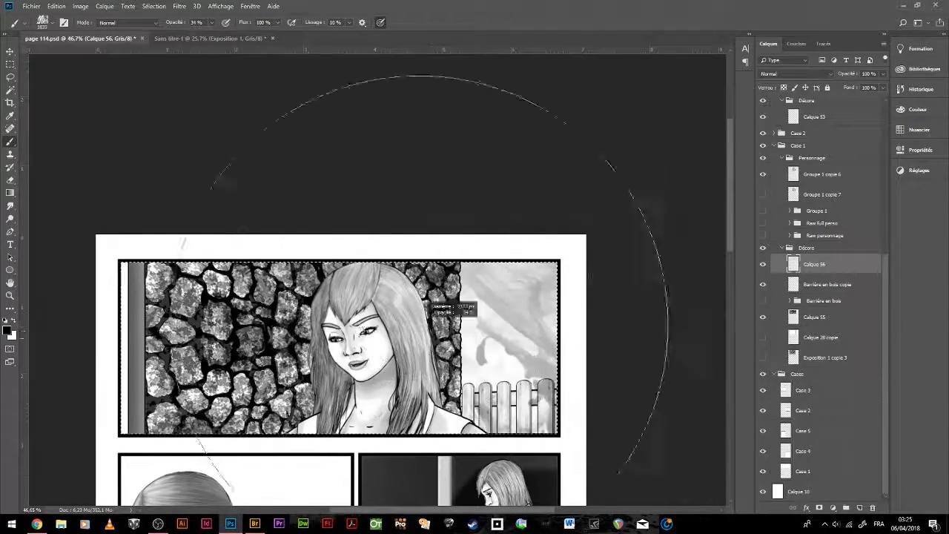
- Duplicate the smoky layer above Personnage at 78% opacity and erase the veil off the face
{"action": "left_click", "coordinate": [42, 23]}
{"action": "double_click", "coordinate": [45, 97]}
{"action": "key", "text": "0"}
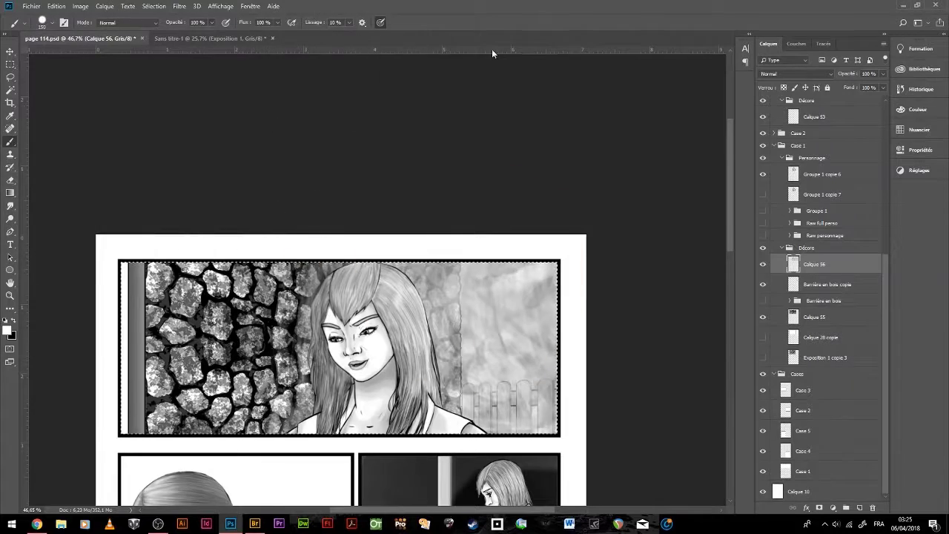
{"action": "key", "text": "ctrl+0"}
{"action": "scroll", "coordinate": [379, 296], "scroll_direction": "up", "scroll_amount": 2}
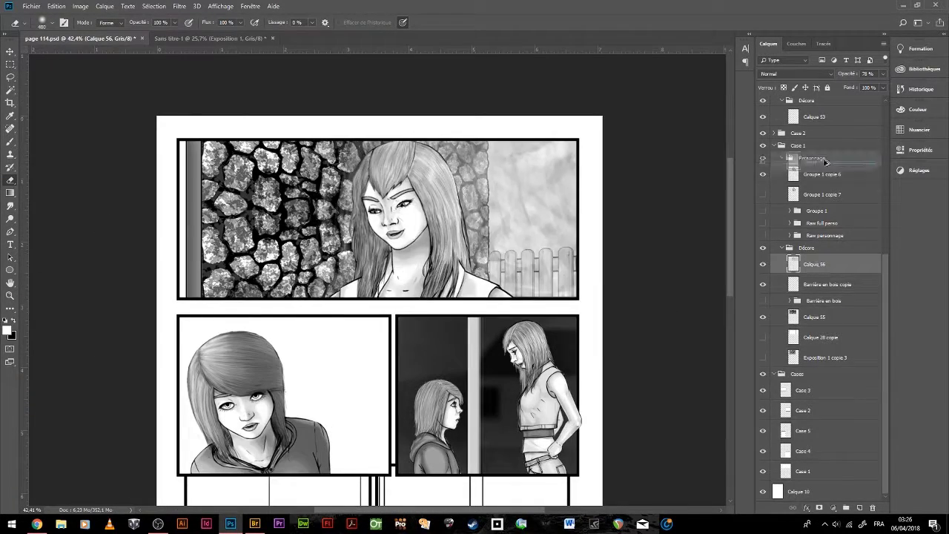
{"action": "left_click_drag", "start_coordinate": [815, 264], "coordinate": [816, 167]}
{"action": "key", "text": "v"}
{"action": "key", "text": "7"}
{"action": "key", "text": "8"}
{"action": "key", "text": "e"}
{"action": "left_click_drag", "start_coordinate": [401, 222], "coordinate": [436, 288]}
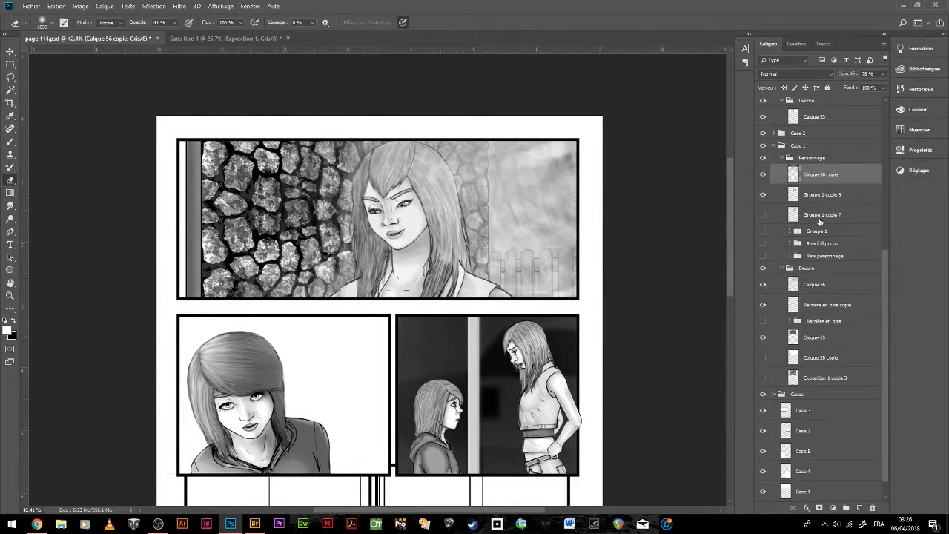
- Apply a Gaussian Blur to the Calque 56 background within the top panel
{"action": "left_click", "coordinate": [794, 174], "text": "ctrl"}
{"action": "left_click", "coordinate": [815, 284]}
{"action": "key", "text": "ctrl+alt+f"}
{"action": "left_click_drag", "start_coordinate": [416, 104], "coordinate": [250, 110]}
{"action": "left_click", "coordinate": [339, 129]}
{"action": "key", "text": "ctrl+d"}
{"action": "left_click", "coordinate": [816, 173]}
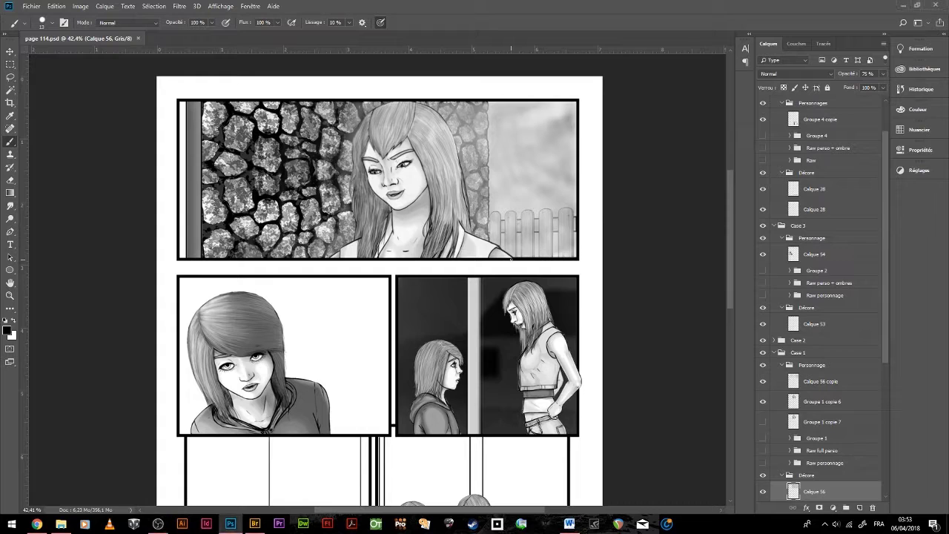
- Hide the blur layer, move Calque 57 below Calque 55, and sketch the field line
{"action": "scroll", "coordinate": [816, 415], "scroll_direction": "down", "scroll_amount": 3}
{"action": "left_click", "coordinate": [811, 413]}
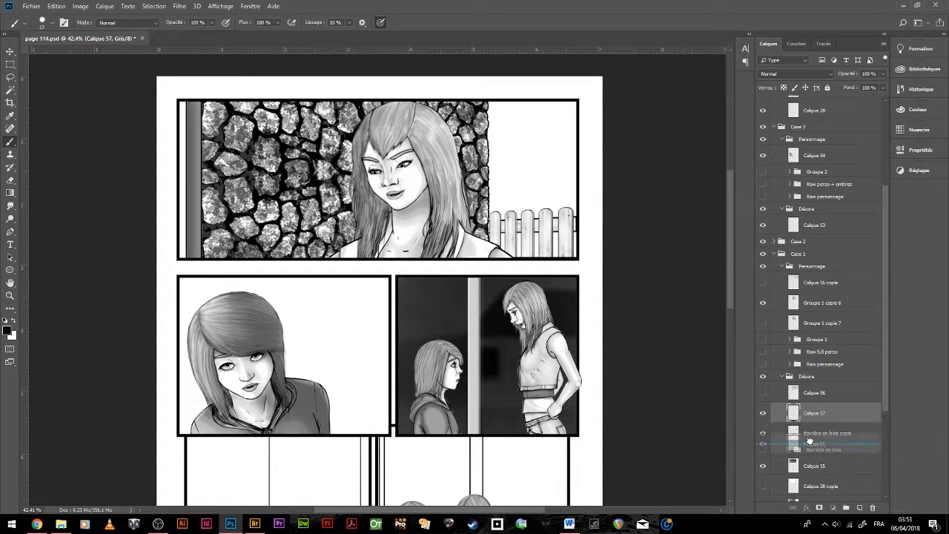
{"action": "left_click_drag", "start_coordinate": [810, 442], "coordinate": [801, 462]}
{"action": "scroll", "coordinate": [341, 291], "scroll_direction": "up", "scroll_amount": 3}
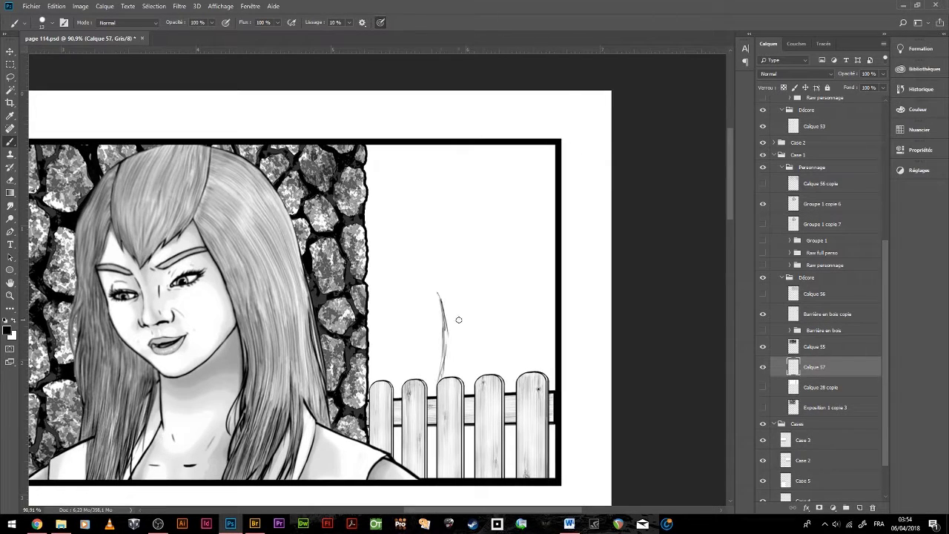
{"action": "scroll", "coordinate": [523, 312], "scroll_direction": "down", "scroll_amount": 1}
{"action": "left_click_drag", "start_coordinate": [461, 320], "coordinate": [540, 300]}
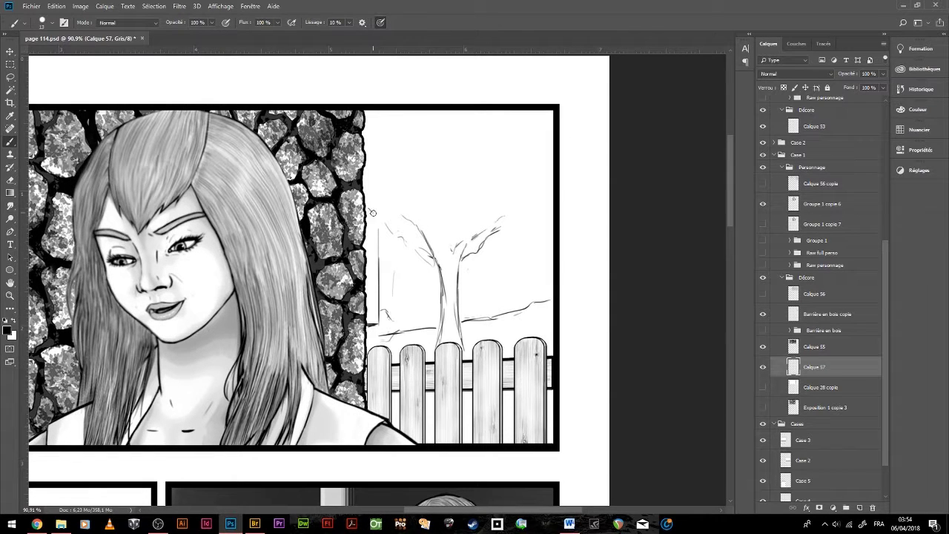
- Paint a first patch of foliage on the tree crown with a foliage brush
{"action": "left_click", "coordinate": [46, 22]}
{"action": "scroll", "coordinate": [89, 223], "scroll_direction": "down", "scroll_amount": 2}
{"action": "double_click", "coordinate": [41, 189]}
{"action": "left_click_drag", "start_coordinate": [386, 193], "coordinate": [445, 171]}
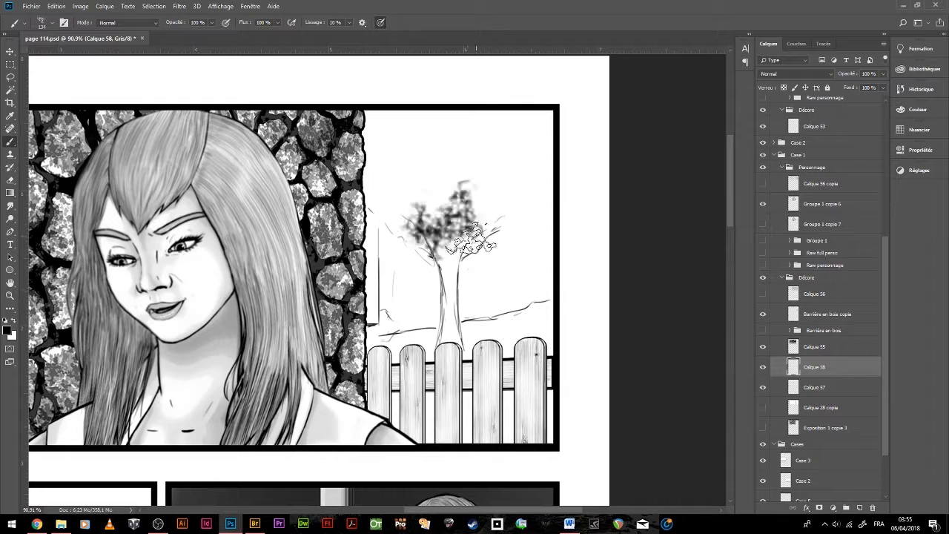
{"action": "key", "text": "ctrl+z"}
{"action": "left_click_drag", "start_coordinate": [460, 300], "coordinate": [510, 297]}
- On a new layer, paint dense leaves across the tree top with a larger leaf brush
{"action": "left_click", "coordinate": [42, 22]}
{"action": "double_click", "coordinate": [40, 189]}
{"action": "key", "text": "ctrl+alt+shift+n"}
{"action": "left_click_drag", "start_coordinate": [386, 223], "coordinate": [490, 178]}
{"action": "left_click_drag", "start_coordinate": [400, 156], "coordinate": [519, 208]}
{"action": "mouse_move", "coordinate": [445, 134]}
{"action": "left_mouse_down"}
{"action": "mouse_move", "coordinate": [393, 184]}
{"action": "mouse_move", "coordinate": [467, 222]}
{"action": "mouse_move", "coordinate": [534, 223]}
{"action": "left_mouse_up"}
- Darken the tree crown in black, then lighten the foliage with texture strokes
{"action": "key", "text": "x"}
{"action": "left_click_drag", "start_coordinate": [415, 252], "coordinate": [479, 139]}
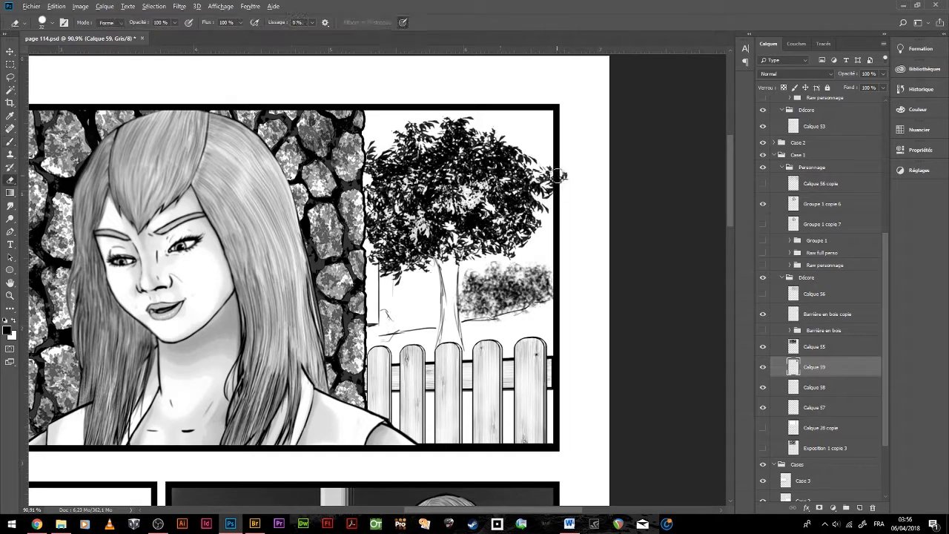
{"action": "left_click_drag", "start_coordinate": [545, 182], "coordinate": [386, 178]}
{"action": "key", "text": "b"}
{"action": "left_click_drag", "start_coordinate": [520, 208], "coordinate": [413, 178]}
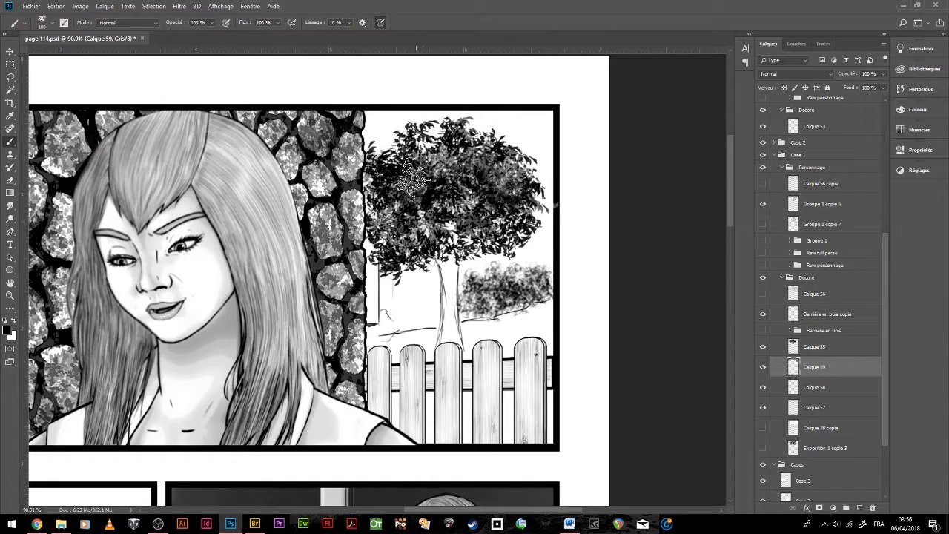
{"action": "key", "text": "alt+bracketleft"}
{"action": "key", "text": "alt+bracketleft"}
- Shade the tree trunk grey at 40% opacity
{"action": "left_click_drag", "start_coordinate": [183, 34], "coordinate": [186, 34]}
{"action": "scroll", "coordinate": [443, 264], "scroll_direction": "up", "scroll_amount": 3}
{"action": "left_click_drag", "start_coordinate": [436, 390], "coordinate": [443, 263]}
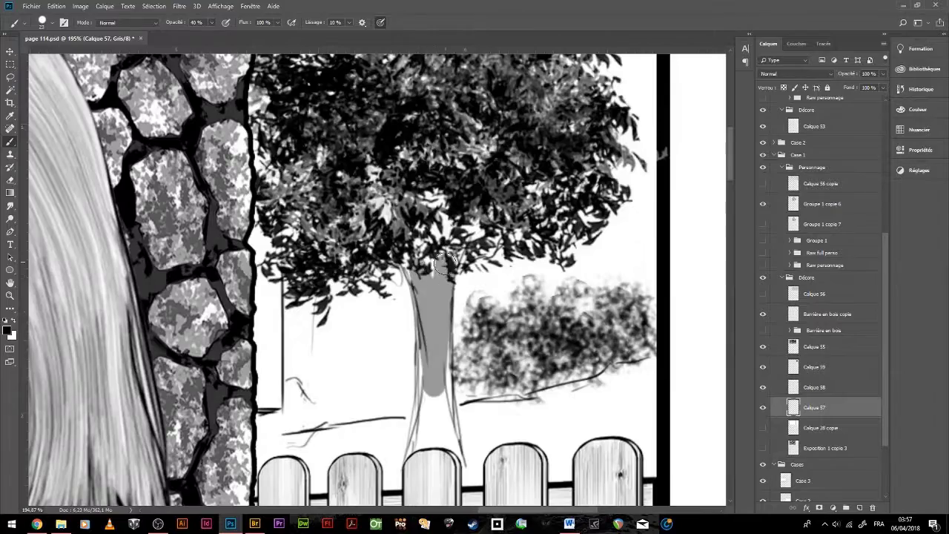
{"action": "key", "text": "b"}
- Paint cloud-brush texture strokes onto the trunk and confirm their fit
{"action": "right_click", "coordinate": [152, 231]}
{"action": "key", "text": "Escape"}
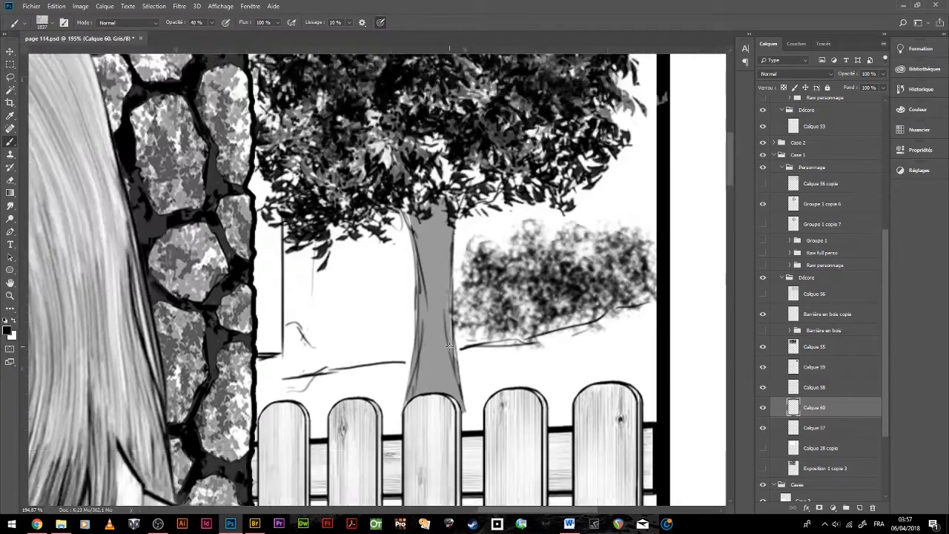
{"action": "scroll", "coordinate": [151, 227], "scroll_direction": "down", "scroll_amount": 3}
{"action": "right_click", "coordinate": [149, 224]}
{"action": "scroll", "coordinate": [149, 224], "scroll_direction": "down", "scroll_amount": 3}
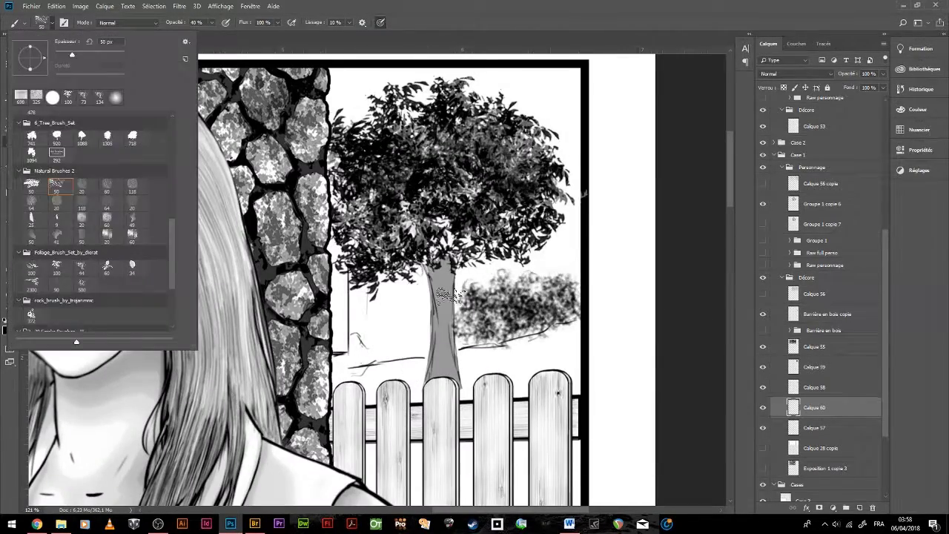
{"action": "double_click", "coordinate": [132, 245]}
{"action": "scroll", "coordinate": [445, 312], "scroll_direction": "up", "scroll_amount": 3}
{"action": "left_click_drag", "start_coordinate": [385, 312], "coordinate": [586, 352]}
{"action": "key", "text": "Return"}
{"action": "scroll", "coordinate": [469, 312], "scroll_direction": "down", "scroll_amount": 1}
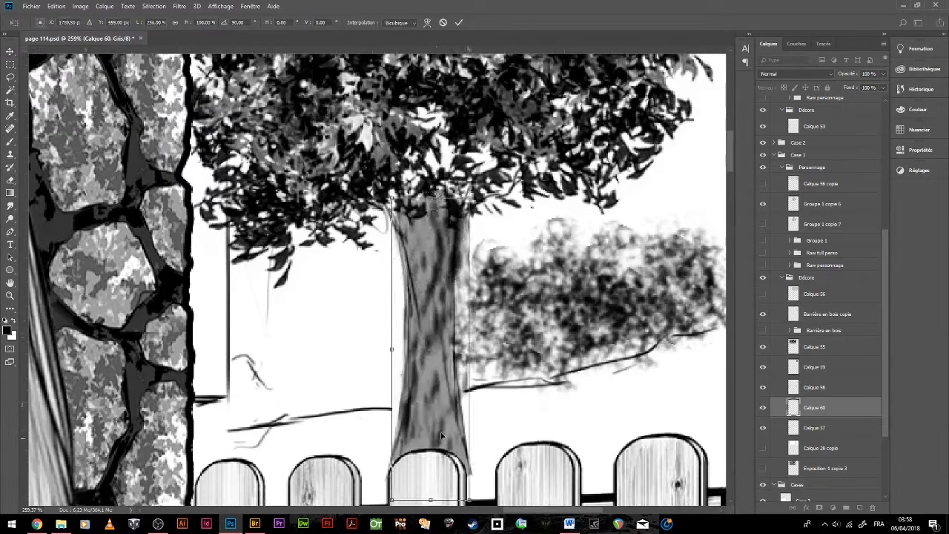
- Duplicate the trunk texture with a High Pass filter and erase on Calque 60
{"action": "key", "text": "ctrl+j"}
{"action": "left_click_drag", "start_coordinate": [330, 126], "coordinate": [542, 491]}
{"action": "left_click", "coordinate": [179, 6]}
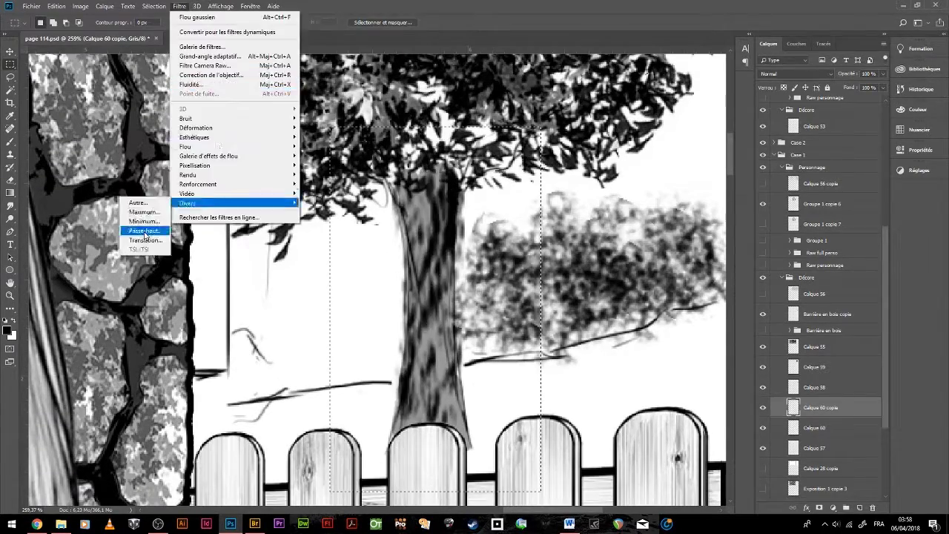
{"action": "left_click", "coordinate": [152, 237]}
{"action": "left_click", "coordinate": [812, 428]}
{"action": "key", "text": "ctrl+d"}
{"action": "key", "text": "e"}
{"action": "scroll", "coordinate": [507, 297], "scroll_direction": "down", "scroll_amount": 3}
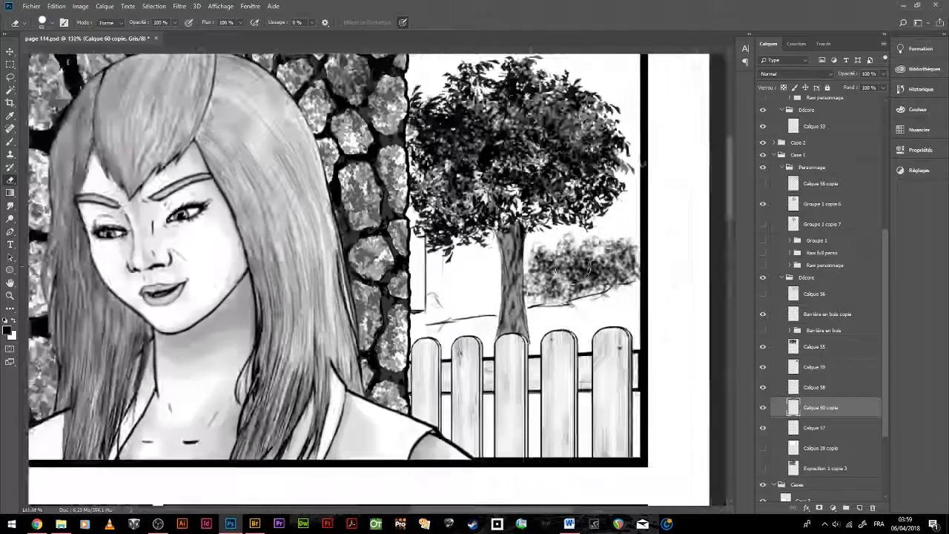
{"action": "scroll", "coordinate": [506, 297], "scroll_direction": "up", "scroll_amount": 3}
{"action": "key", "text": "b"}
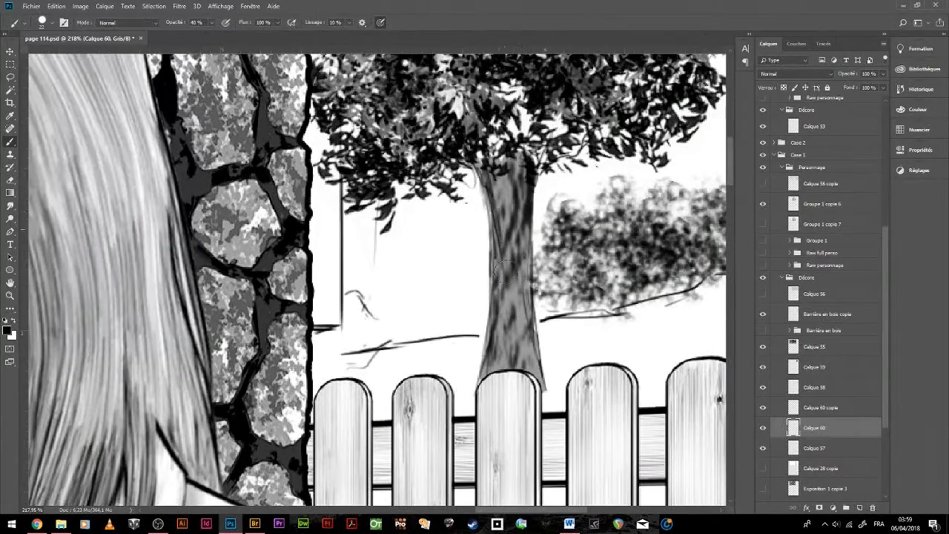
- Add a colour-overlay copy of the trunk layer, merge it flat, and erase excess
{"action": "key", "text": "ctrl+j"}
{"action": "double_click", "coordinate": [838, 408]}
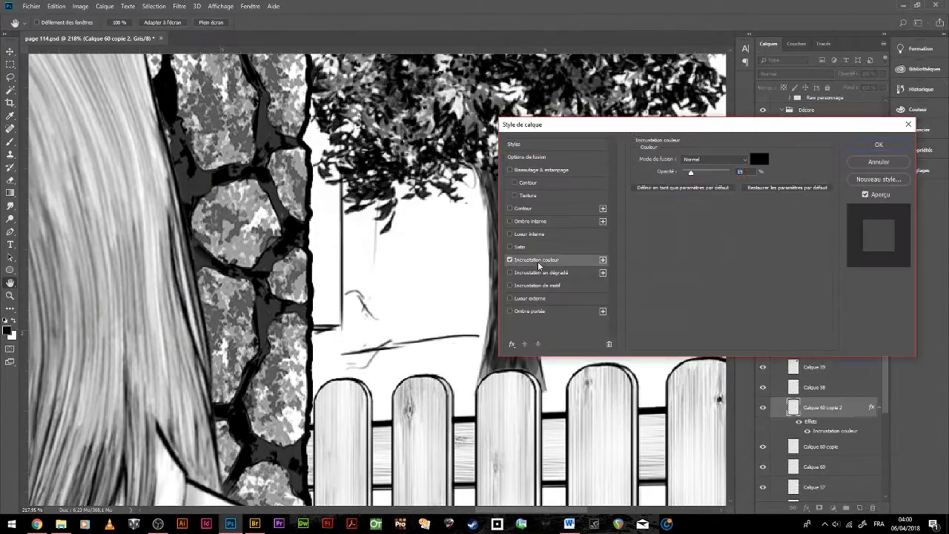
{"action": "key", "text": "Return"}
{"action": "key", "text": "ctrl+e"}
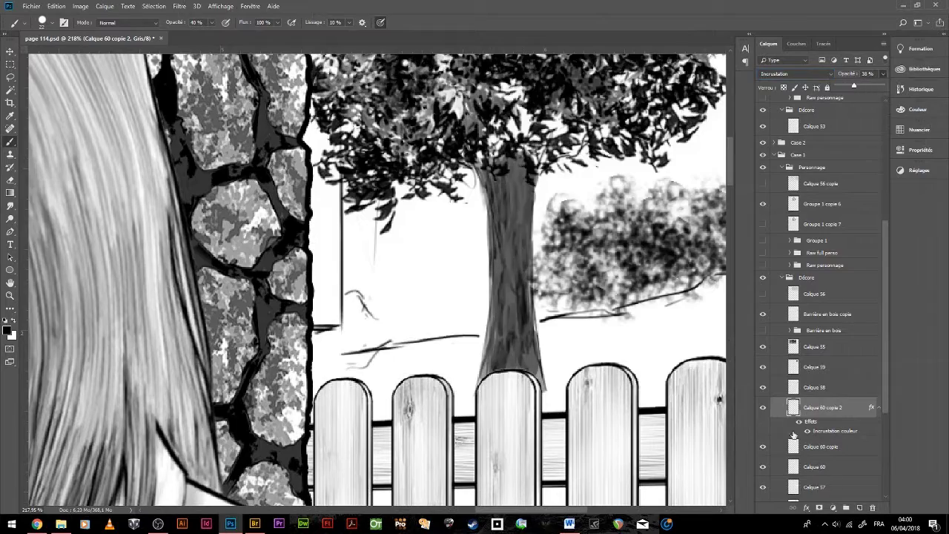
{"action": "key", "text": "e"}
{"action": "scroll", "coordinate": [469, 356], "scroll_direction": "down", "scroll_amount": 5}
- On a new layer, paint faint grey leaves along the fence base
{"action": "key", "text": "ctrl+shift+alt+n"}
{"action": "key", "text": "b"}
{"action": "left_click_drag", "start_coordinate": [415, 326], "coordinate": [512, 416]}
{"action": "left_click_drag", "start_coordinate": [549, 312], "coordinate": [578, 415]}
{"action": "left_click_drag", "start_coordinate": [393, 445], "coordinate": [511, 445]}
- Add a new layer and erase the stray leaves outside the panel frame
{"action": "scroll", "coordinate": [497, 445], "scroll_direction": "down", "scroll_amount": 1}
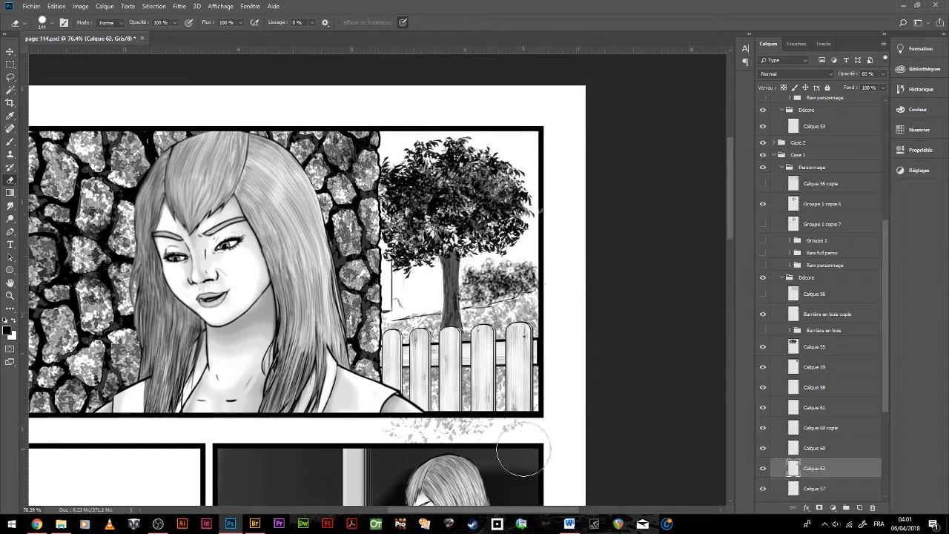
{"action": "scroll", "coordinate": [498, 445], "scroll_direction": "up", "scroll_amount": 3}
{"action": "key", "text": "ctrl+shift+alt+n"}
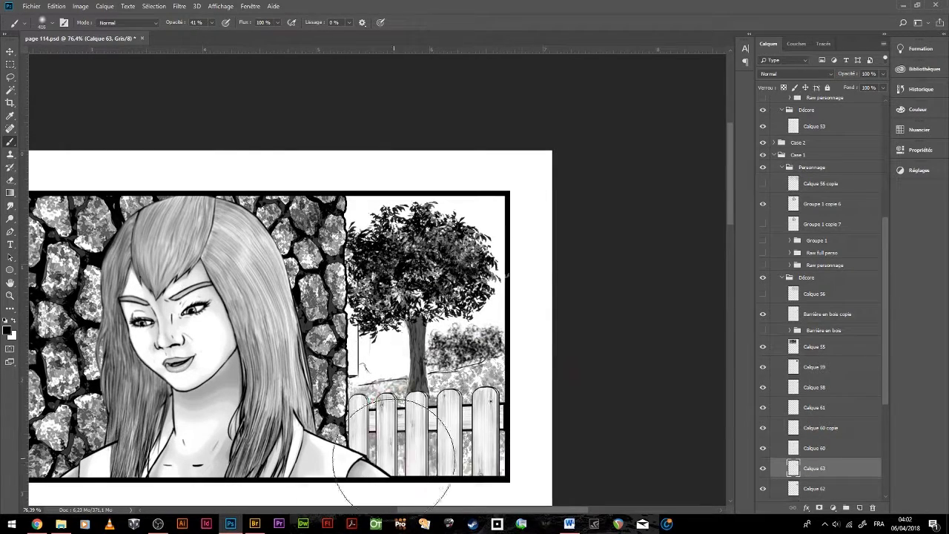
{"action": "scroll", "coordinate": [445, 334], "scroll_direction": "right", "scroll_amount": 1}
{"action": "scroll", "coordinate": [445, 334], "scroll_direction": "down", "scroll_amount": 2}
{"action": "scroll", "coordinate": [319, 378], "scroll_direction": "down", "scroll_amount": 1}
{"action": "scroll", "coordinate": [377, 298], "scroll_direction": "up", "scroll_amount": 2}
{"action": "key", "text": "e"}
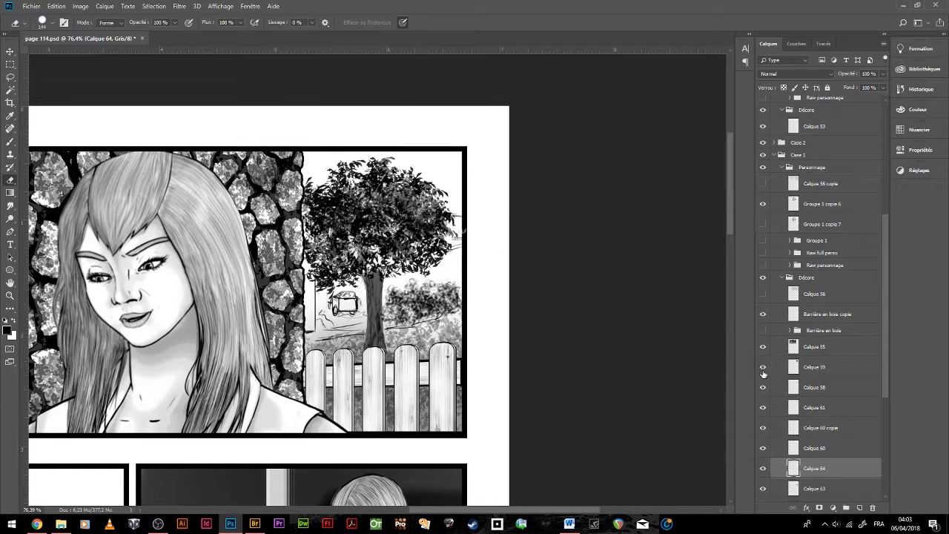
- On another new layer, paint soft grey shading beside the tree at 100% opacity
{"action": "left_click", "coordinate": [814, 387]}
{"action": "scroll", "coordinate": [445, 296], "scroll_direction": "down", "scroll_amount": 1}
{"action": "key", "text": "ctrl+shift+alt+n"}
{"action": "key", "text": "b"}
{"action": "left_click_drag", "start_coordinate": [501, 316], "coordinate": [385, 401]}
{"action": "left_click", "coordinate": [211, 23]}
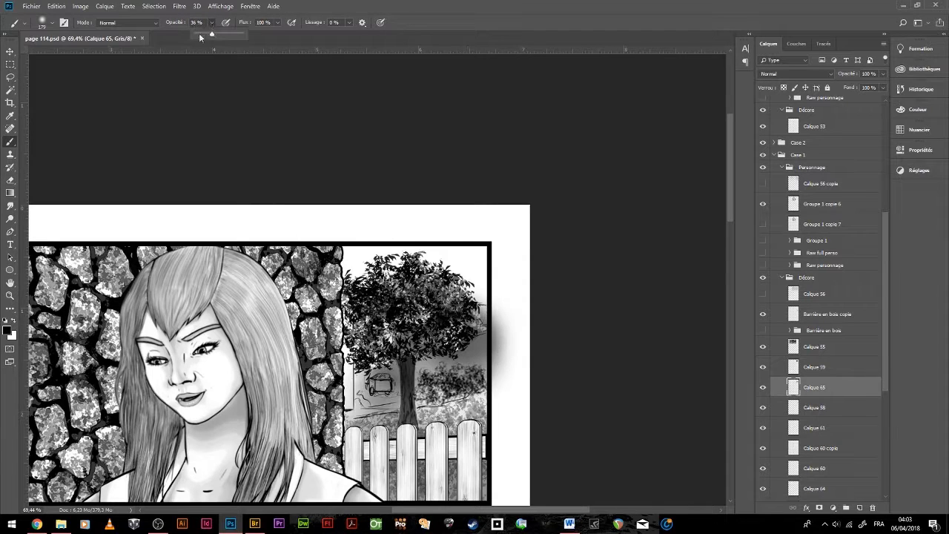
{"action": "left_click_drag", "start_coordinate": [200, 35], "coordinate": [248, 35]}
{"action": "left_click", "coordinate": [43, 23]}
{"action": "scroll", "coordinate": [89, 222], "scroll_direction": "down", "scroll_amount": 1}
{"action": "double_click", "coordinate": [35, 170]}
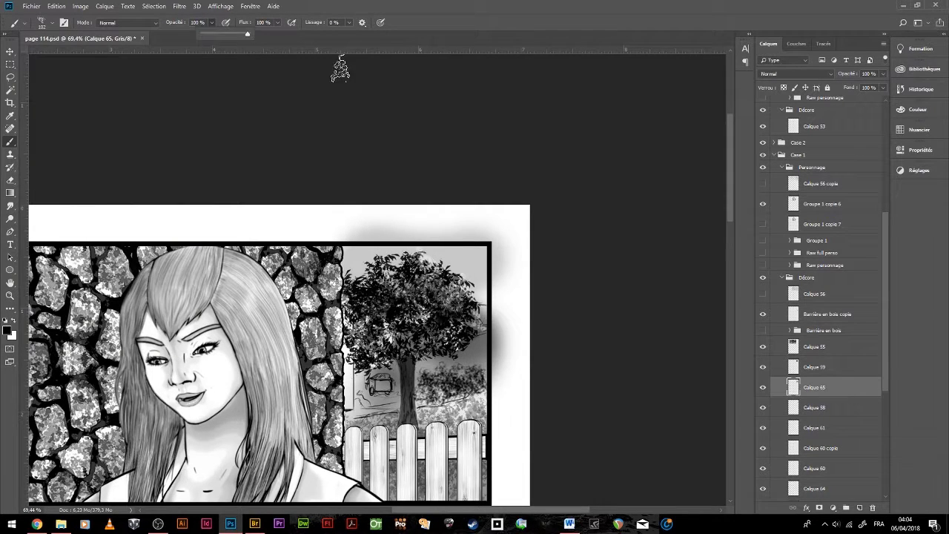
- Refine the shading with eraser and brush, then select the new scenery layers
{"action": "scroll", "coordinate": [434, 378], "scroll_direction": "down", "scroll_amount": 2}
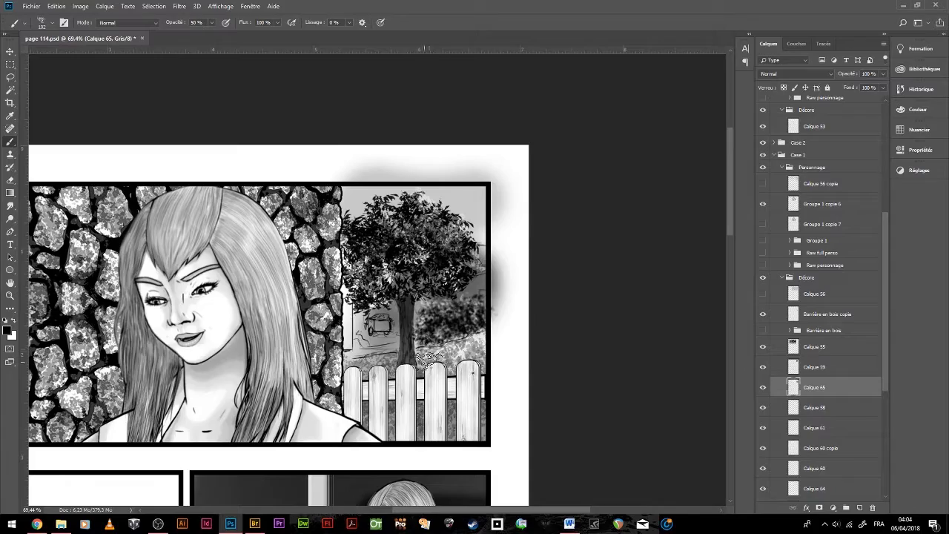
{"action": "scroll", "coordinate": [396, 335], "scroll_direction": "up", "scroll_amount": 5}
{"action": "scroll", "coordinate": [397, 336], "scroll_direction": "up", "scroll_amount": 3}
{"action": "scroll", "coordinate": [396, 336], "scroll_direction": "down", "scroll_amount": 9}
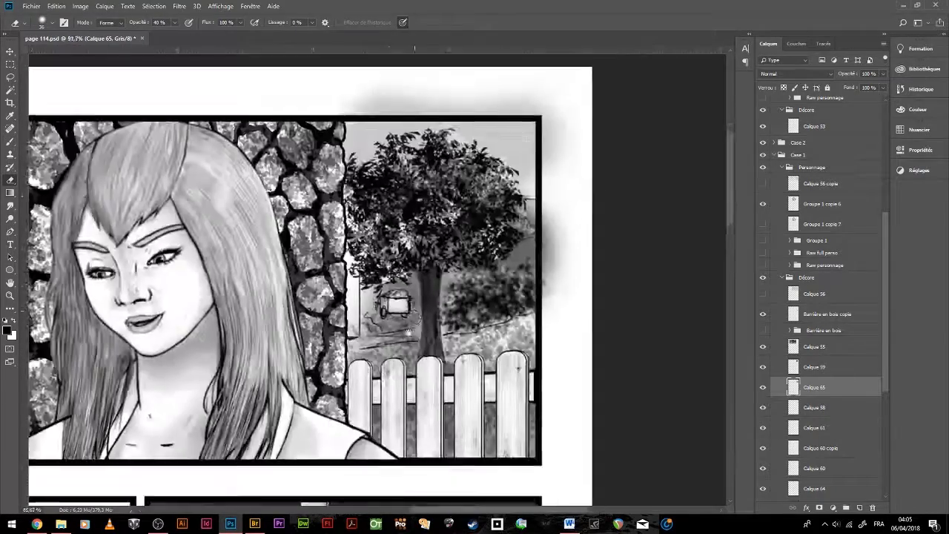
{"action": "key", "text": "e"}
{"action": "key", "text": "alt+bracketright"}
{"action": "key", "text": "alt+bracketleft"}
{"action": "scroll", "coordinate": [284, 329], "scroll_direction": "up", "scroll_amount": 5}
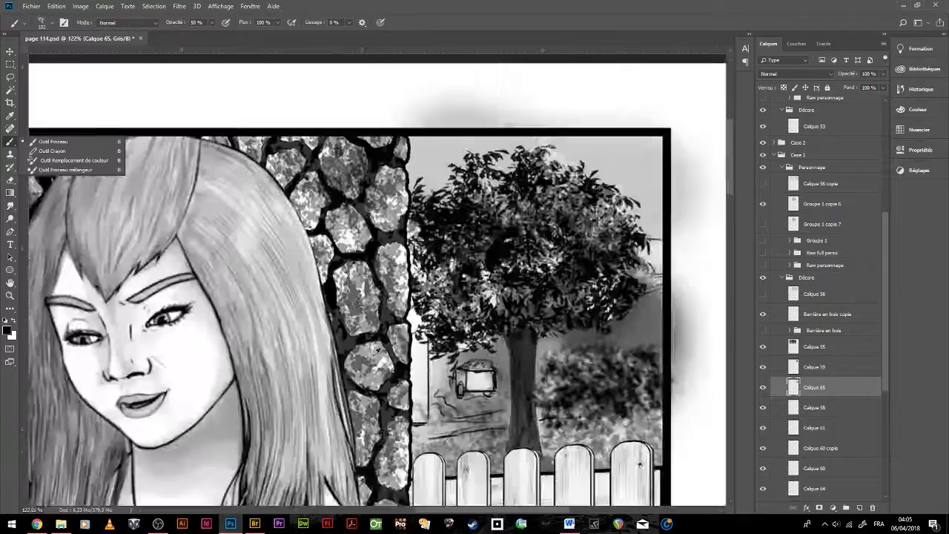
{"action": "key", "text": "b"}
{"action": "scroll", "coordinate": [530, 375], "scroll_direction": "down", "scroll_amount": 5}
{"action": "mouse_move", "coordinate": [484, 284]}
{"action": "left_mouse_down"}
{"action": "mouse_move", "coordinate": [436, 185]}
{"action": "mouse_move", "coordinate": [343, 140]}
{"action": "left_mouse_up"}
- Merge the selected scenery layers 65–57 into one layer
{"action": "key", "text": "alt+bracketleft"}
{"action": "key", "text": "alt+bracketleft"}
{"action": "key", "text": "alt+bracketleft"}
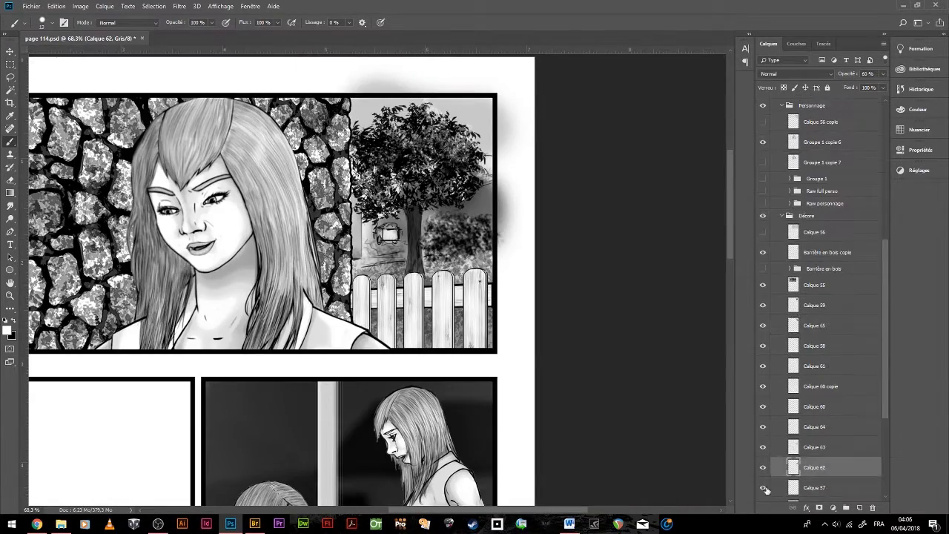
{"action": "right_click", "coordinate": [766, 489]}
{"action": "left_click", "coordinate": [704, 385]}
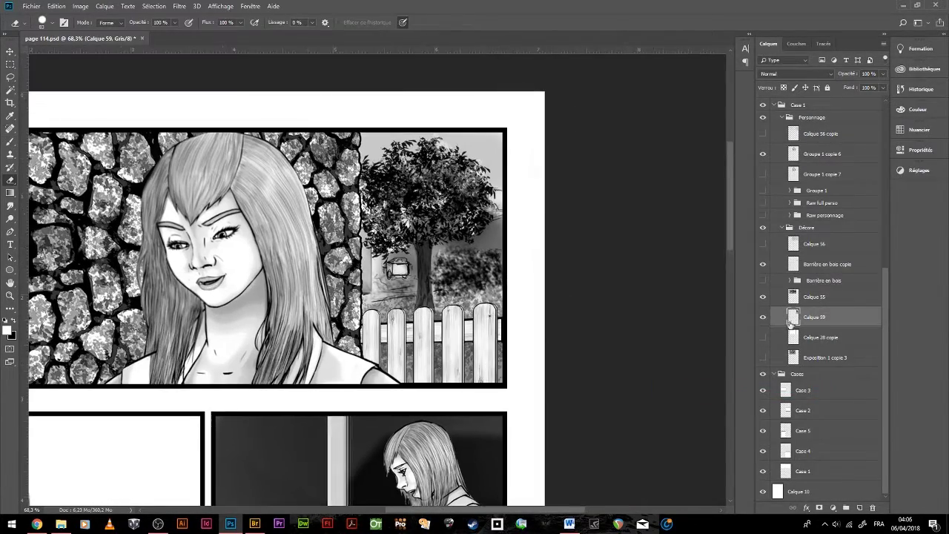
{"action": "scroll", "coordinate": [634, 282], "scroll_direction": "down", "scroll_amount": 3}
{"action": "left_click", "coordinate": [827, 264]}
{"action": "scroll", "coordinate": [552, 263], "scroll_direction": "up", "scroll_amount": 5}
{"action": "scroll", "coordinate": [553, 263], "scroll_direction": "down", "scroll_amount": 8}
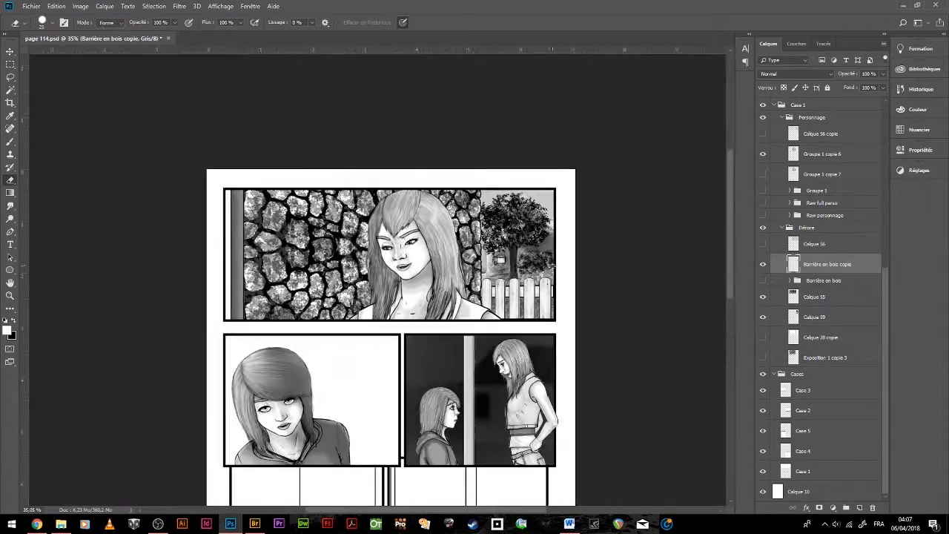
{"action": "left_click", "coordinate": [823, 321]}
- Select the top panel area and stamp a merged copy of the scenery
{"action": "left_click", "coordinate": [809, 461]}
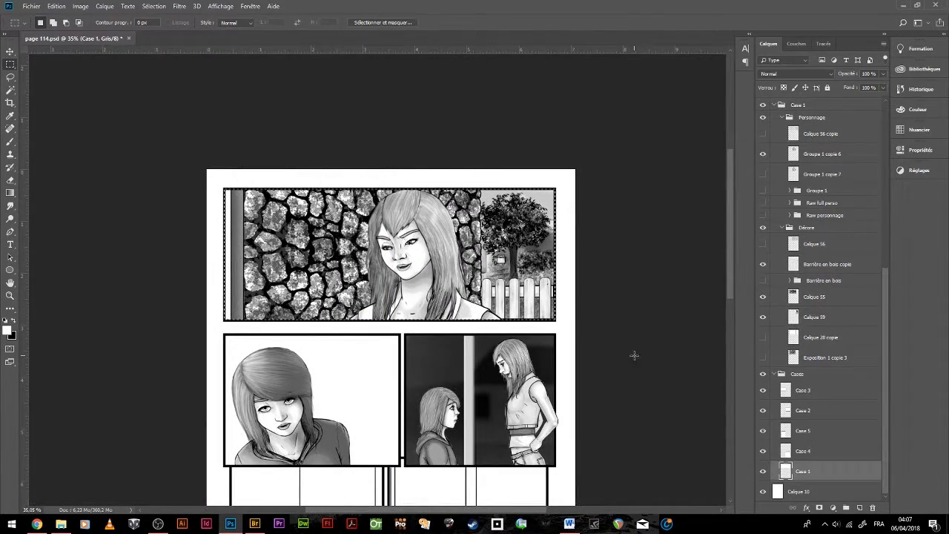
{"action": "key", "text": "w"}
{"action": "key", "text": "ctrl+alt+z"}
{"action": "scroll", "coordinate": [550, 280], "scroll_direction": "down", "scroll_amount": 1}
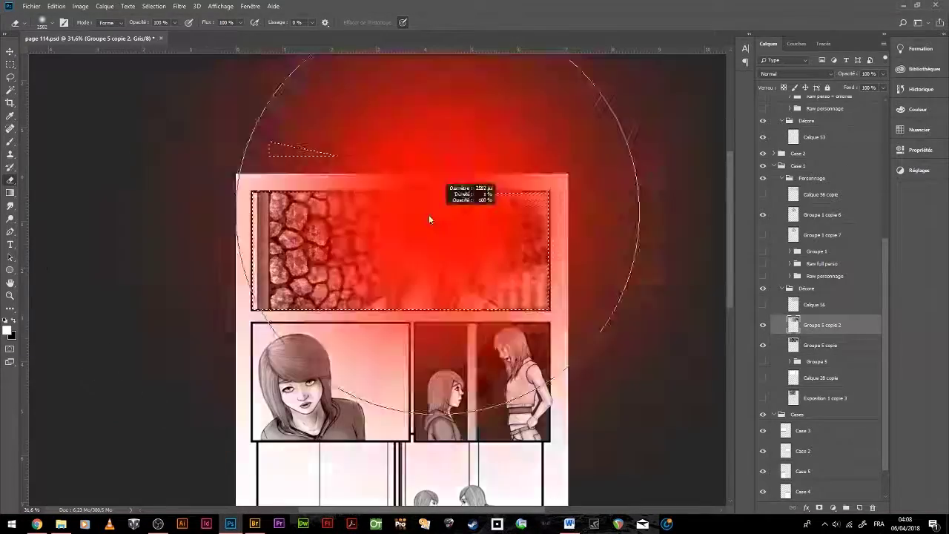
{"action": "scroll", "coordinate": [449, 295], "scroll_direction": "up", "scroll_amount": 5}
- Lower Calque 56's opacity to 34%, duplicate it and shrink the eraser
{"action": "left_click", "coordinate": [821, 195]}
{"action": "left_click", "coordinate": [883, 74]}
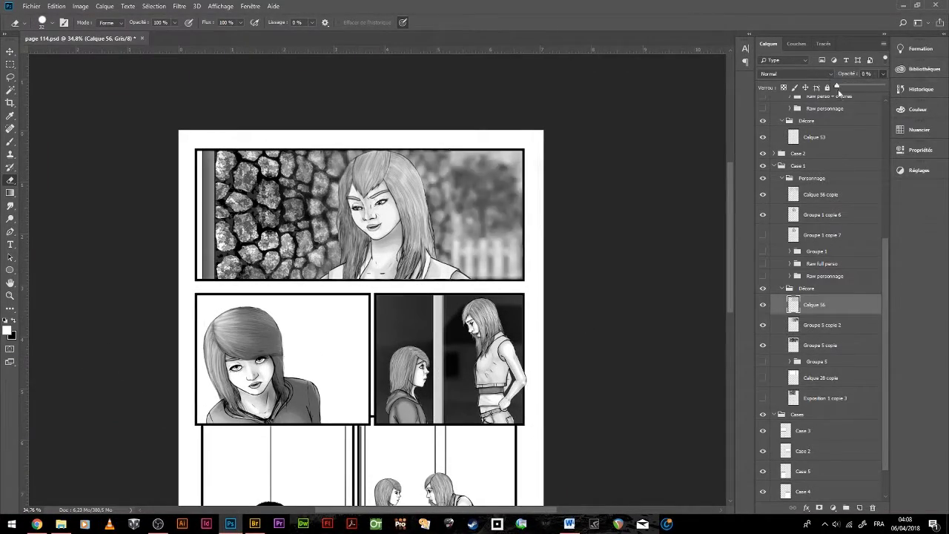
{"action": "left_click_drag", "start_coordinate": [882, 88], "coordinate": [846, 89]}
{"action": "key", "text": "ctrl+j"}
{"action": "scroll", "coordinate": [378, 281], "scroll_direction": "down", "scroll_amount": 2}
{"action": "scroll", "coordinate": [377, 281], "scroll_direction": "up", "scroll_amount": 1}
{"action": "left_click", "coordinate": [815, 325]}
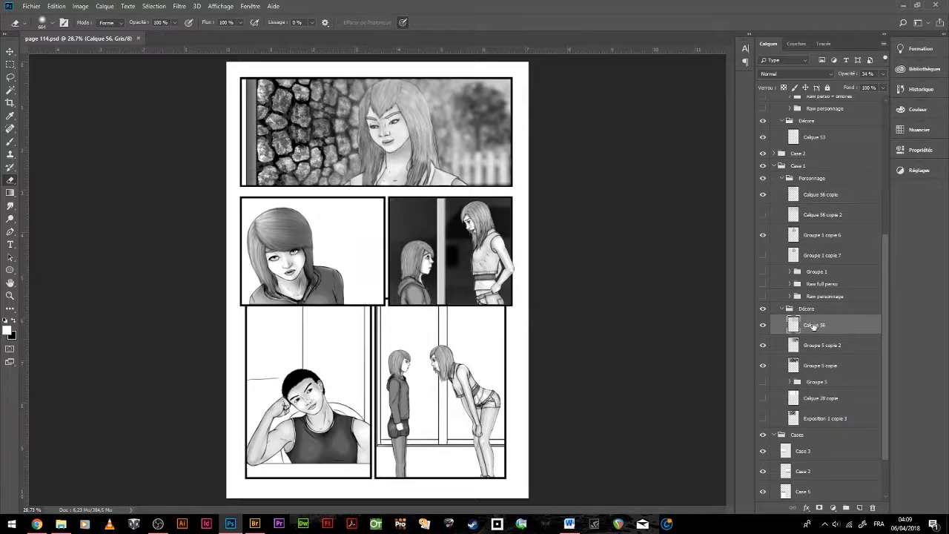
{"action": "left_click_drag", "start_coordinate": [290, 304], "coordinate": [330, 335]}
- Expand the Case 2 group and apply a filter to Groupe 6 copie
{"action": "scroll", "coordinate": [816, 297], "scroll_direction": "up", "scroll_amount": 5}
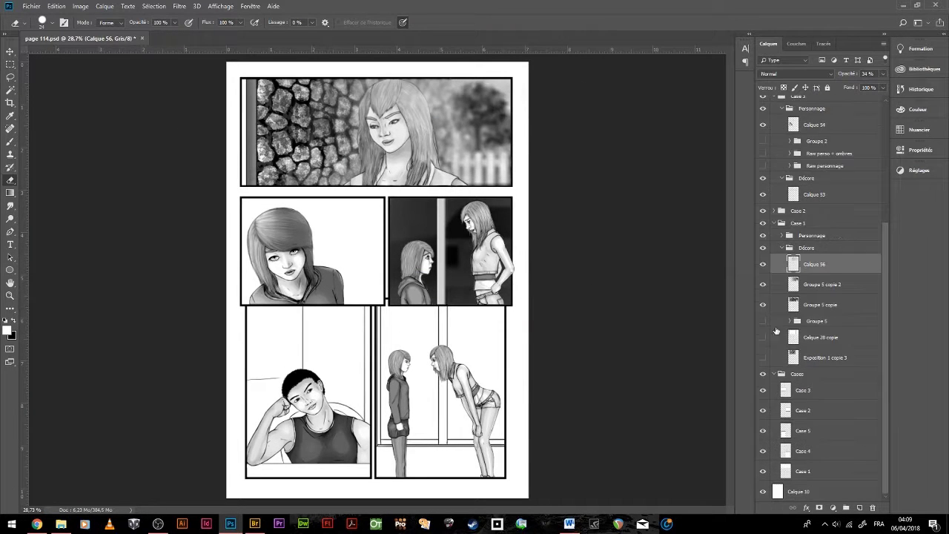
{"action": "left_click", "coordinate": [775, 349]}
{"action": "left_click", "coordinate": [774, 349]}
{"action": "left_click", "coordinate": [793, 390], "text": "ctrl"}
{"action": "left_click", "coordinate": [180, 6]}
{"action": "left_click", "coordinate": [201, 96]}
{"action": "key", "text": "Escape"}
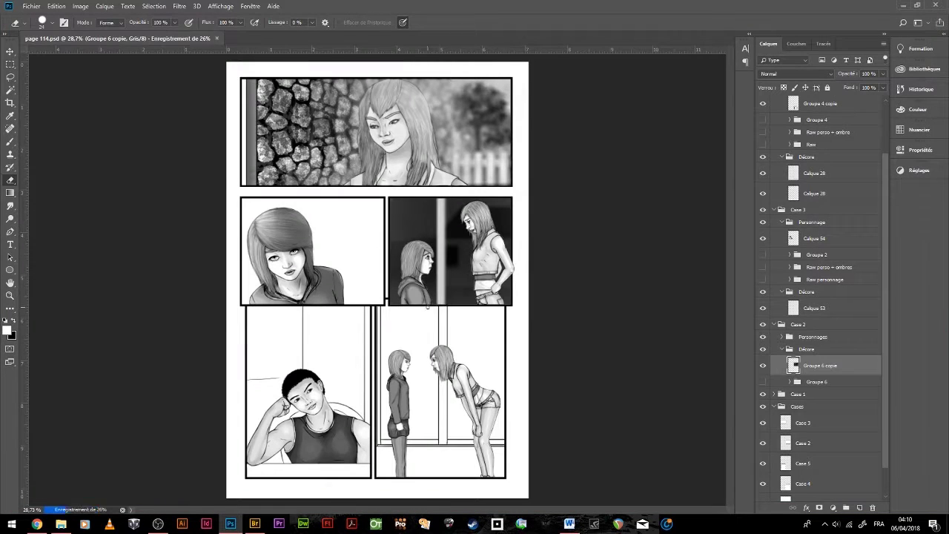
- Copy the bottom-right panel's décor from Calque 28 to a new layer and scale it
{"action": "left_click", "coordinate": [814, 173]}
{"action": "key", "text": "v"}
{"action": "left_click_drag", "start_coordinate": [359, 459], "coordinate": [334, 459]}
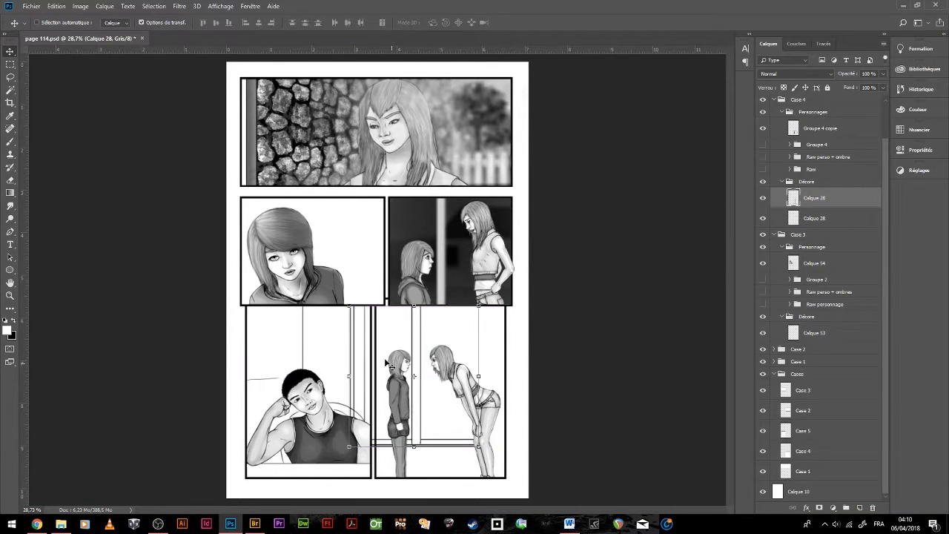
{"action": "key", "text": "m"}
{"action": "key", "text": "ctrl+j"}
{"action": "key", "text": "ctrl+t"}
{"action": "key", "text": "Return"}
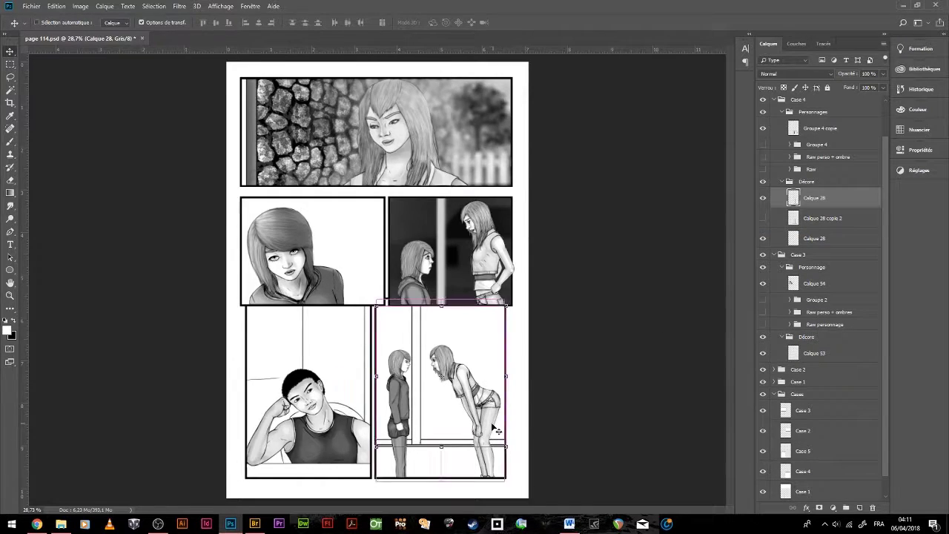
- Move the décor copy up the layer stack, merge it and save the document
{"action": "key", "text": "b"}
{"action": "scroll", "coordinate": [511, 429], "scroll_direction": "up", "scroll_amount": 4}
{"action": "scroll", "coordinate": [511, 429], "scroll_direction": "up", "scroll_amount": 3}
{"action": "scroll", "coordinate": [520, 392], "scroll_direction": "down", "scroll_amount": 3}
{"action": "scroll", "coordinate": [519, 391], "scroll_direction": "down", "scroll_amount": 3}
{"action": "key", "text": "w"}
{"action": "left_click_drag", "start_coordinate": [807, 471], "coordinate": [838, 192]}
{"action": "key", "text": "ctrl+e"}
{"action": "key", "text": "ctrl+s"}
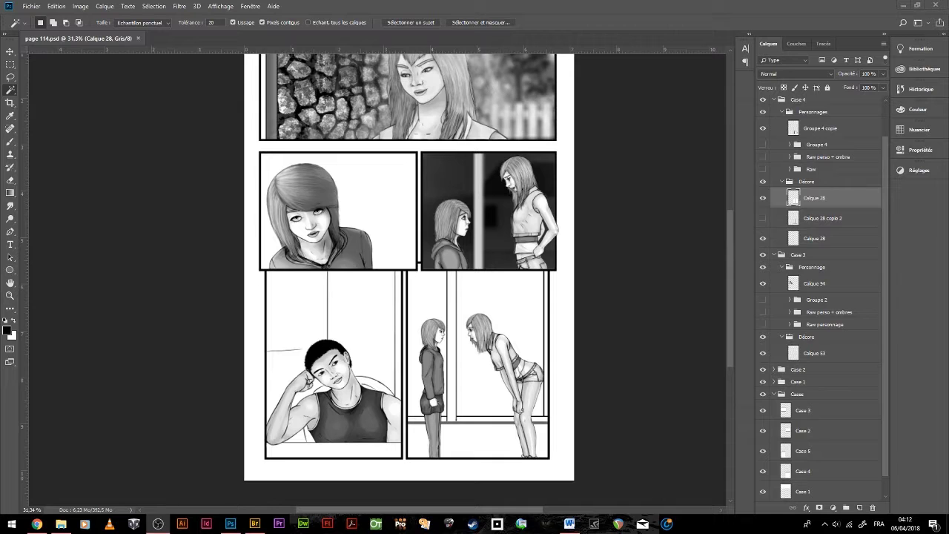
- Fill the backdrop behind the two girls dark grey, duplicate it, deselect and save
{"action": "left_click", "coordinate": [862, 509]}
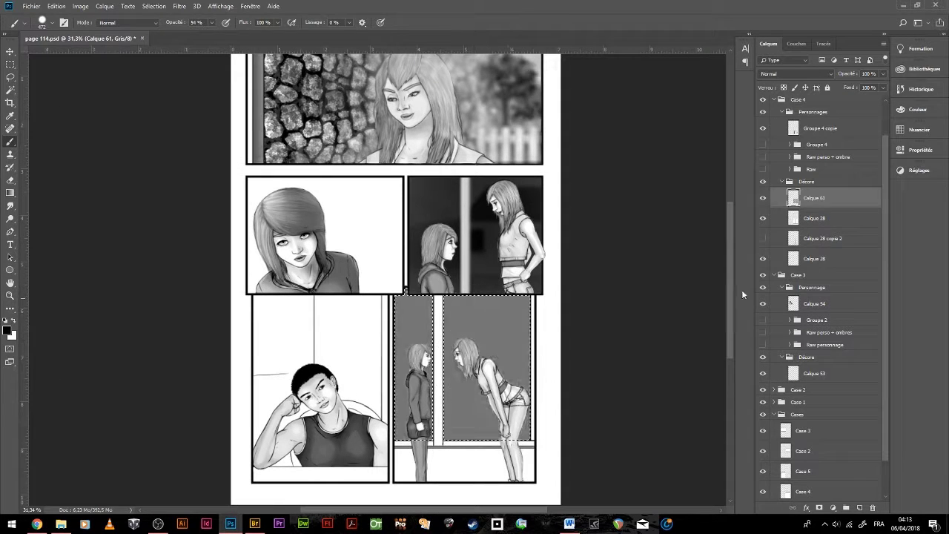
{"action": "key", "text": "alt+BackSpace"}
{"action": "key", "text": "ctrl+j"}
{"action": "key", "text": "ctrl+j"}
{"action": "key", "text": "e"}
{"action": "key", "text": "ctrl+d"}
{"action": "key", "text": "0"}
{"action": "key", "text": "ctrl+s"}
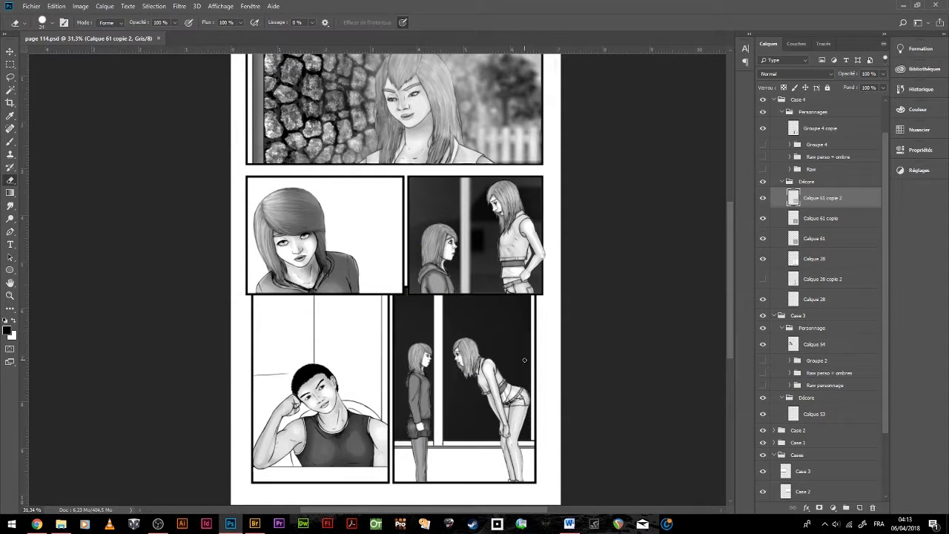
- Create a 903 × 1251 px clipboard-size document with a blank layer and the regular brush
{"action": "key", "text": "ctrl+n"}
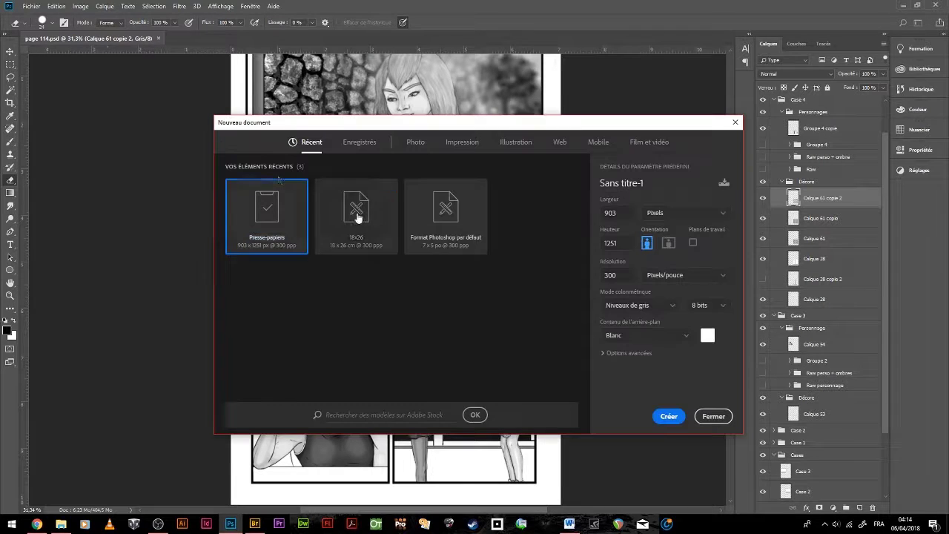
{"action": "left_click", "coordinate": [669, 415]}
{"action": "key", "text": "ctrl+shift+alt+n"}
{"action": "right_click", "coordinate": [10, 141]}
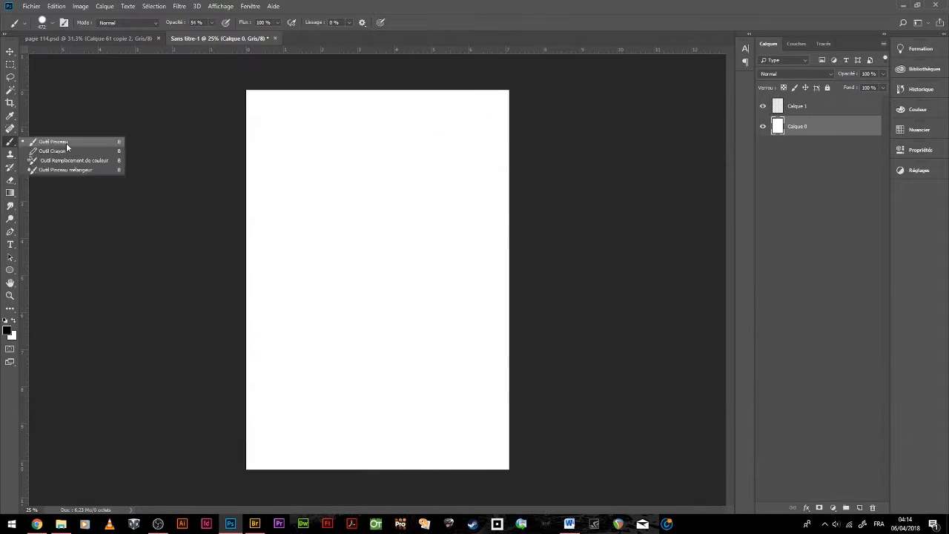
{"action": "left_click", "coordinate": [66, 142]}
{"action": "key", "text": "ctrl+plus"}
{"action": "key", "text": "alt+bracketright"}
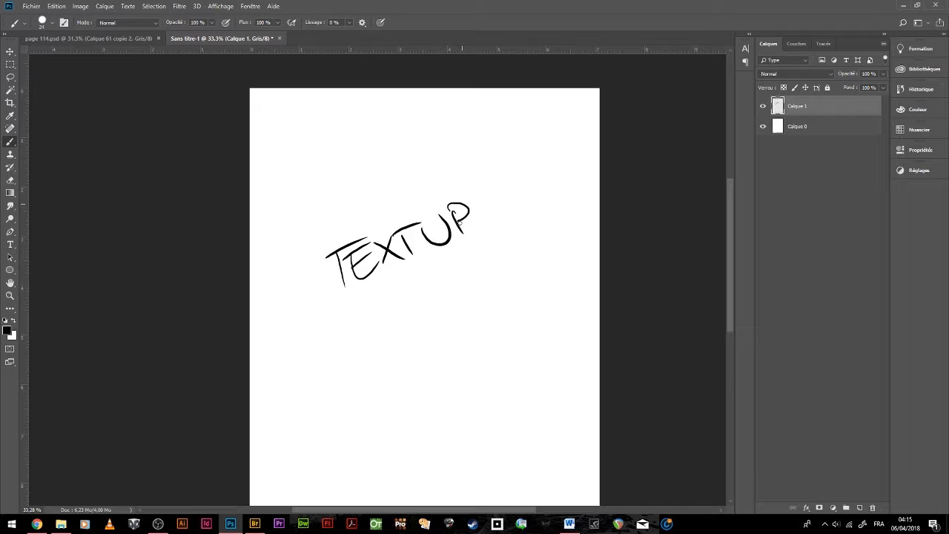
{"action": "key", "text": "Delete"}
- Paint wavy black lines, then duplicate, flip and shift copies to build the grid
{"action": "scroll", "coordinate": [273, 335], "scroll_direction": "down", "scroll_amount": 2}
{"action": "left_click_drag", "start_coordinate": [257, 72], "coordinate": [263, 394]}
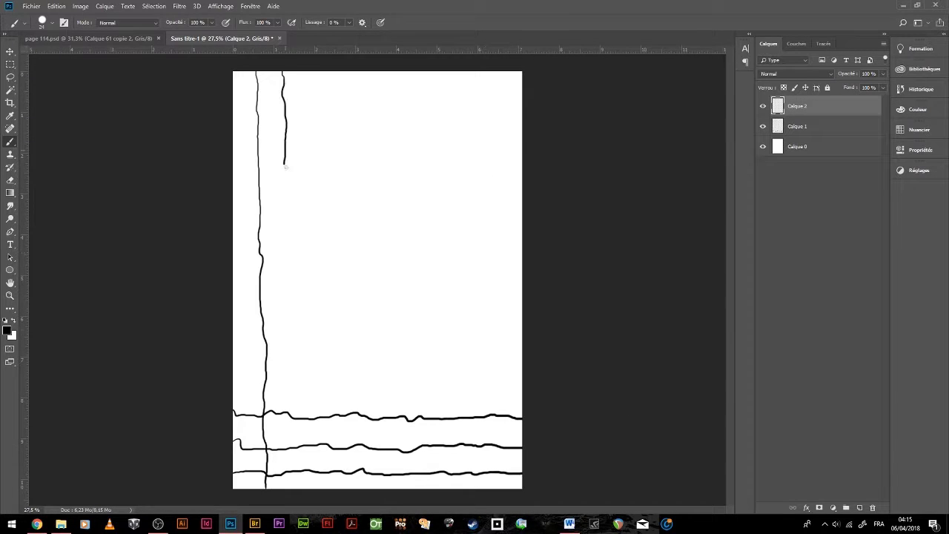
{"action": "left_click_drag", "start_coordinate": [286, 167], "coordinate": [287, 486]}
{"action": "key", "text": "ctrl+alt+t"}
{"action": "right_click", "coordinate": [323, 350]}
{"action": "left_click", "coordinate": [371, 481]}
{"action": "key", "text": "ctrl+alt+t"}
{"action": "left_click_drag", "start_coordinate": [327, 282], "coordinate": [343, 282]}
{"action": "key", "text": "Return"}
- Warp the grid lines with Fluidité (Liquify) on both line layers
{"action": "key", "text": "ctrl+shift+x"}
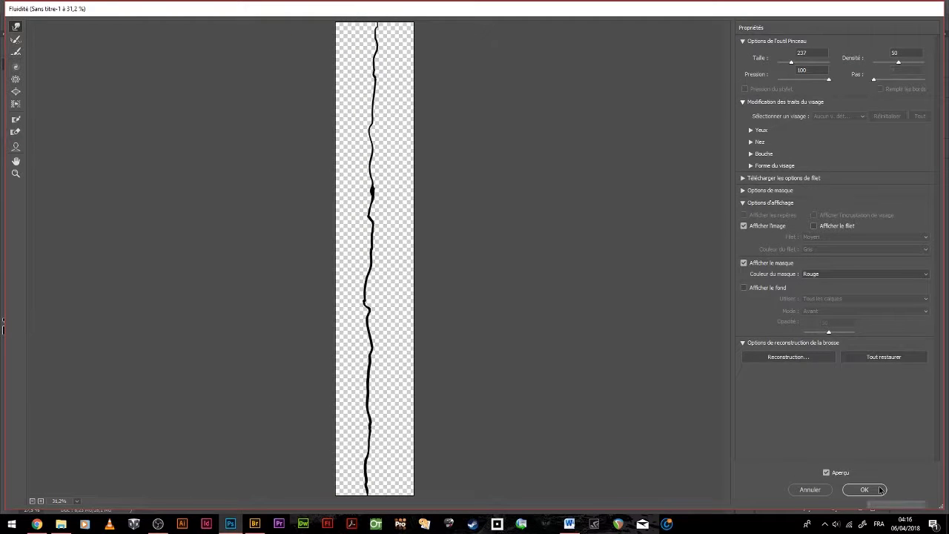
{"action": "left_click", "coordinate": [881, 489]}
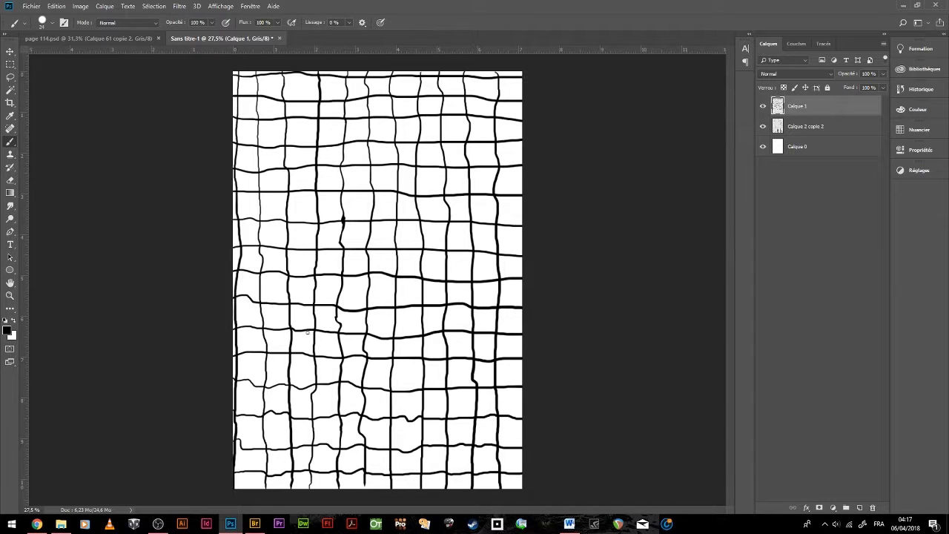
{"action": "left_click", "coordinate": [180, 6]}
{"action": "left_click", "coordinate": [807, 127]}
{"action": "key", "text": "ctrl+shift+x"}
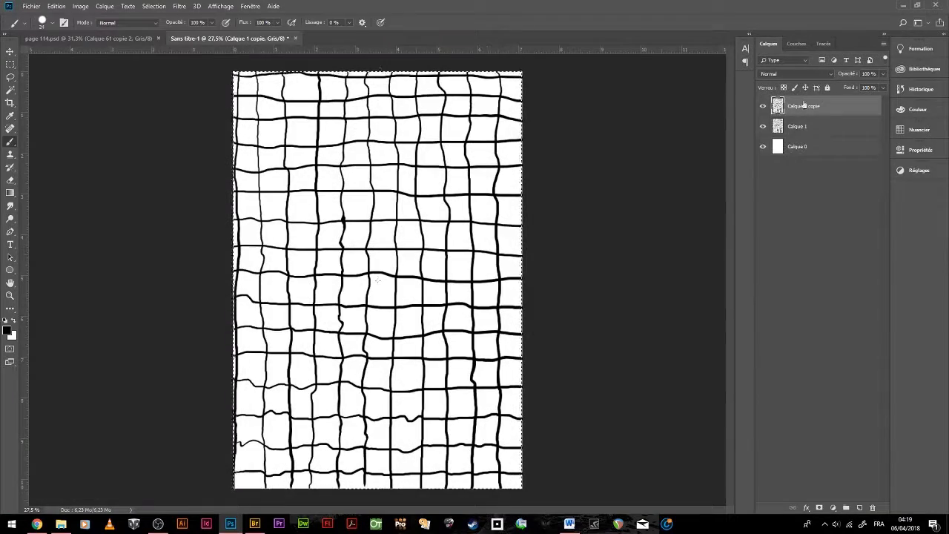
- Erase parts of the copied grid, delete Calque 1 and add a fresh layer for brushed lines
{"action": "key", "text": "Return"}
{"action": "key", "text": "e"}
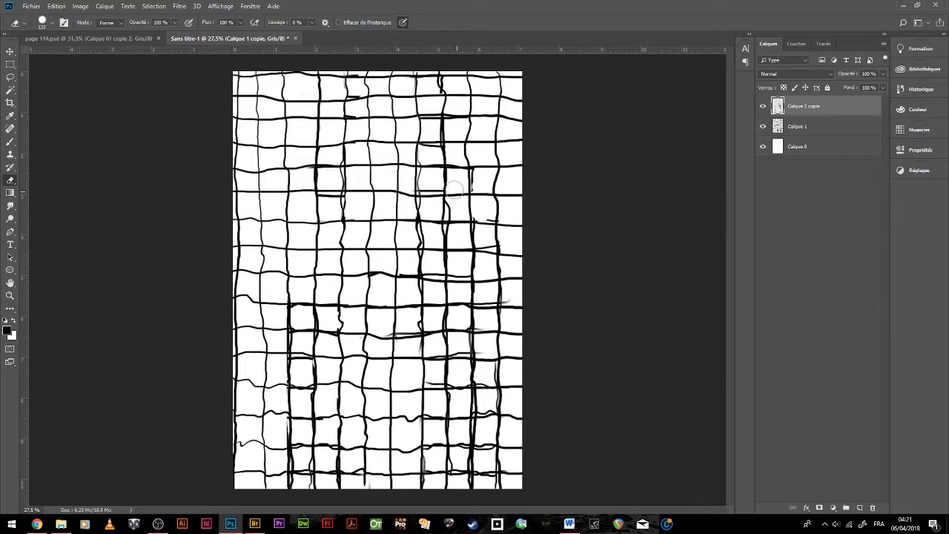
{"action": "scroll", "coordinate": [412, 230], "scroll_direction": "down", "scroll_amount": 2}
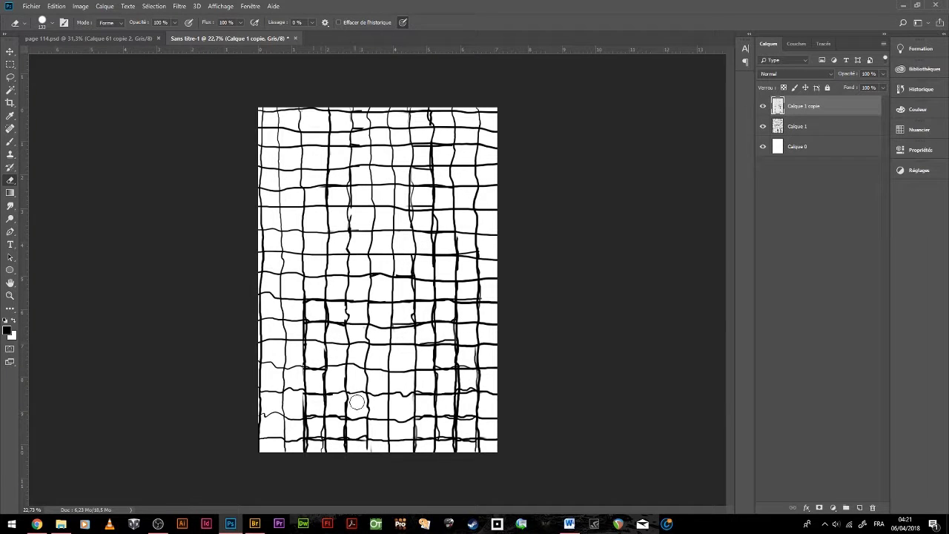
{"action": "right_click", "coordinate": [798, 126]}
{"action": "left_click", "coordinate": [678, 174]}
{"action": "scroll", "coordinate": [477, 237], "scroll_direction": "up", "scroll_amount": 1}
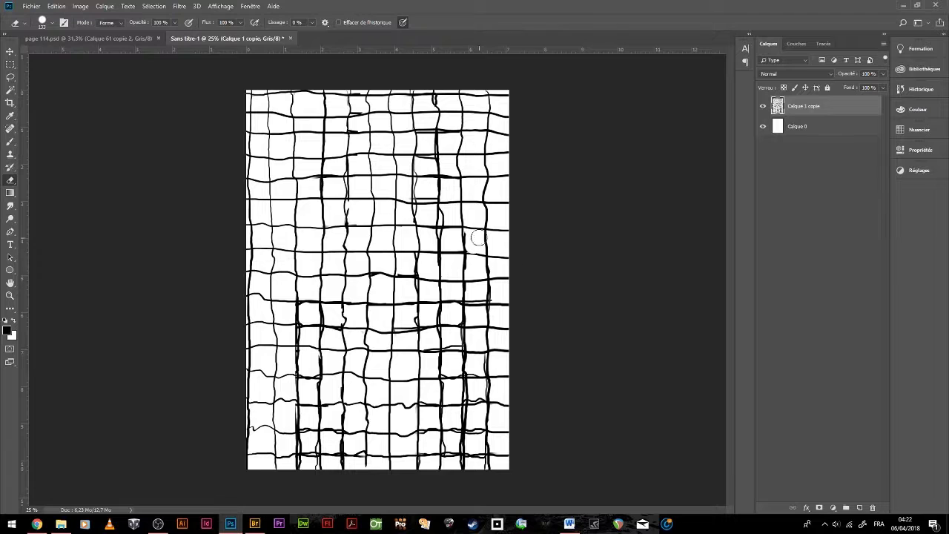
{"action": "key", "text": "b"}
{"action": "key", "text": "ctrl+shift+alt+n"}
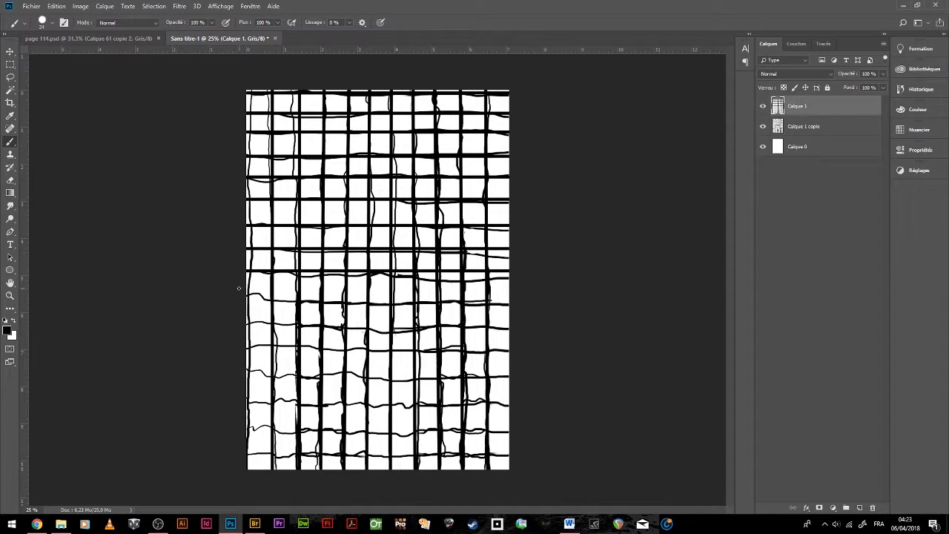
- Merge the grid layers and dab mottled grey texture over them at 29% brush opacity
{"action": "right_click", "coordinate": [798, 126]}
{"action": "left_click", "coordinate": [794, 224]}
{"action": "left_click", "coordinate": [43, 23]}
{"action": "double_click", "coordinate": [59, 311]}
{"action": "key", "text": "2"}
{"action": "key", "text": "9"}
{"action": "mouse_move", "coordinate": [365, 202]}
{"action": "left_mouse_down"}
{"action": "mouse_move", "coordinate": [349, 185]}
{"action": "mouse_move", "coordinate": [430, 423]}
{"action": "mouse_move", "coordinate": [293, 341]}
{"action": "left_mouse_up"}
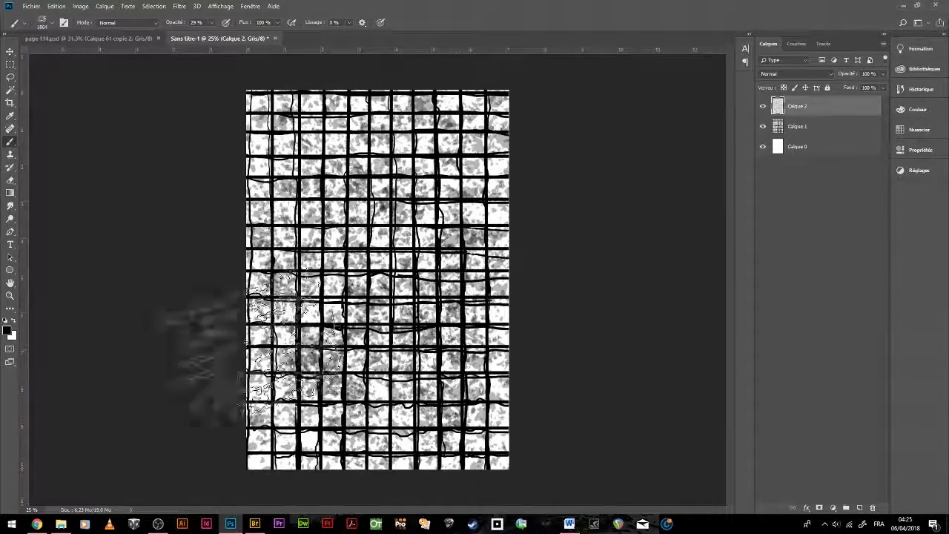
{"action": "key", "text": "0"}
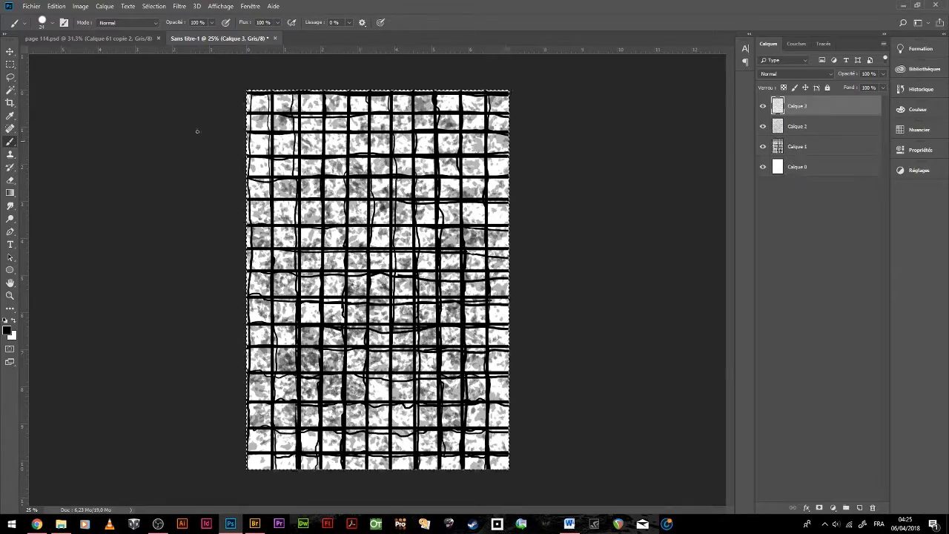
{"action": "key", "text": "ctrl+e"}
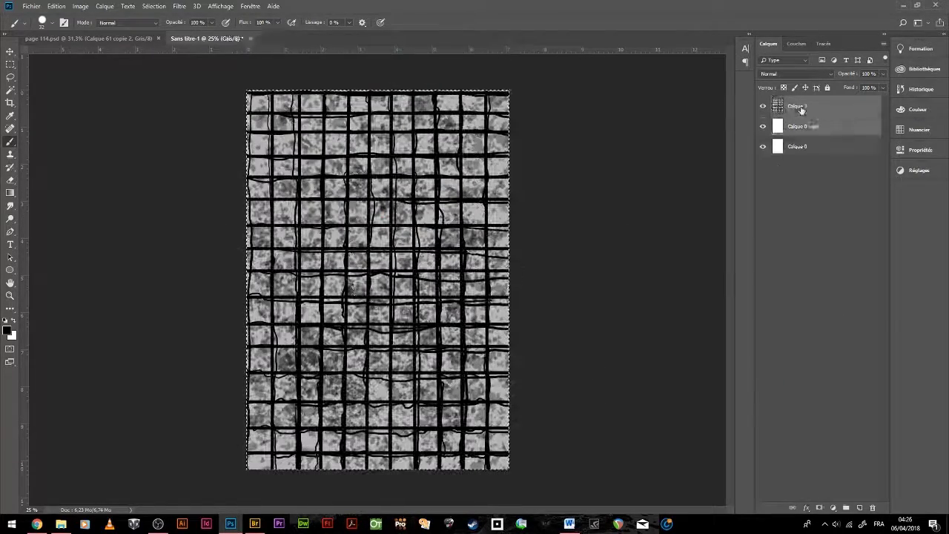
- Add an Exposition adjustment tuning exposure and gamma, then merge it into the texture
{"action": "left_click", "coordinate": [833, 507]}
{"action": "left_click", "coordinate": [850, 392]}
{"action": "left_click_drag", "start_coordinate": [815, 203], "coordinate": [799, 203]}
{"action": "left_click_drag", "start_coordinate": [786, 240], "coordinate": [793, 244]}
{"action": "key", "text": "ctrl+e"}
- Merge the texture layers and apply the Contour postérisé filter from the filter gallery
{"action": "left_click", "coordinate": [833, 507]}
{"action": "left_click", "coordinate": [849, 386]}
{"action": "right_click", "coordinate": [805, 132]}
{"action": "left_click", "coordinate": [681, 388]}
{"action": "key", "text": "ctrl+alt+f"}
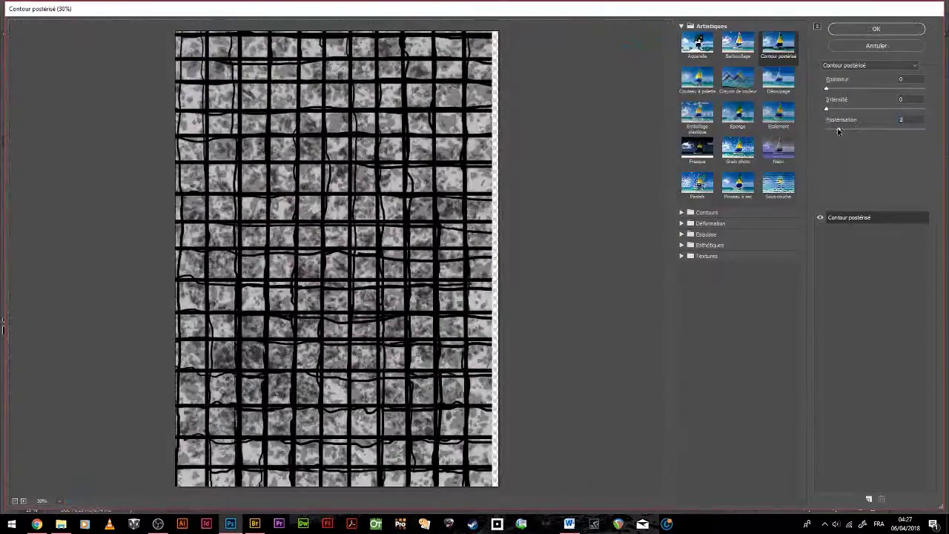
{"action": "key", "text": "Return"}
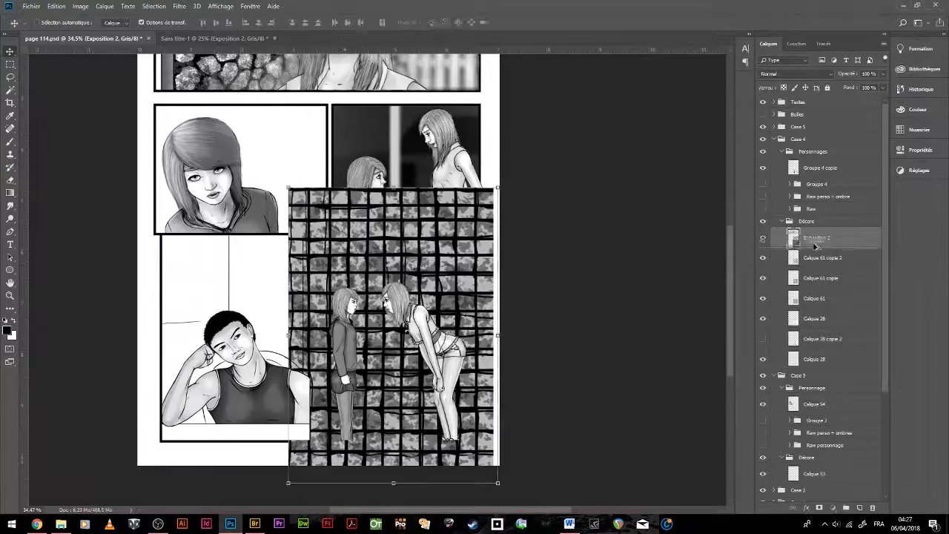
- Rotate and shrink the tile texture, then move its layer into Case 3's Décore group
{"action": "mouse_move", "coordinate": [374, 172]}
{"action": "left_mouse_down"}
{"action": "mouse_move", "coordinate": [401, 290]}
{"action": "mouse_move", "coordinate": [423, 267]}
{"action": "left_mouse_up"}
{"action": "key", "text": "Return"}
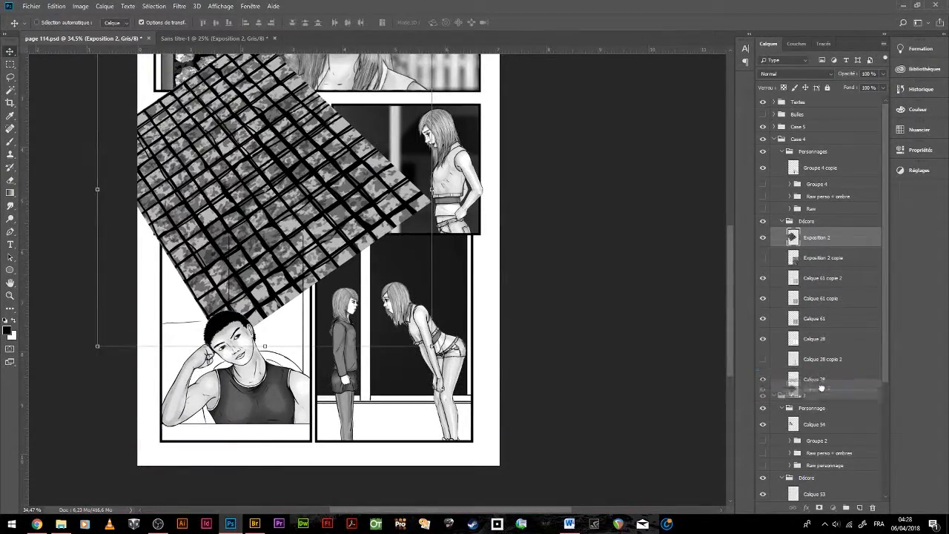
{"action": "left_click_drag", "start_coordinate": [821, 387], "coordinate": [816, 483]}
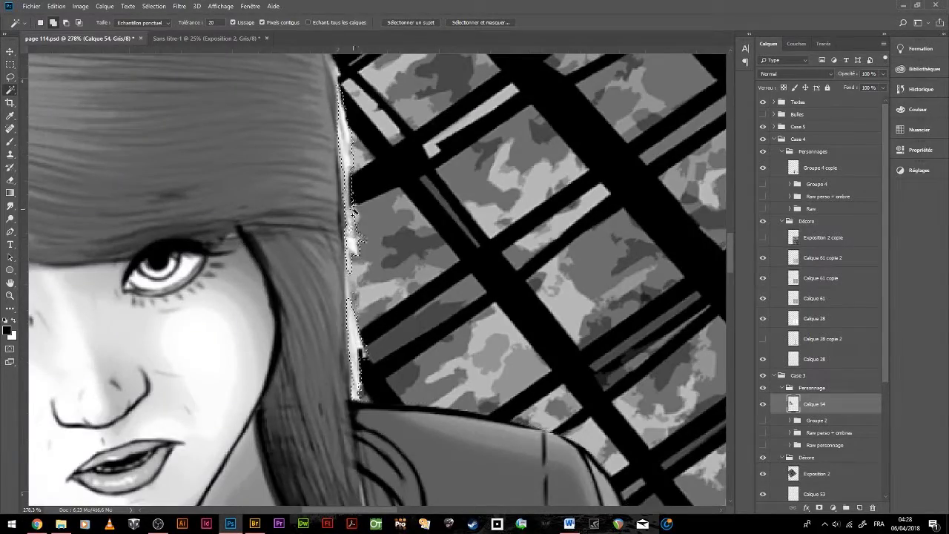
{"action": "scroll", "coordinate": [355, 213], "scroll_direction": "up", "scroll_amount": 3}
- Erase the tile texture along the short-haired girl's hair edge
{"action": "key", "text": "e"}
{"action": "scroll", "coordinate": [336, 269], "scroll_direction": "down", "scroll_amount": 2}
{"action": "scroll", "coordinate": [312, 260], "scroll_direction": "down", "scroll_amount": 3}
{"action": "scroll", "coordinate": [275, 253], "scroll_direction": "up", "scroll_amount": 5}
{"action": "scroll", "coordinate": [275, 253], "scroll_direction": "down", "scroll_amount": 3}
{"action": "scroll", "coordinate": [370, 223], "scroll_direction": "down", "scroll_amount": 3}
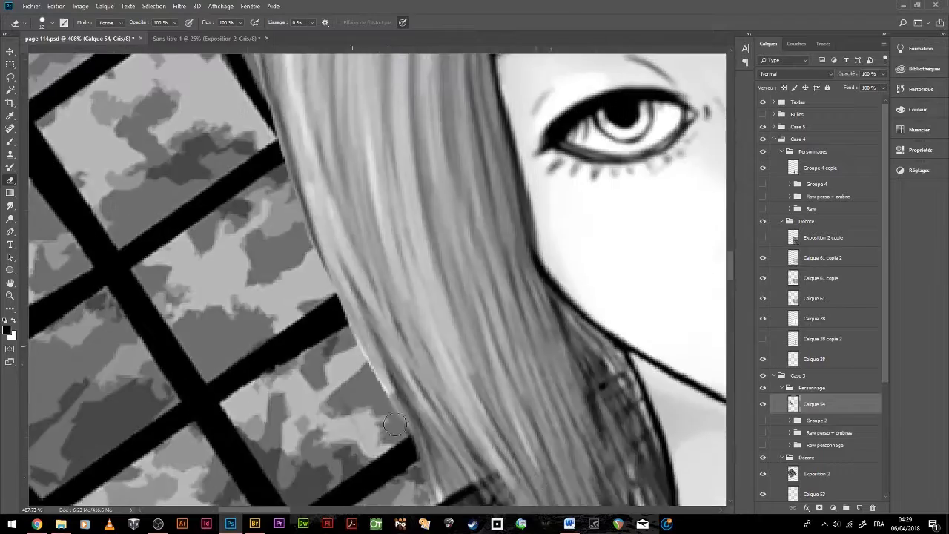
{"action": "scroll", "coordinate": [482, 282], "scroll_direction": "down", "scroll_amount": 4}
{"action": "scroll", "coordinate": [616, 321], "scroll_direction": "down", "scroll_amount": 2}
- Duplicate the texture layer and distort the copy across the upper panels
{"action": "key", "text": "v"}
{"action": "key", "text": "ctrl+j"}
{"action": "key", "text": "ctrl+t"}
{"action": "mouse_move", "coordinate": [386, 245]}
{"action": "left_mouse_down"}
{"action": "mouse_move", "coordinate": [473, 195]}
{"action": "mouse_move", "coordinate": [625, 392]}
{"action": "left_mouse_up"}
{"action": "key", "text": "Return"}
- Shrink the texture copy slightly with Free Transform
{"action": "right_click", "coordinate": [824, 473]}
{"action": "key", "text": "ctrl+t"}
{"action": "left_click_drag", "start_coordinate": [181, 309], "coordinate": [190, 305]}
{"action": "key", "text": "Return"}
- Select the Exposition 2 copie 3 texture layer
{"action": "scroll", "coordinate": [260, 172], "scroll_direction": "down", "scroll_amount": 2}
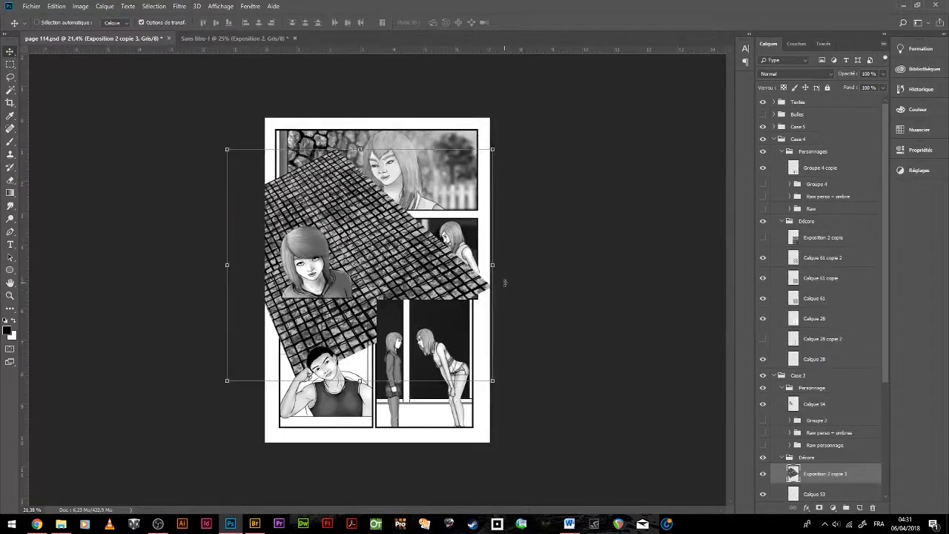
{"action": "scroll", "coordinate": [816, 408], "scroll_direction": "down", "scroll_amount": 5}
{"action": "left_click", "coordinate": [805, 431]}
{"action": "left_click", "coordinate": [823, 312]}
{"action": "scroll", "coordinate": [371, 259], "scroll_direction": "up", "scroll_amount": 3}
- Duplicate the texture, stretch its corners over the girl's panel and tilt it about 6.6°
{"action": "key", "text": "ctrl+j"}
{"action": "key", "text": "ctrl+t"}
{"action": "left_click_drag", "start_coordinate": [45, 319], "coordinate": [51, 326]}
{"action": "left_click_drag", "start_coordinate": [527, 58], "coordinate": [537, 56]}
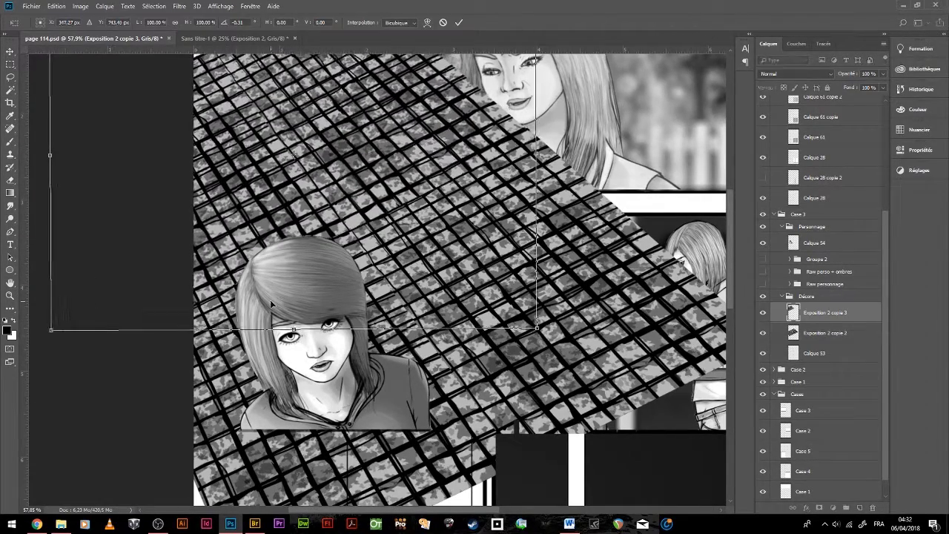
{"action": "scroll", "coordinate": [270, 300], "scroll_direction": "down", "scroll_amount": 5}
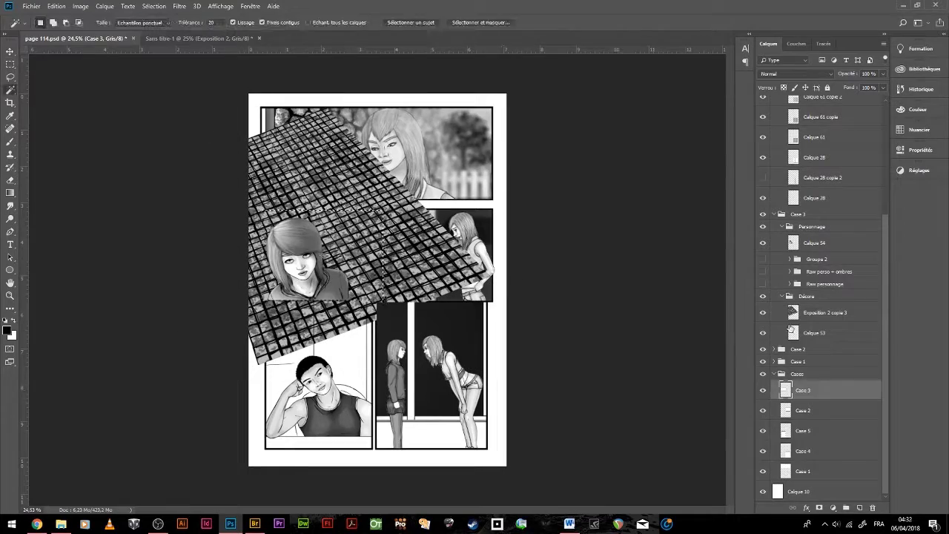
{"action": "left_click_drag", "start_coordinate": [504, 265], "coordinate": [508, 270]}
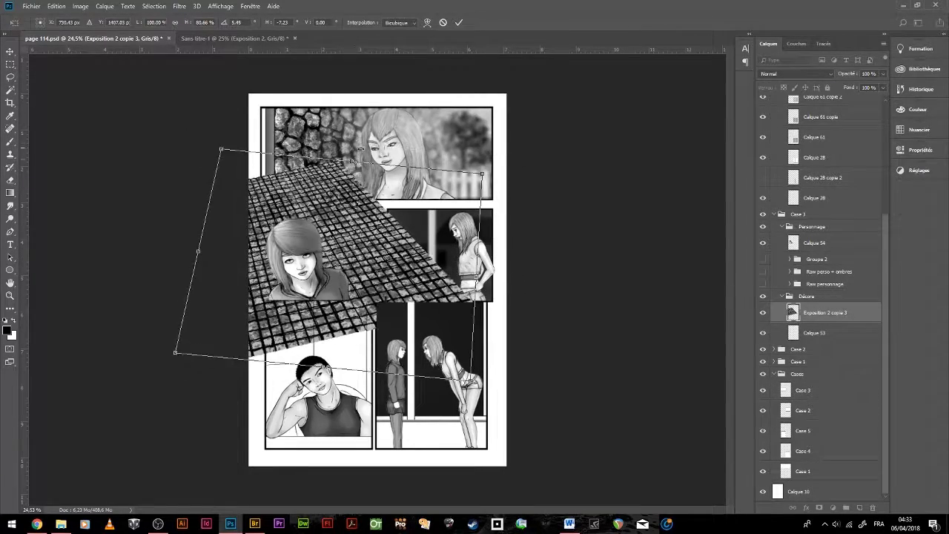
{"action": "key", "text": "Return"}
- Clip the tile floor to the middle-left panel as Calque 62
{"action": "key", "text": "ctrl+shift+alt+n"}
{"action": "key", "text": "ctrl+alt+g"}
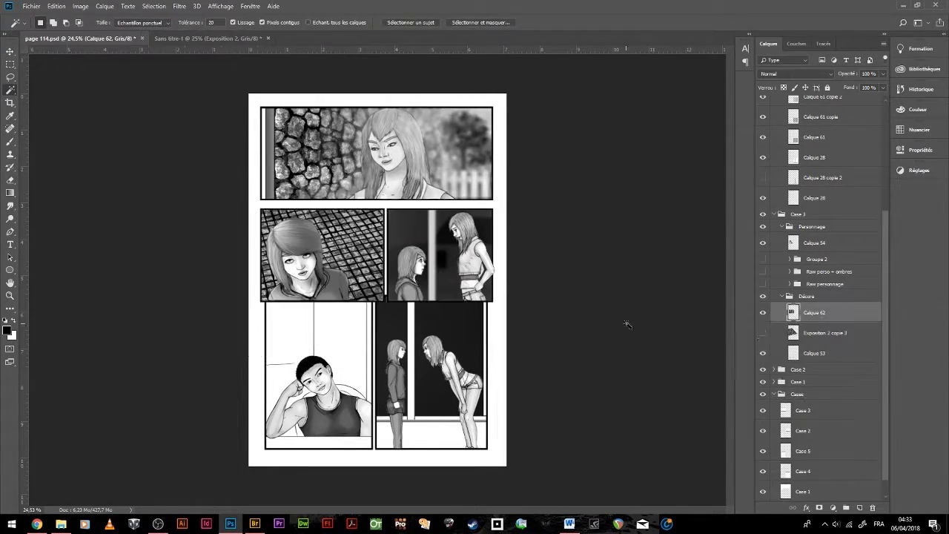
{"action": "scroll", "coordinate": [519, 371], "scroll_direction": "up", "scroll_amount": 6}
{"action": "key", "text": "b"}
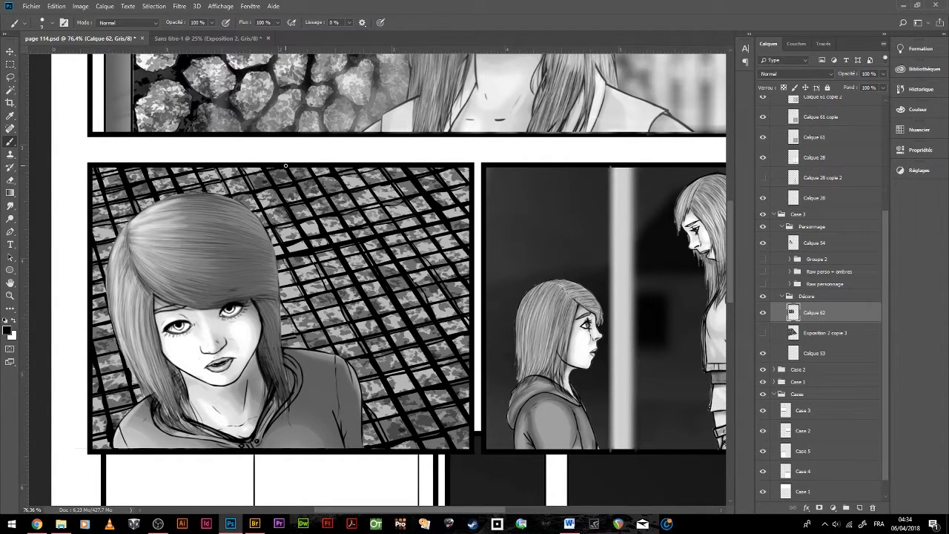
{"action": "scroll", "coordinate": [104, 311], "scroll_direction": "down", "scroll_amount": 4}
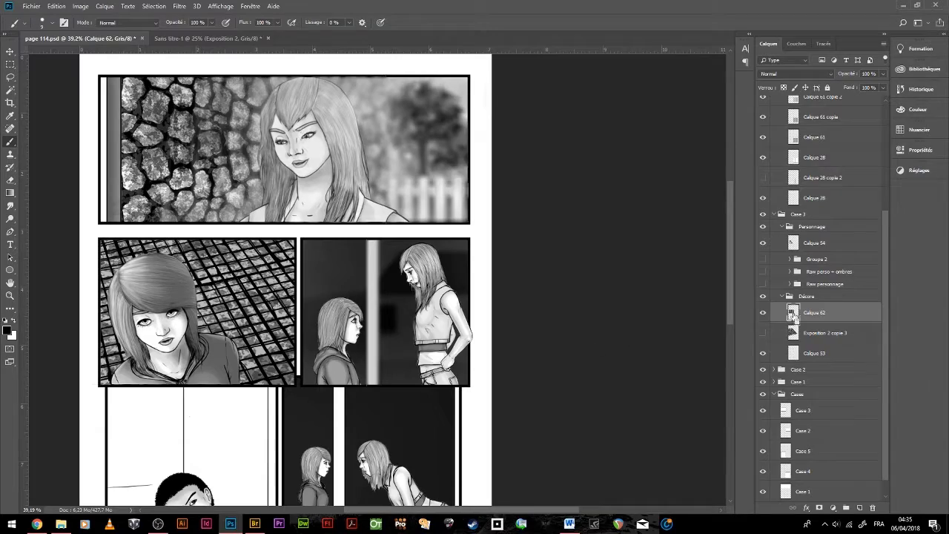
- Add Incrustation-mode layer Calque 63 and set a larger brush at 42% opacity
{"action": "key", "text": "ctrl+shift+alt+n"}
{"action": "left_click", "coordinate": [796, 73]}
{"action": "left_click", "coordinate": [779, 201]}
{"action": "left_click", "coordinate": [793, 333], "text": "ctrl"}
{"action": "scroll", "coordinate": [271, 308], "scroll_direction": "down", "scroll_amount": 2}
{"action": "key", "text": "4"}
{"action": "key", "text": "2"}
{"action": "key", "text": "bracketright"}
{"action": "key", "text": "bracketright"}
{"action": "key", "text": "bracketright"}
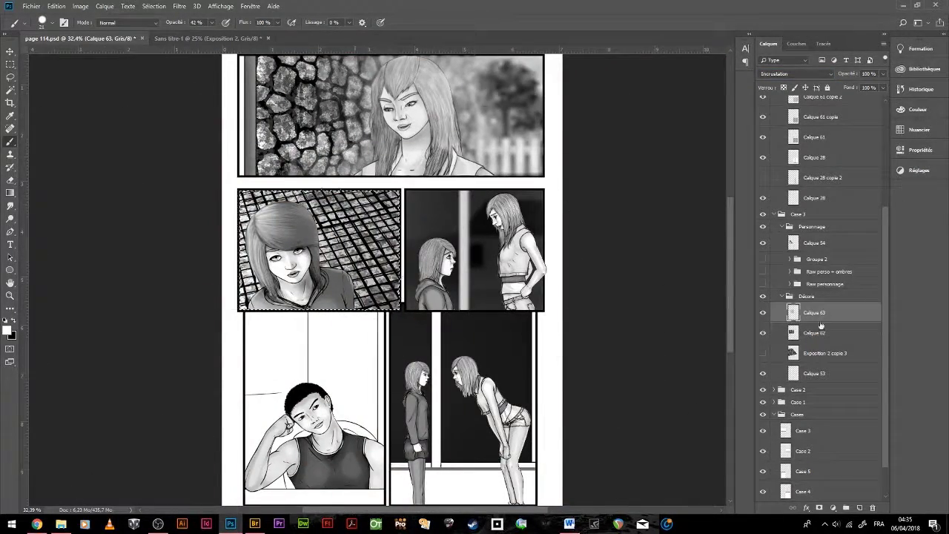
- Apply Flou de l'objectif to the tile layer with an adjusted Rayon
{"action": "key", "text": "ctrl+j"}
{"action": "left_click", "coordinate": [180, 5]}
{"action": "left_click", "coordinate": [130, 170]}
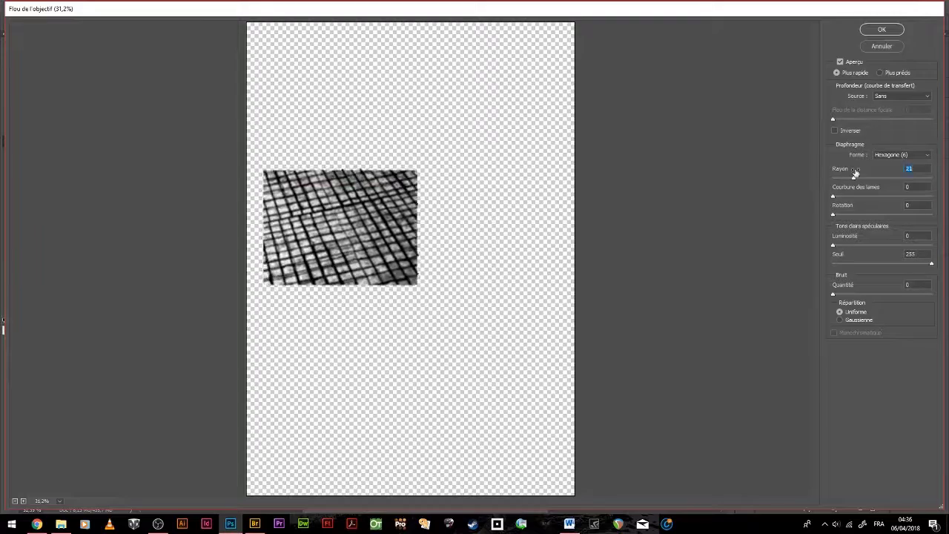
{"action": "key", "text": "Return"}
- Clean up the blurred tiles with the Eraser and add a new empty shading layer
{"action": "key", "text": "e"}
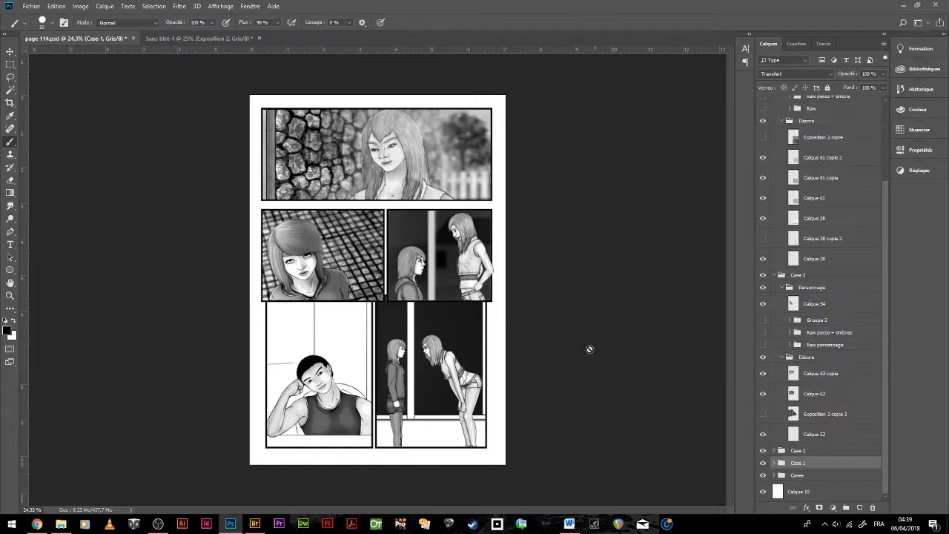
{"action": "scroll", "coordinate": [439, 323], "scroll_direction": "up", "scroll_amount": 2}
{"action": "left_click", "coordinate": [794, 395]}
{"action": "key", "text": "ctrl+shift+alt+n"}
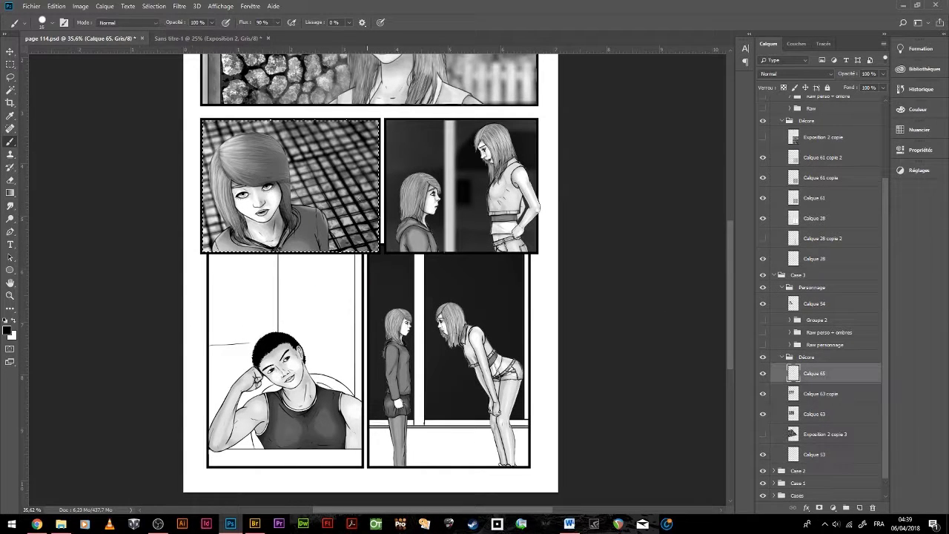
{"action": "key", "text": "l"}
{"action": "key", "text": "ctrl+d"}
{"action": "key", "text": "e"}
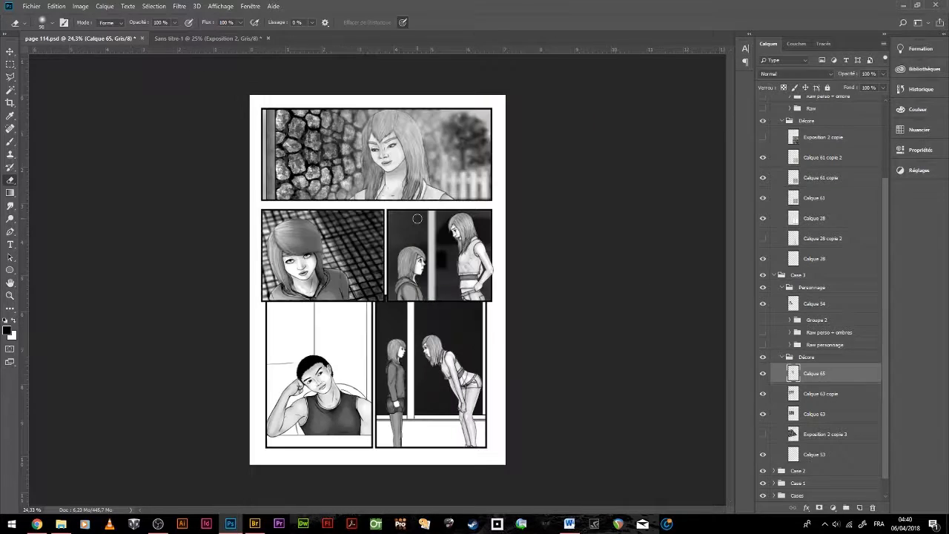
- Show the Exposition 2 copie grid, move it into Case 4 Décor and rotate it
{"action": "left_click", "coordinate": [763, 136]}
{"action": "left_click", "coordinate": [9, 52]}
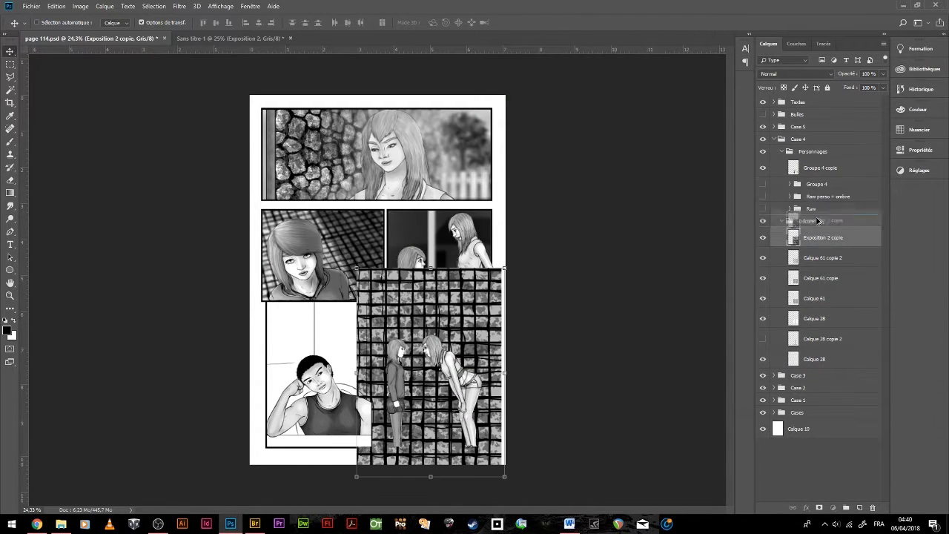
{"action": "left_click_drag", "start_coordinate": [819, 221], "coordinate": [818, 245]}
{"action": "key", "text": "ctrl+t"}
{"action": "mouse_move", "coordinate": [545, 415]}
{"action": "left_mouse_down"}
{"action": "mouse_move", "coordinate": [534, 389]}
{"action": "mouse_move", "coordinate": [519, 415]}
{"action": "left_mouse_up"}
- Position a copy of the grid texture up beside the original
{"action": "scroll", "coordinate": [337, 312], "scroll_direction": "up", "scroll_amount": 5, "text": "alt"}
{"action": "left_click_drag", "start_coordinate": [338, 349], "coordinate": [342, 237]}
{"action": "scroll", "coordinate": [342, 267], "scroll_direction": "down", "scroll_amount": 3, "text": "alt"}
{"action": "right_click", "coordinate": [366, 244]}
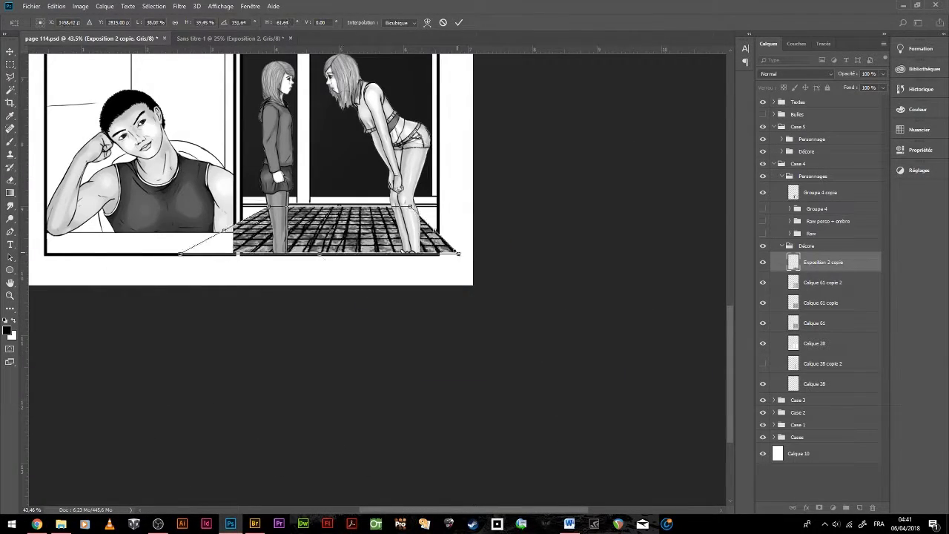
{"action": "key", "text": "Escape"}
{"action": "scroll", "coordinate": [393, 371], "scroll_direction": "down", "scroll_amount": 2}
{"action": "left_click_drag", "start_coordinate": [393, 371], "coordinate": [378, 170]}
{"action": "scroll", "coordinate": [378, 170], "scroll_direction": "up", "scroll_amount": 5}
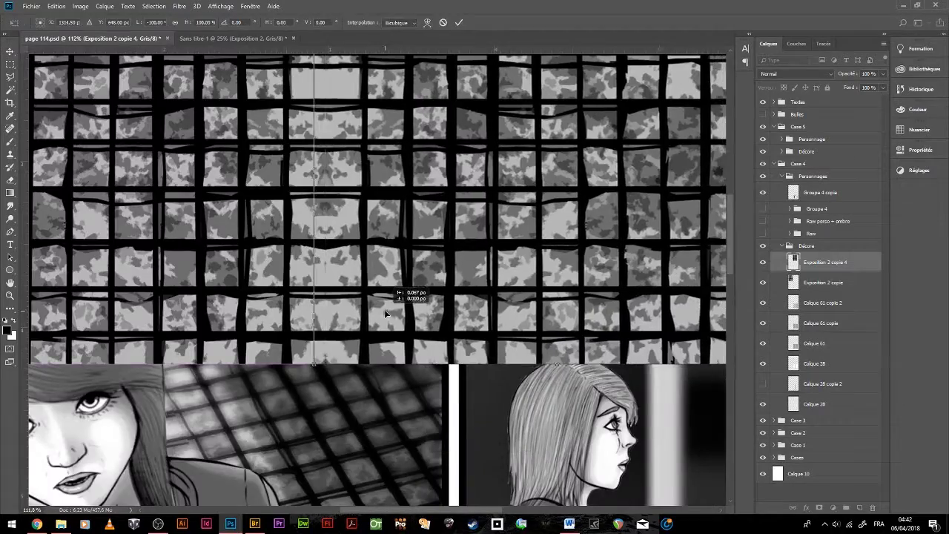
{"action": "scroll", "coordinate": [352, 356], "scroll_direction": "down", "scroll_amount": 3, "text": "alt"}
{"action": "scroll", "coordinate": [384, 391], "scroll_direction": "up", "scroll_amount": 3, "text": "alt"}
{"action": "key", "text": "Return"}
- Merge the grid copies into a single layer
{"action": "right_click", "coordinate": [816, 262]}
{"action": "left_click", "coordinate": [742, 384]}
{"action": "key", "text": "b"}
{"action": "scroll", "coordinate": [381, 317], "scroll_direction": "up", "scroll_amount": 2}
{"action": "scroll", "coordinate": [381, 317], "scroll_direction": "down", "scroll_amount": 2}
{"action": "scroll", "coordinate": [381, 316], "scroll_direction": "up", "scroll_amount": 3}
- Duplicate the tile layer, rotate it 90° and squash it into a flat strip
{"action": "key", "text": "ctrl+j"}
{"action": "key", "text": "ctrl+t"}
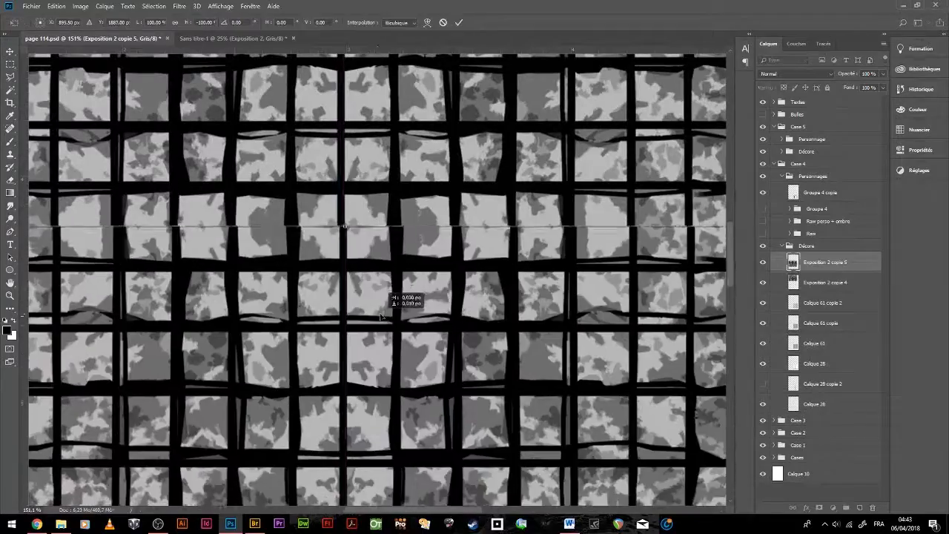
{"action": "scroll", "coordinate": [381, 317], "scroll_direction": "down", "scroll_amount": 3}
{"action": "right_click", "coordinate": [646, 117]}
{"action": "left_click", "coordinate": [705, 388]}
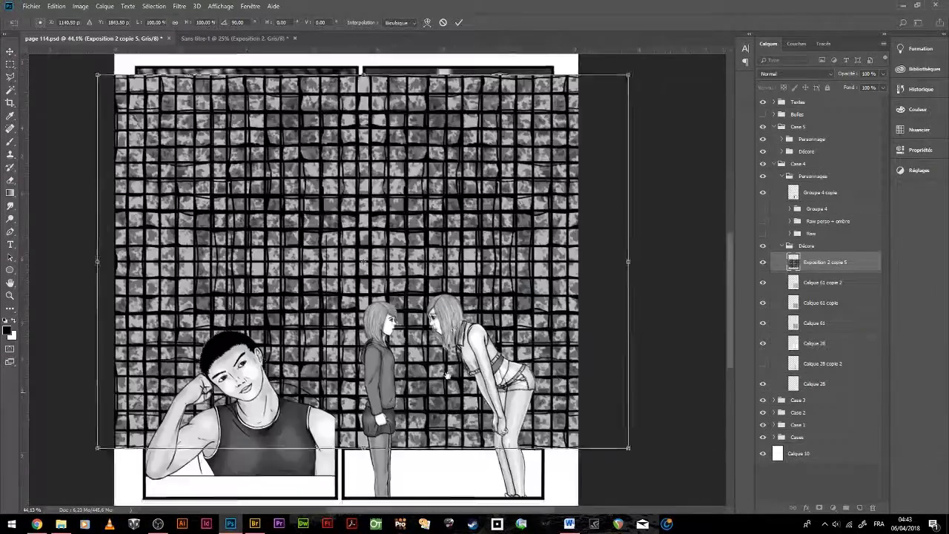
{"action": "left_click_drag", "start_coordinate": [363, 75], "coordinate": [363, 348]}
- Apply Perspective to fan the tile strip into a floor under the two girls
{"action": "scroll", "coordinate": [445, 356], "scroll_direction": "up", "scroll_amount": 3}
{"action": "scroll", "coordinate": [445, 356], "scroll_direction": "down", "scroll_amount": 2}
{"action": "right_click", "coordinate": [423, 381]}
{"action": "left_click", "coordinate": [445, 430]}
{"action": "left_click_drag", "start_coordinate": [272, 401], "coordinate": [181, 402]}
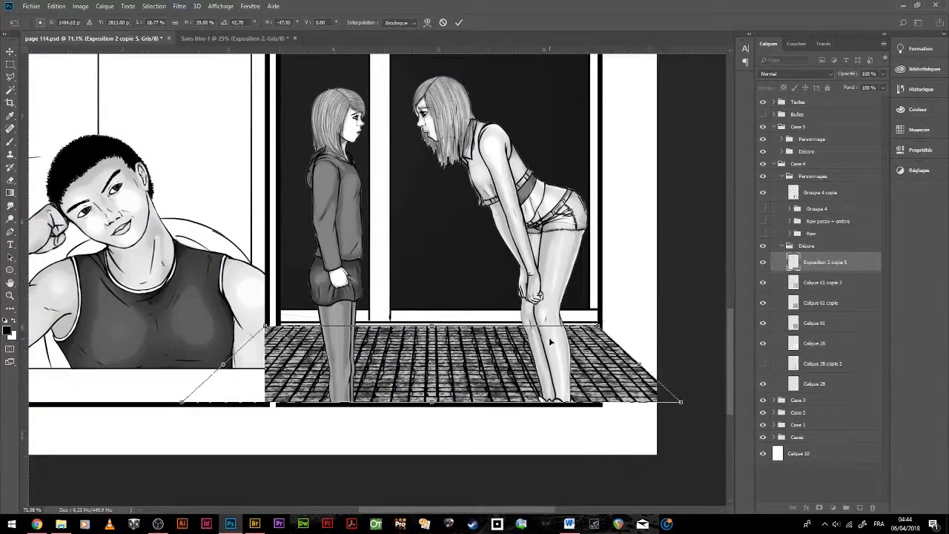
{"action": "scroll", "coordinate": [429, 394], "scroll_direction": "down", "scroll_amount": 3}
{"action": "left_click_drag", "start_coordinate": [426, 362], "coordinate": [562, 393]}
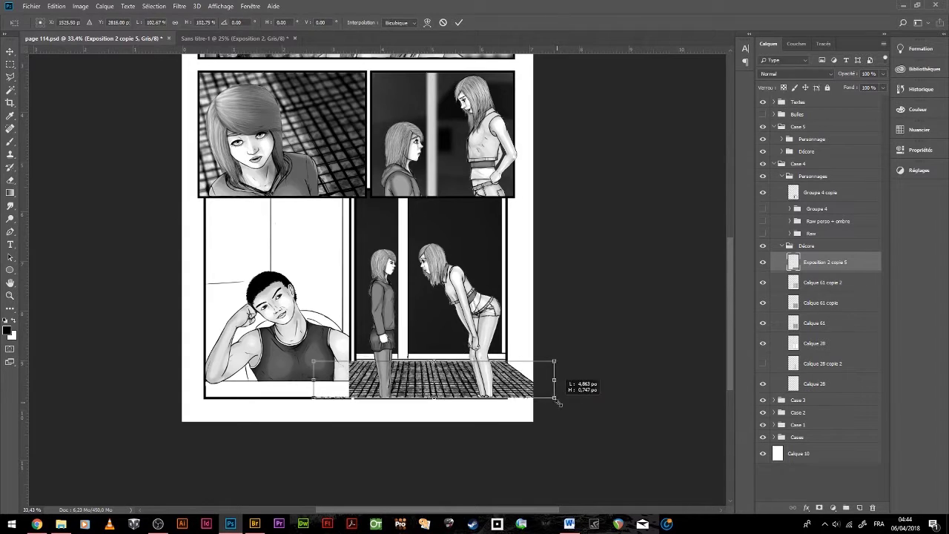
{"action": "scroll", "coordinate": [561, 393], "scroll_direction": "up", "scroll_amount": 3}
{"action": "key", "text": "Return"}
{"action": "scroll", "coordinate": [520, 391], "scroll_direction": "down", "scroll_amount": 3}
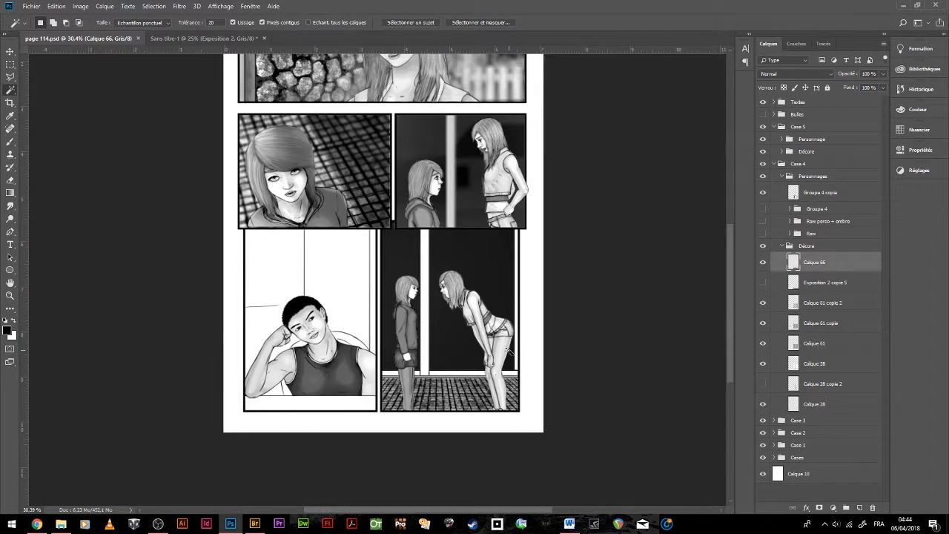
- Lasso the smaller girl on the figure layer and run a first Fluidité pass
{"action": "left_click", "coordinate": [499, 310]}
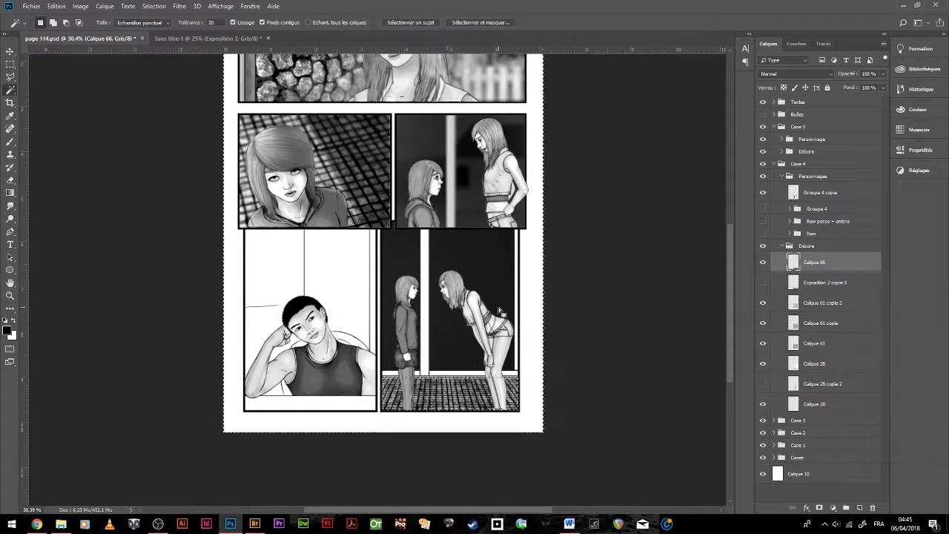
{"action": "scroll", "coordinate": [466, 367], "scroll_direction": "up", "scroll_amount": 2}
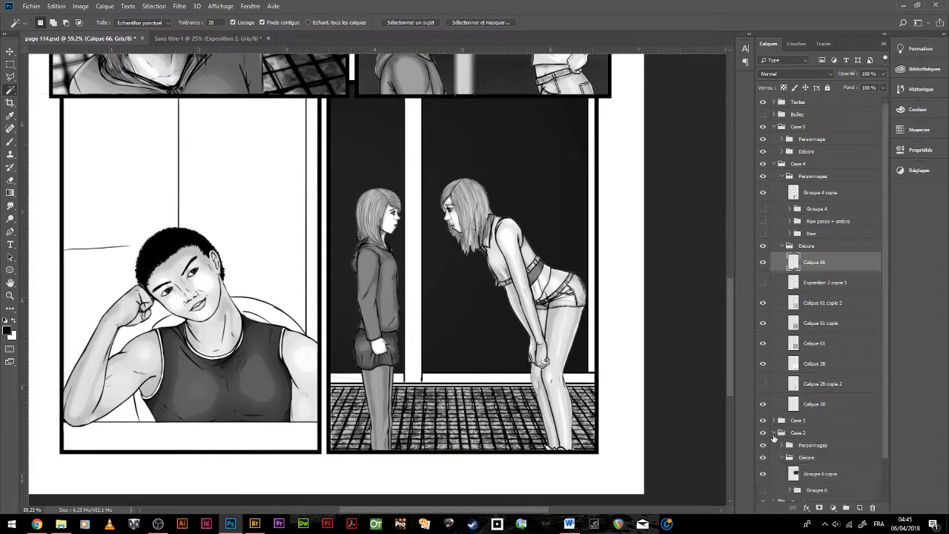
{"action": "left_click", "coordinate": [774, 435]}
{"action": "key", "text": "l"}
{"action": "left_click", "coordinate": [448, 259], "text": "ctrl"}
{"action": "left_click_drag", "start_coordinate": [341, 175], "coordinate": [422, 475]}
{"action": "key", "text": "shift+ctrl+x"}
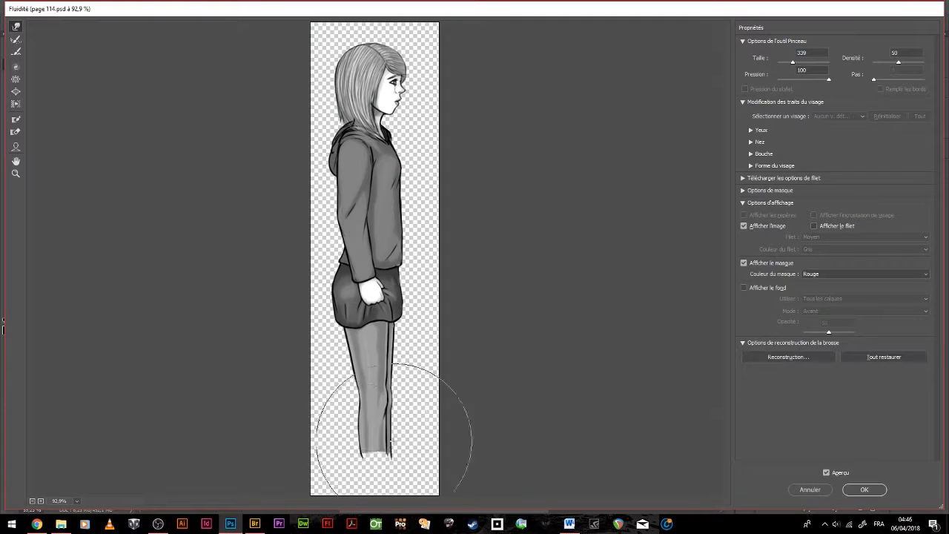
{"action": "key", "text": "Return"}
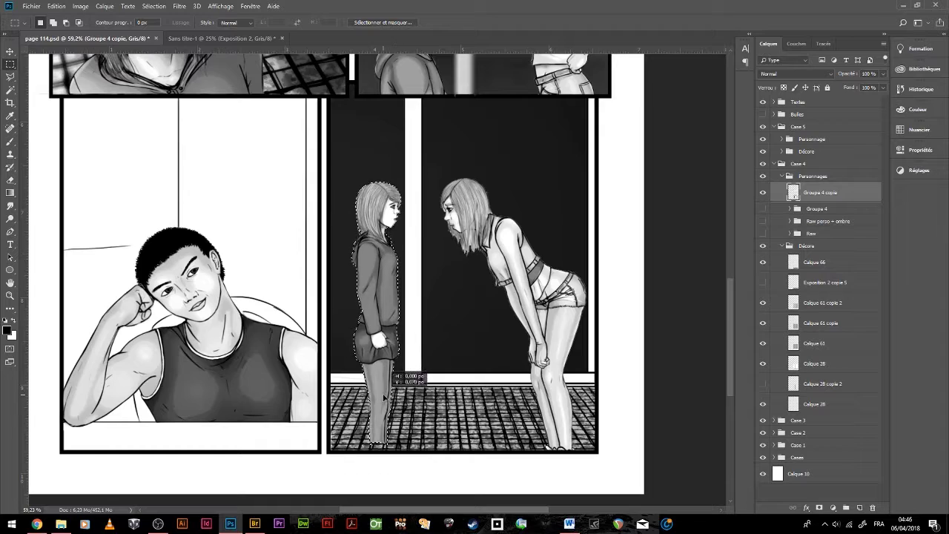
{"action": "scroll", "coordinate": [385, 450], "scroll_direction": "up", "scroll_amount": 6}
- Add new layers and touch up her feet with the Brush and Eraser
{"action": "key", "text": "b"}
{"action": "key", "text": "shift+ctrl+alt+n"}
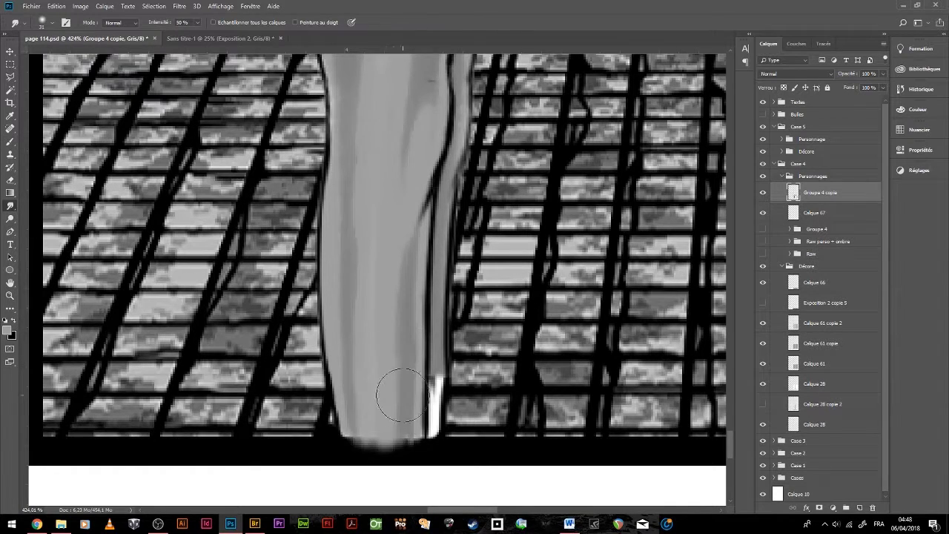
{"action": "scroll", "coordinate": [402, 394], "scroll_direction": "up", "scroll_amount": 2}
{"action": "key", "text": "b"}
{"action": "scroll", "coordinate": [405, 366], "scroll_direction": "down", "scroll_amount": 4}
{"action": "key", "text": "e"}
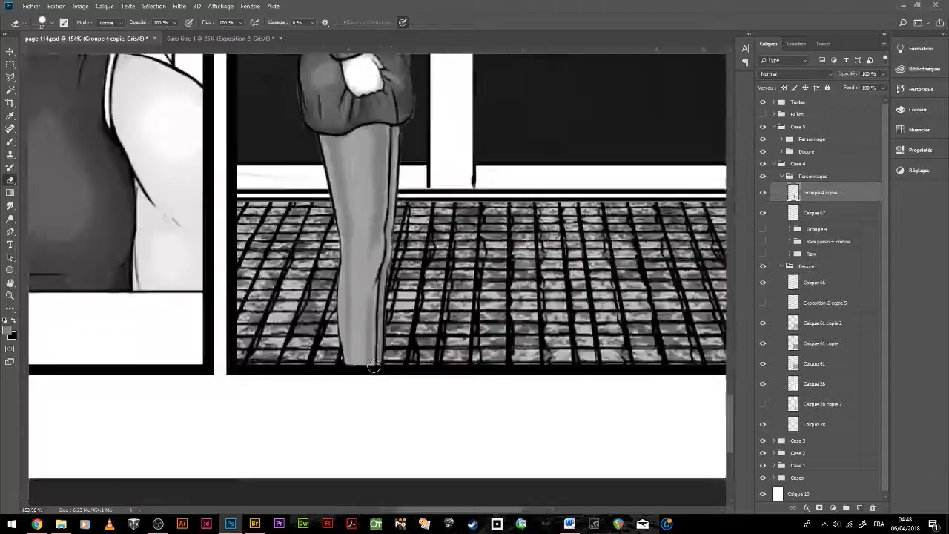
{"action": "scroll", "coordinate": [445, 356], "scroll_direction": "down", "scroll_amount": 3}
{"action": "scroll", "coordinate": [473, 341], "scroll_direction": "up", "scroll_amount": 2}
{"action": "key", "text": "shift+ctrl+alt+n"}
{"action": "scroll", "coordinate": [474, 341], "scroll_direction": "down", "scroll_amount": 2}
- Reshape the girl's legs with two more Fluidité passes
{"action": "key", "text": "shift+ctrl+x"}
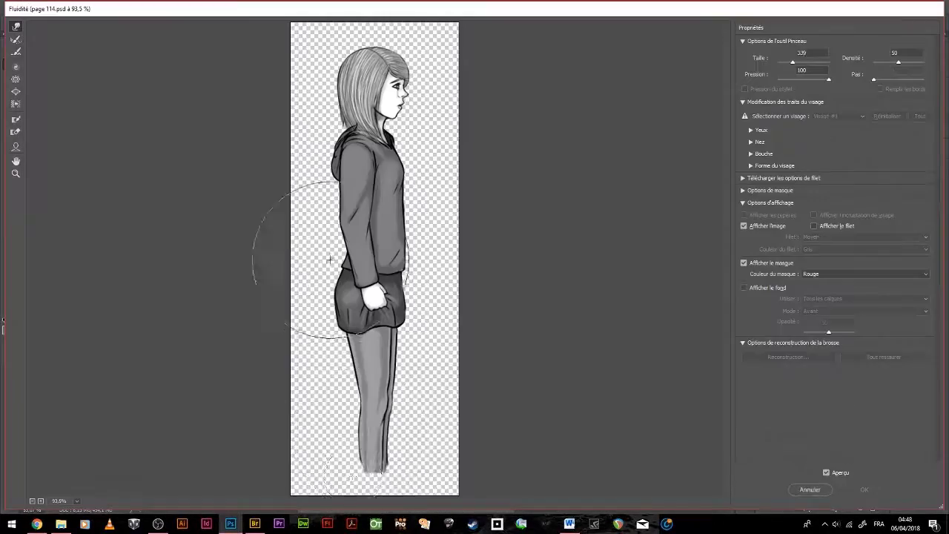
{"action": "key", "text": "Return"}
{"action": "scroll", "coordinate": [494, 366], "scroll_direction": "up", "scroll_amount": 5}
{"action": "scroll", "coordinate": [494, 366], "scroll_direction": "down", "scroll_amount": 1}
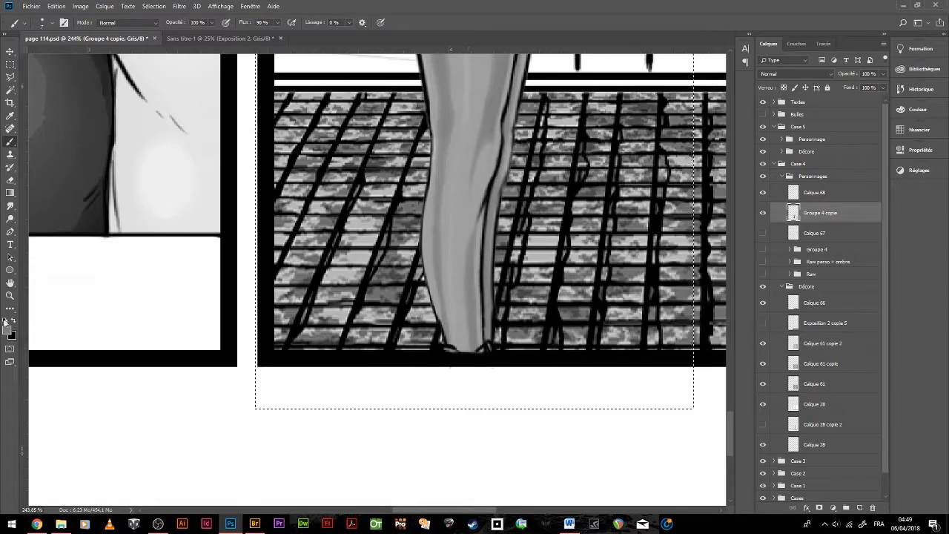
{"action": "scroll", "coordinate": [464, 415], "scroll_direction": "down", "scroll_amount": 5}
{"action": "key", "text": "shift+ctrl+x"}
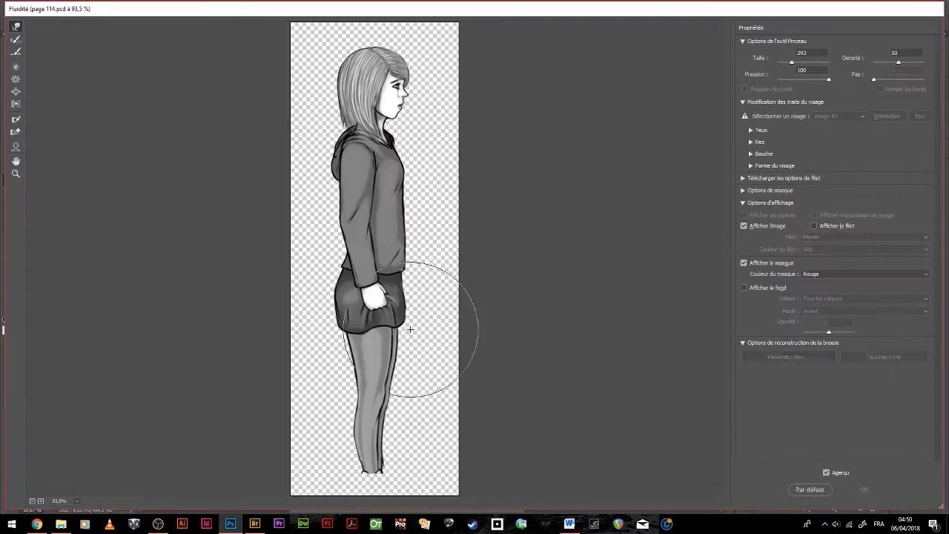
{"action": "key", "text": "Return"}
{"action": "scroll", "coordinate": [443, 388], "scroll_direction": "down", "scroll_amount": 2}
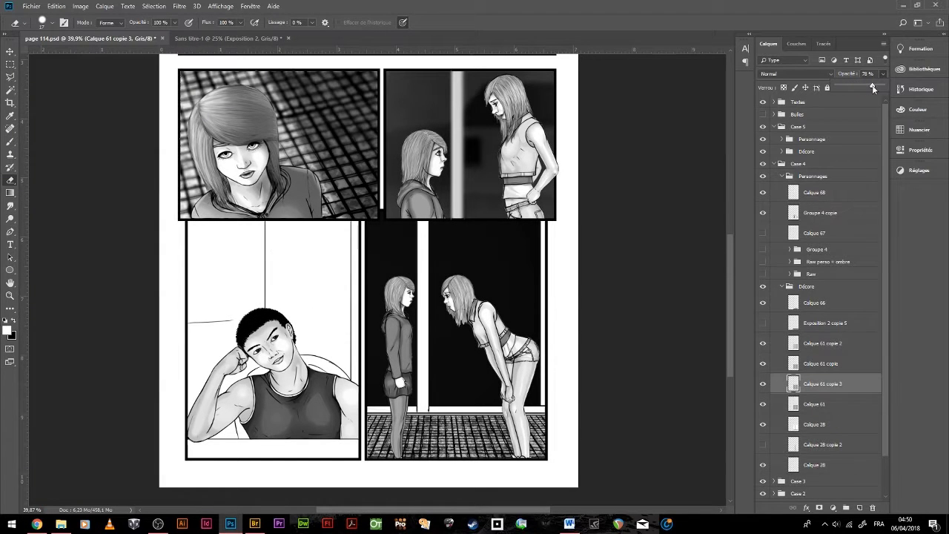
- Copy Calque 51's dark background from Groupe 6 into Case 4 Décor and stretch it down to fill the panel
{"action": "left_click", "coordinate": [764, 434]}
{"action": "left_click", "coordinate": [764, 435]}
{"action": "left_click", "coordinate": [506, 221], "text": "ctrl"}
{"action": "left_click_drag", "start_coordinate": [841, 163], "coordinate": [841, 171]}
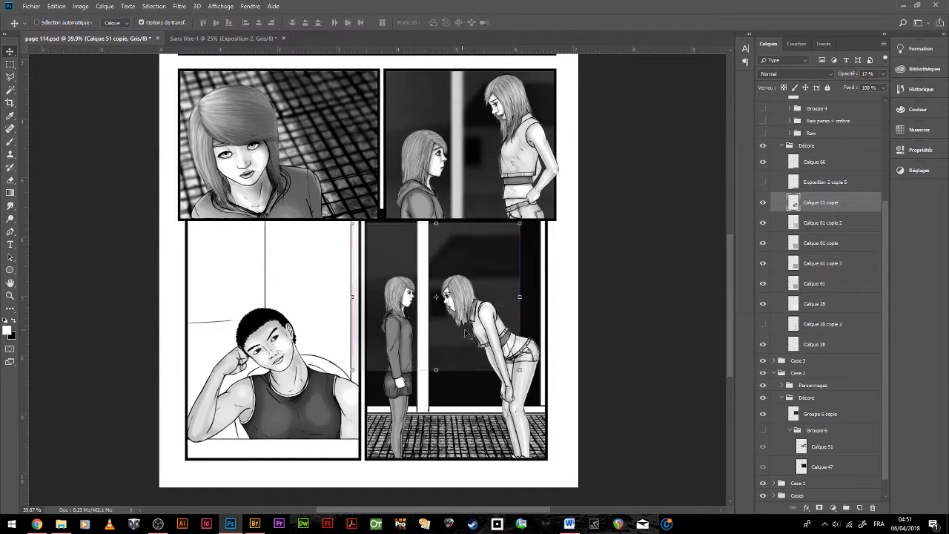
{"action": "key", "text": "ctrl+t"}
{"action": "left_click_drag", "start_coordinate": [445, 389], "coordinate": [451, 490]}
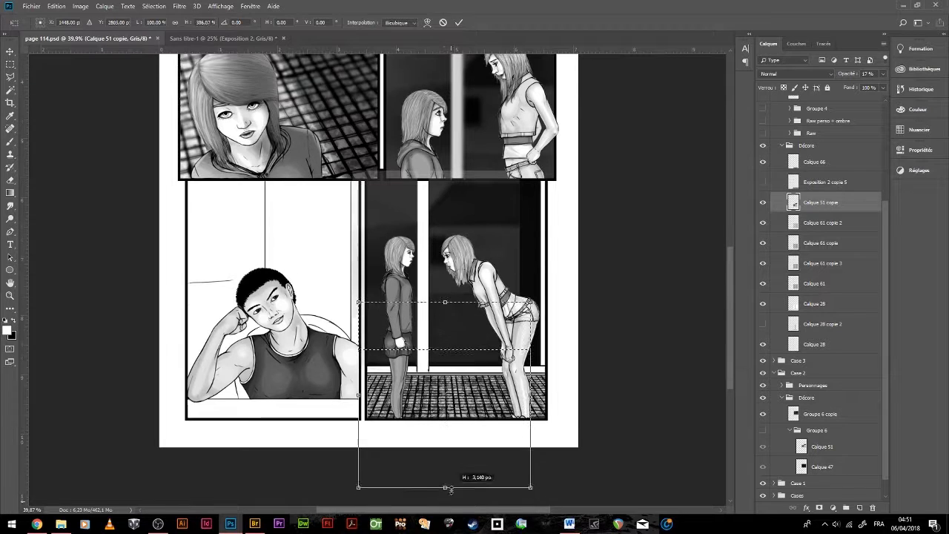
{"action": "key", "text": "Return"}
- Duplicate the floor layer and widen the copy into a perspective trapezoid
{"action": "key", "text": "ctrl+t"}
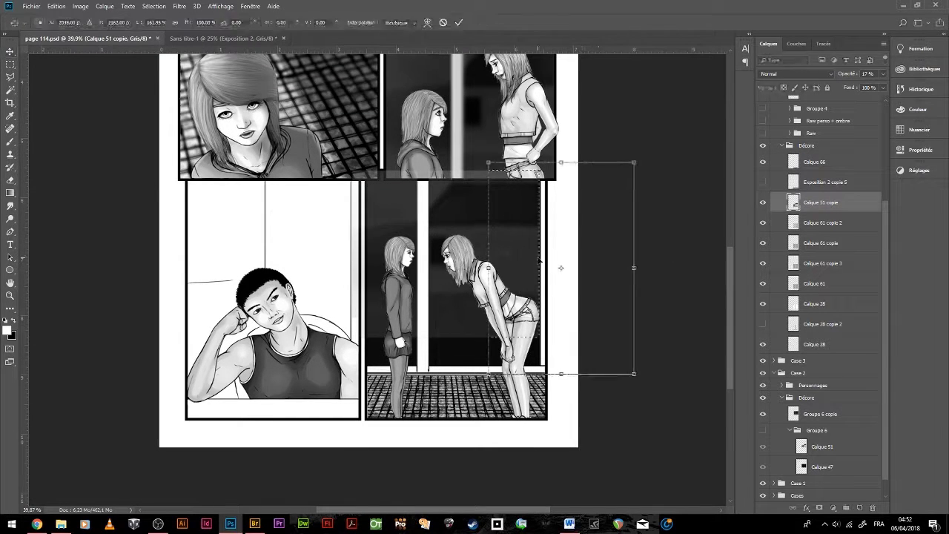
{"action": "left_click", "coordinate": [814, 161]}
{"action": "key", "text": "ctrl+j"}
{"action": "key", "text": "ctrl+t"}
{"action": "right_click", "coordinate": [483, 355]}
{"action": "left_click", "coordinate": [524, 413]}
{"action": "left_click_drag", "start_coordinate": [545, 370], "coordinate": [598, 371]}
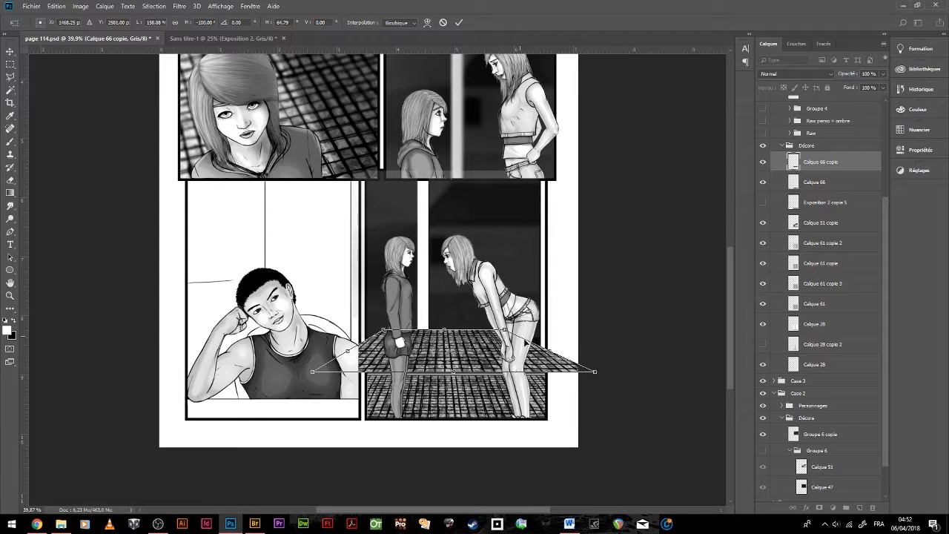
{"action": "key", "text": "Return"}
- Make another floor copy and shift it left to extend the tiled floor
{"action": "key", "text": "ctrl+alt+t"}
{"action": "mouse_move", "coordinate": [524, 343]}
{"action": "left_mouse_down"}
{"action": "mouse_move", "coordinate": [611, 356]}
{"action": "mouse_move", "coordinate": [409, 317]}
{"action": "mouse_move", "coordinate": [429, 332]}
{"action": "left_mouse_up"}
{"action": "key", "text": "Return"}
{"action": "key", "text": "ctrl+alt+t"}
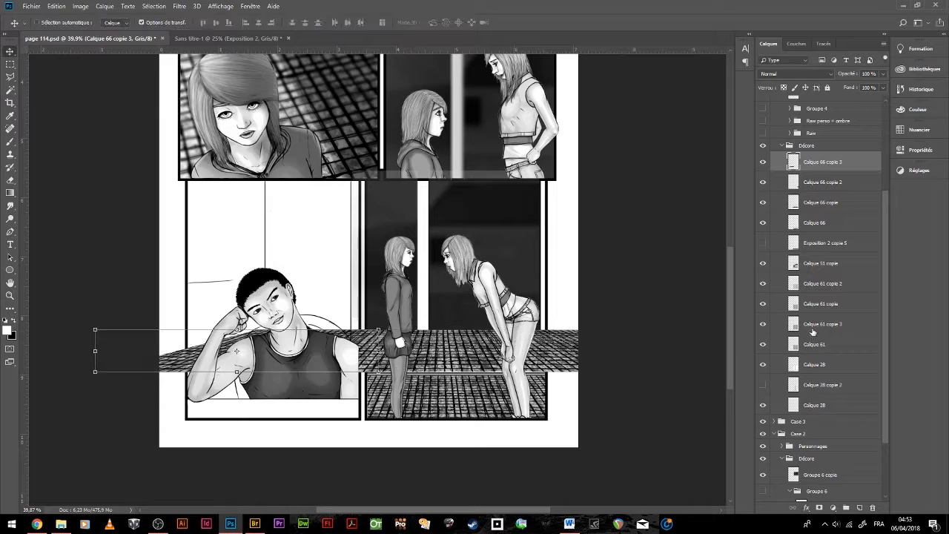
- Finish the floor transform, merge the Calque 61 texture layers, and select the white gutter on the floor layer
{"action": "key", "text": "Return"}
{"action": "left_click", "coordinate": [814, 231], "text": "shift"}
{"action": "key", "text": "ctrl+e"}
{"action": "key", "text": "w"}
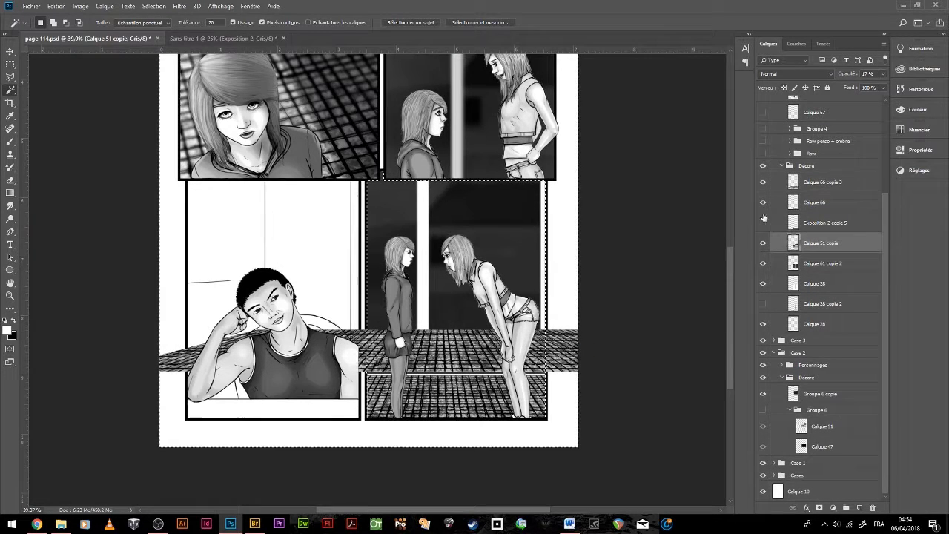
{"action": "left_click", "coordinate": [822, 181]}
{"action": "left_click", "coordinate": [423, 260]}
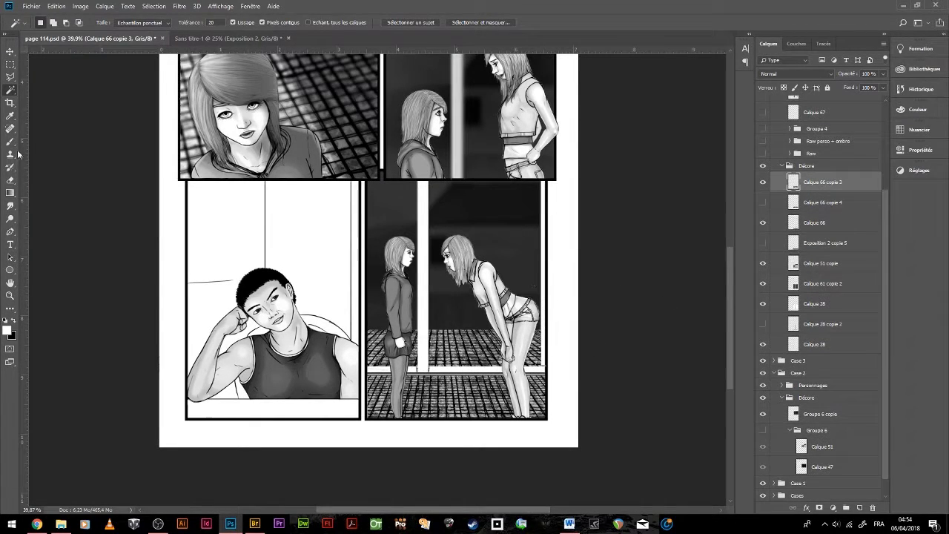
{"action": "left_click", "coordinate": [10, 179]}
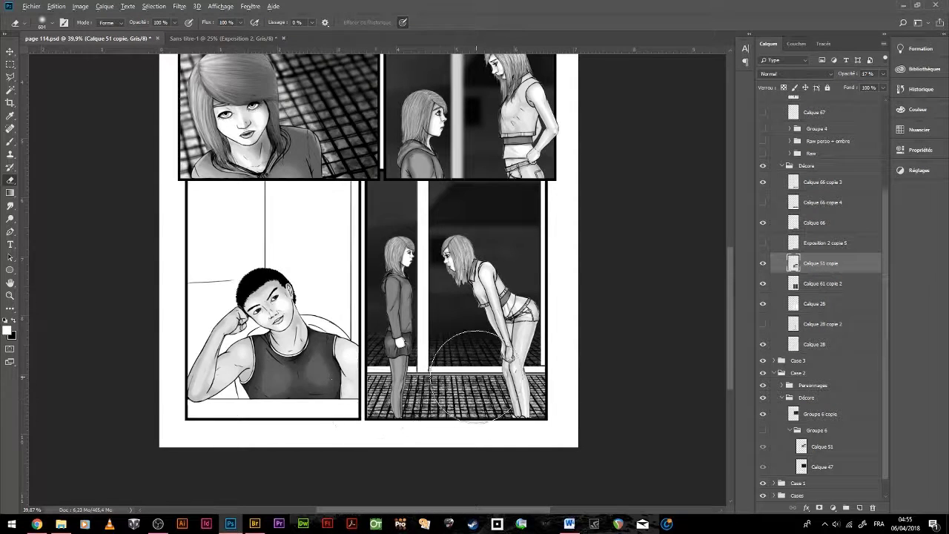
- Stretch and slant the Calque 66 copie 3 floor copy into perspective and tidy its top edge
{"action": "key", "text": "ctrl+t"}
{"action": "left_click_drag", "start_coordinate": [82, 373], "coordinate": [664, 376]}
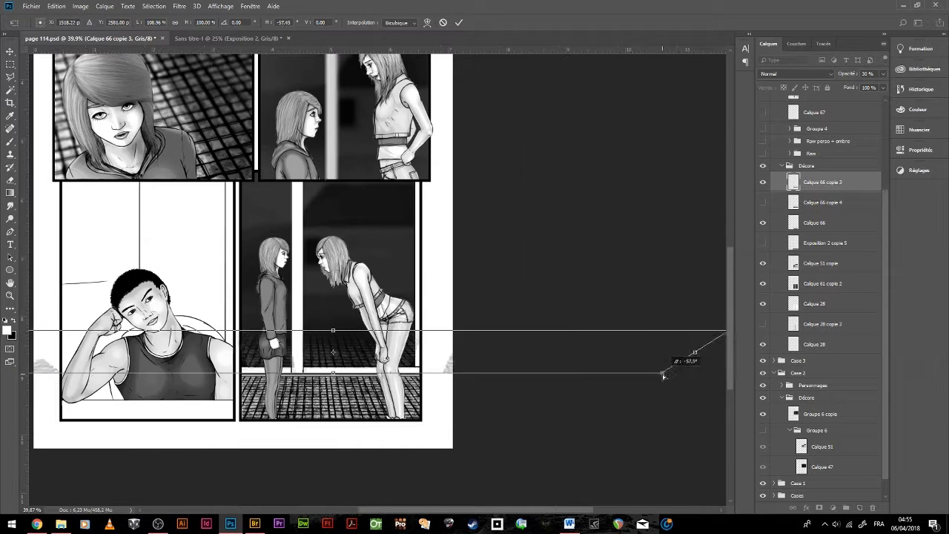
{"action": "mouse_move", "coordinate": [434, 356]}
{"action": "left_mouse_down"}
{"action": "mouse_move", "coordinate": [163, 350]}
{"action": "mouse_move", "coordinate": [405, 351]}
{"action": "left_mouse_up"}
{"action": "key", "text": "Delete"}
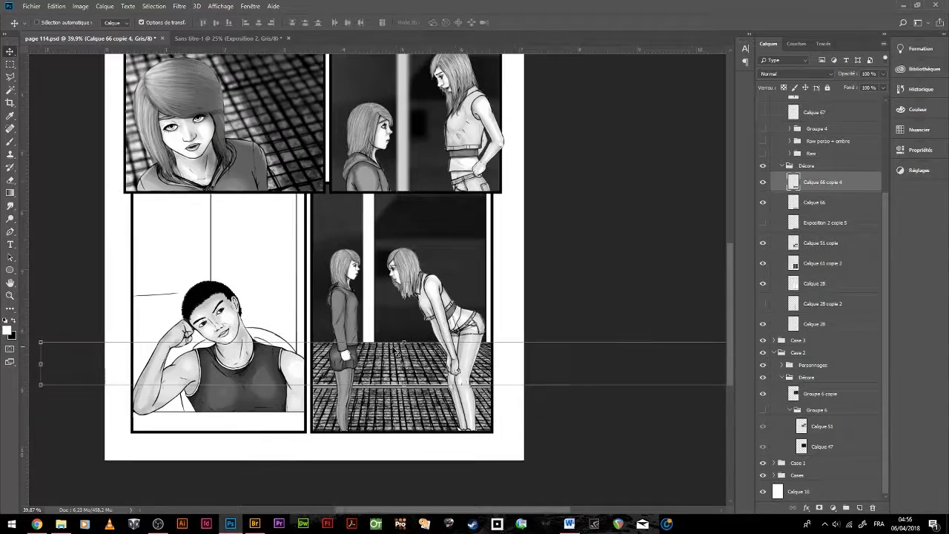
{"action": "key", "text": "ctrl+z"}
{"action": "scroll", "coordinate": [404, 349], "scroll_direction": "up", "scroll_amount": 3}
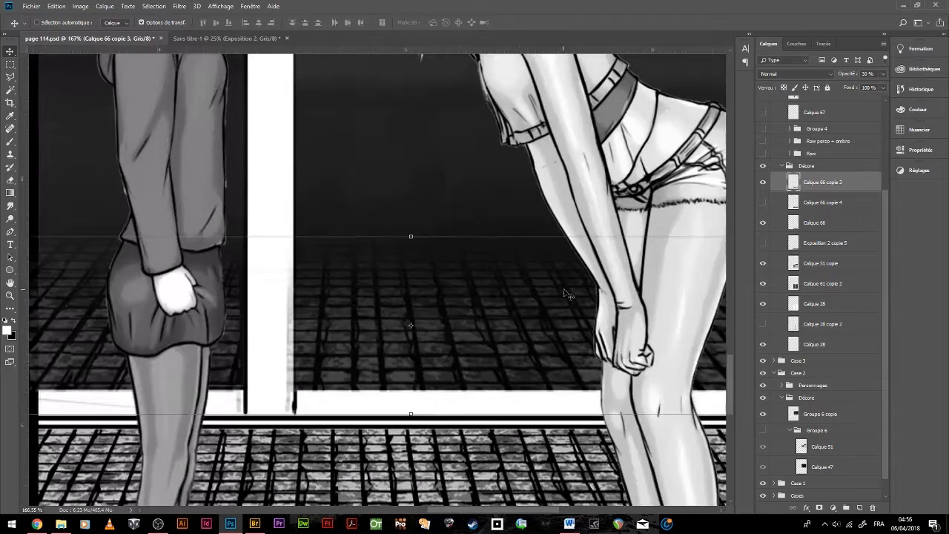
{"action": "key", "text": "b"}
{"action": "scroll", "coordinate": [463, 349], "scroll_direction": "down", "scroll_amount": 1}
{"action": "key", "text": "e"}
{"action": "scroll", "coordinate": [464, 348], "scroll_direction": "down", "scroll_amount": 1}
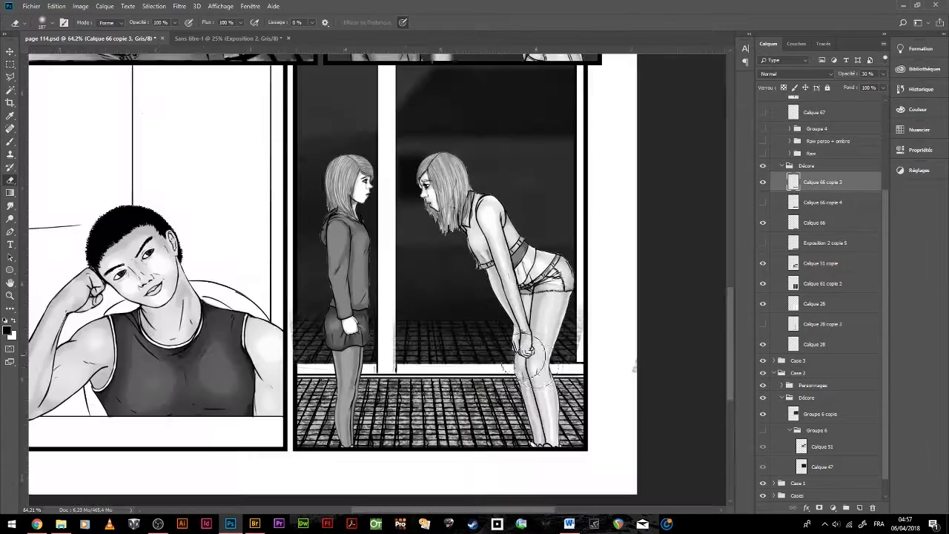
{"action": "scroll", "coordinate": [463, 348], "scroll_direction": "down", "scroll_amount": 1}
- Select the pillar and floor area and bring up the layer's style settings
{"action": "key", "text": "w"}
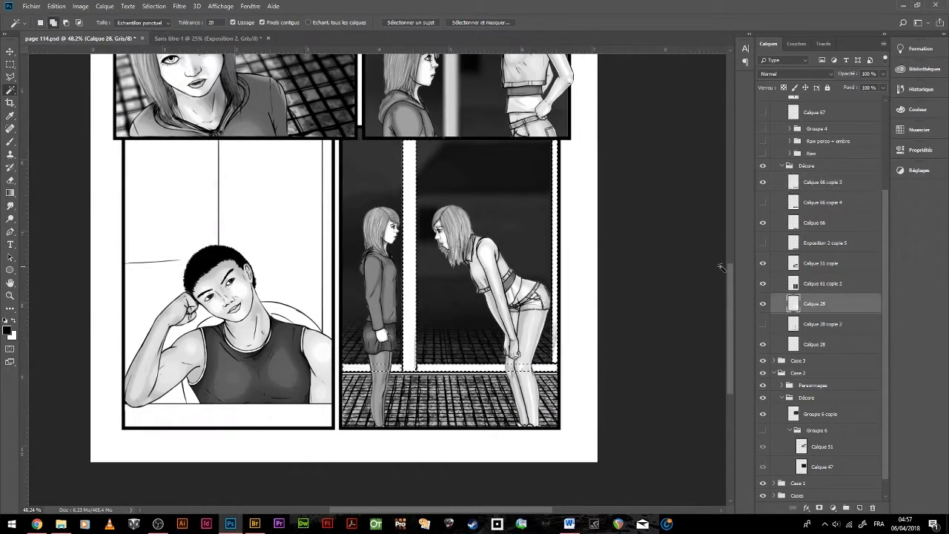
{"action": "key", "text": "1"}
{"action": "key", "text": "1"}
{"action": "scroll", "coordinate": [524, 267], "scroll_direction": "down", "scroll_amount": 1}
{"action": "key", "text": "ctrl+z"}
{"action": "scroll", "coordinate": [449, 426], "scroll_direction": "up", "scroll_amount": 2}
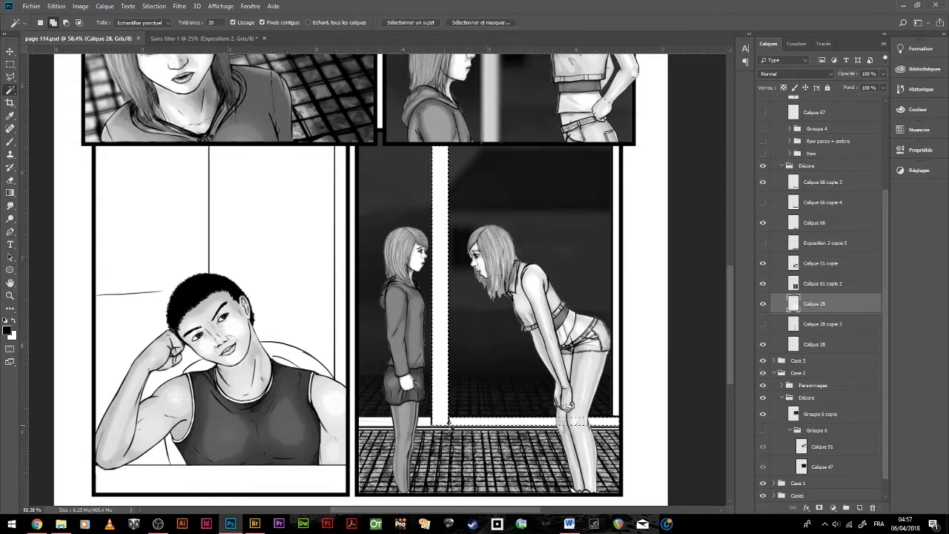
{"action": "double_click", "coordinate": [794, 305]}
- Enable Bevel & Emboss (Biseau interne) on Calque 69 and confirm the layer style
{"action": "left_click", "coordinate": [540, 170]}
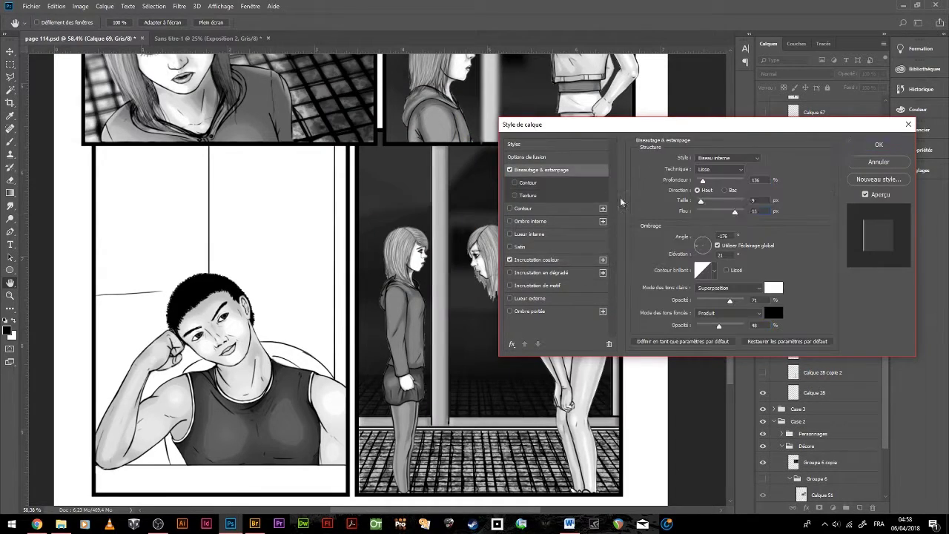
{"action": "left_click", "coordinate": [867, 146]}
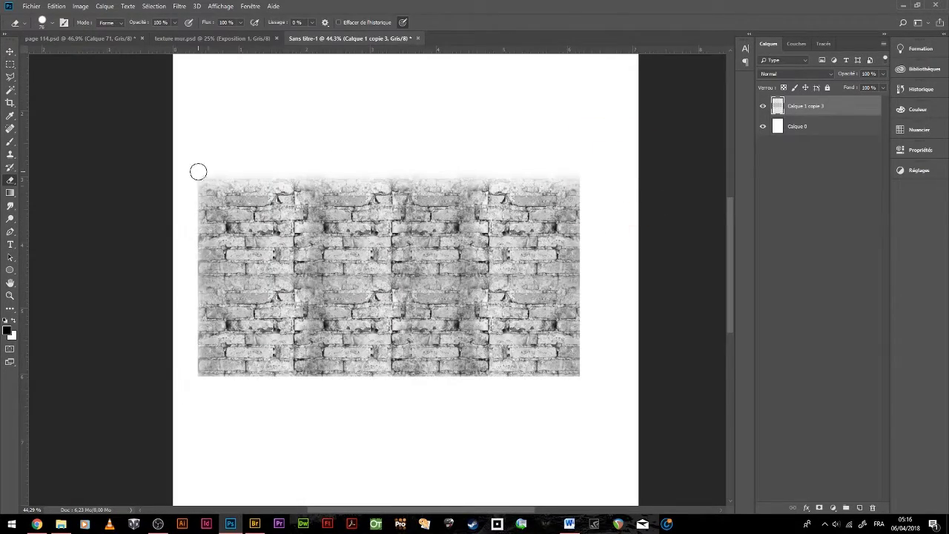
- Duplicate the brick wall, place the copy beside the first, and merge both into Calque 1 copie 5
{"action": "key", "text": "Return"}
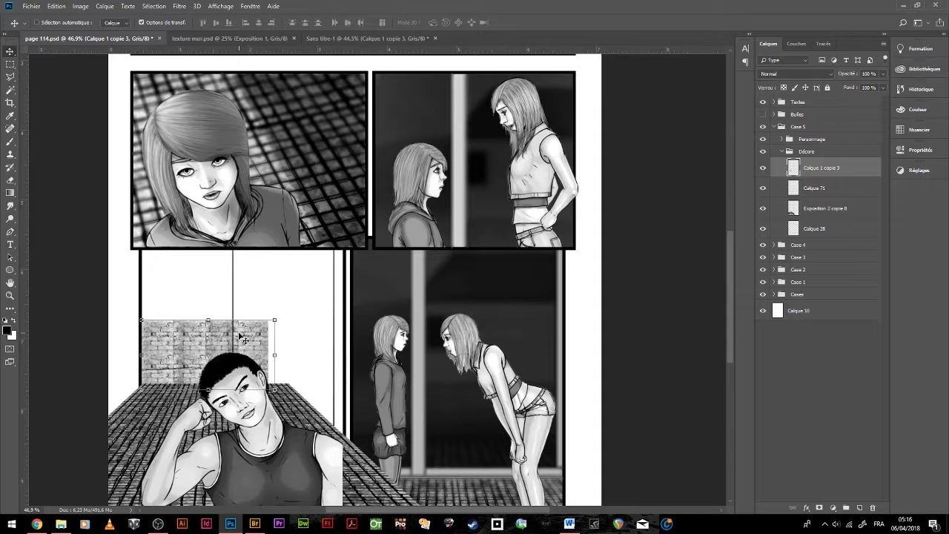
{"action": "left_click_drag", "start_coordinate": [187, 358], "coordinate": [187, 320]}
{"action": "key", "text": "m"}
{"action": "left_click_drag", "start_coordinate": [134, 253], "coordinate": [300, 317]}
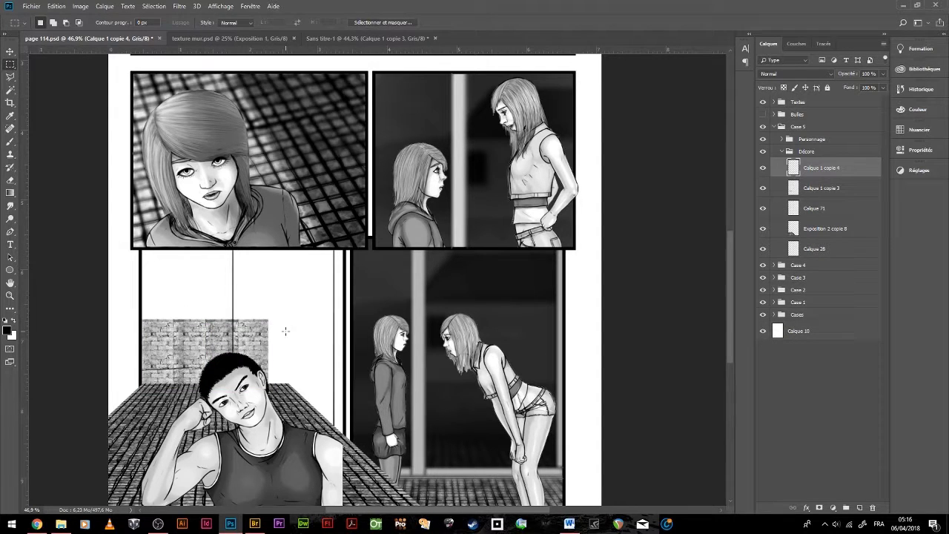
{"action": "left_click", "coordinate": [814, 249]}
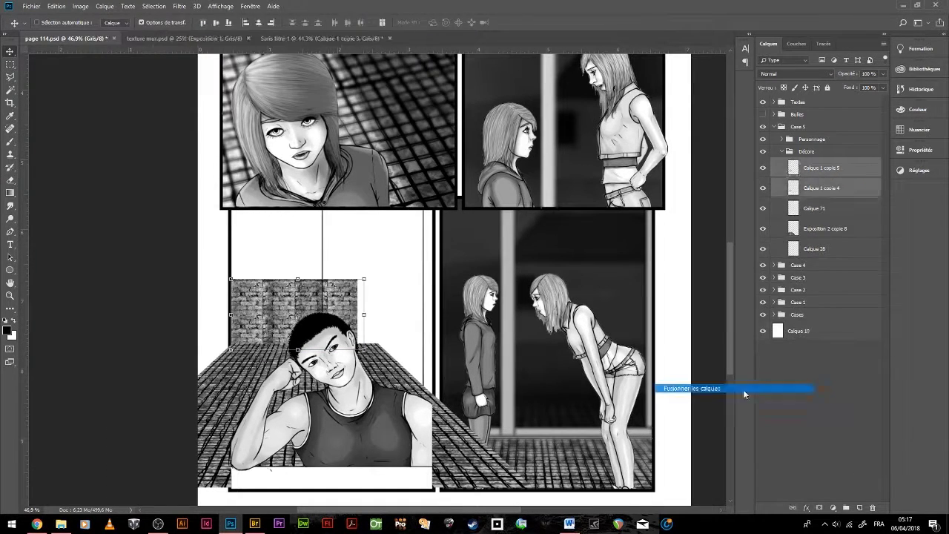
{"action": "left_click", "coordinate": [784, 294]}
{"action": "left_click", "coordinate": [808, 230]}
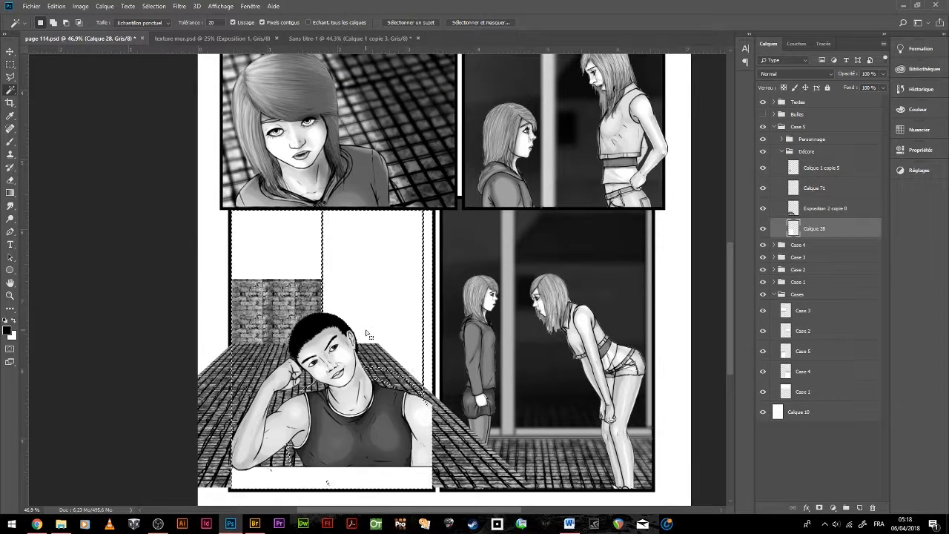
- Select Calque 28, move up to the boy's layer group, and pan to the brick wall behind him
{"action": "left_click", "coordinate": [779, 212]}
{"action": "key", "text": "m"}
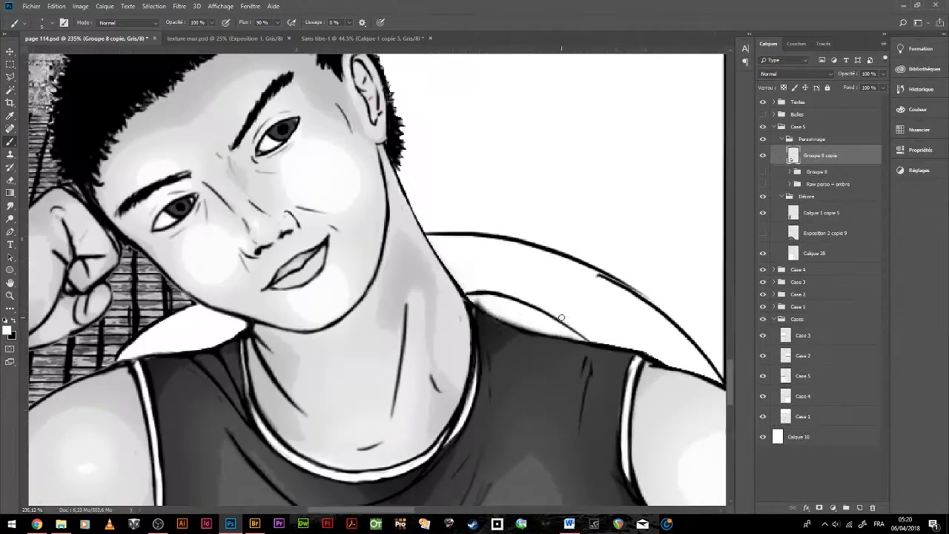
{"action": "key", "text": "b"}
{"action": "left_click", "coordinate": [814, 253]}
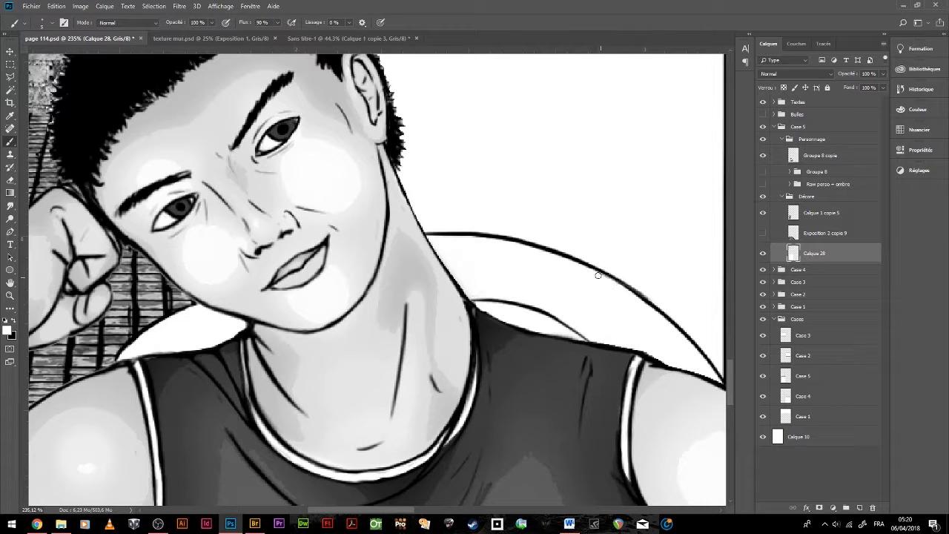
{"action": "key", "text": "alt+bracketright"}
{"action": "key", "text": "alt+bracketright"}
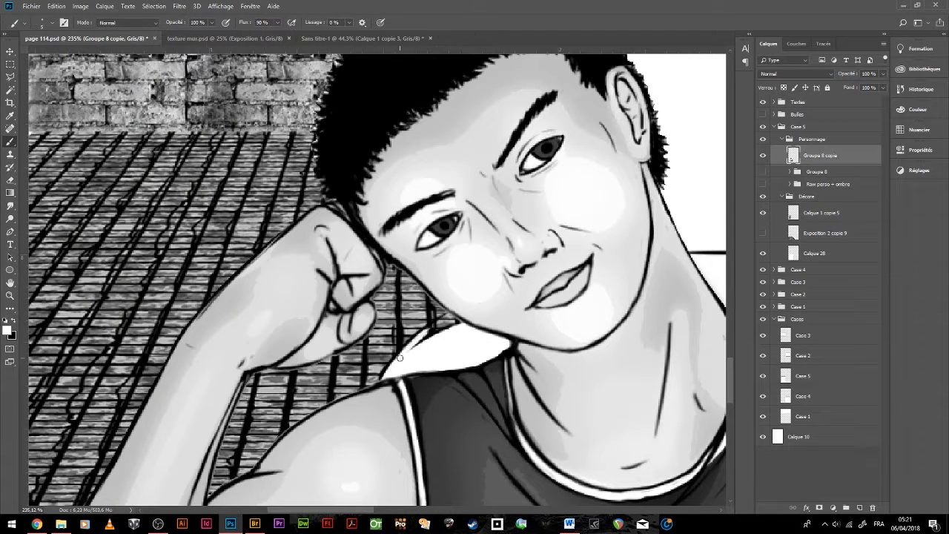
{"action": "left_click_drag", "start_coordinate": [518, 366], "coordinate": [286, 400]}
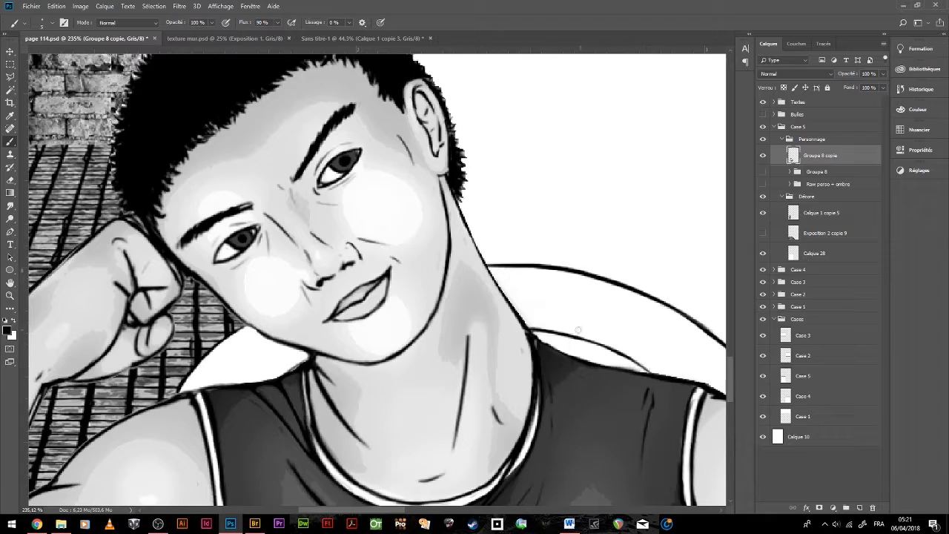
{"action": "scroll", "coordinate": [616, 355], "scroll_direction": "down", "scroll_amount": 5}
{"action": "scroll", "coordinate": [616, 355], "scroll_direction": "down", "scroll_amount": 3}
- Group the brick wall layer and duplicate the group
{"action": "left_click", "coordinate": [180, 6]}
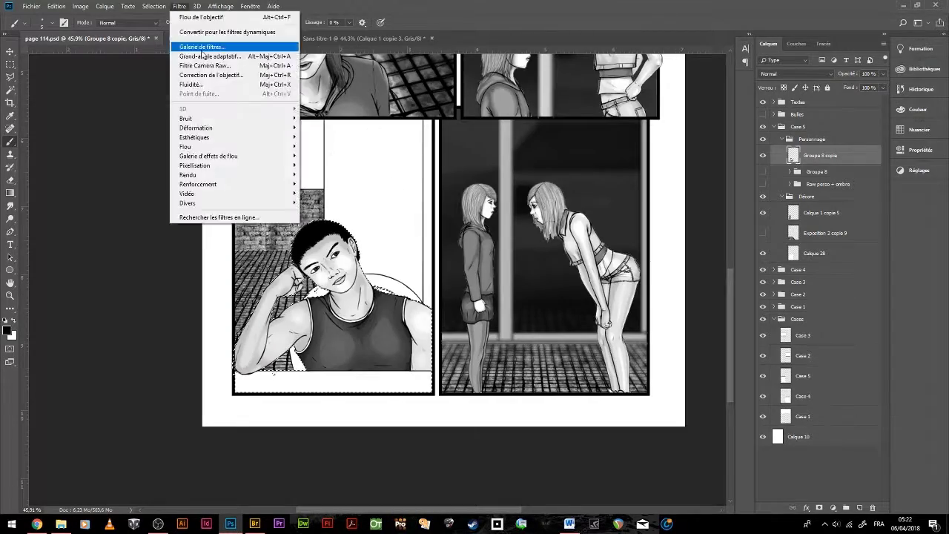
{"action": "left_click", "coordinate": [784, 208]}
{"action": "key", "text": "w"}
{"action": "key", "text": "ctrl+g"}
{"action": "key", "text": "ctrl+j"}
{"action": "right_click", "coordinate": [809, 209]}
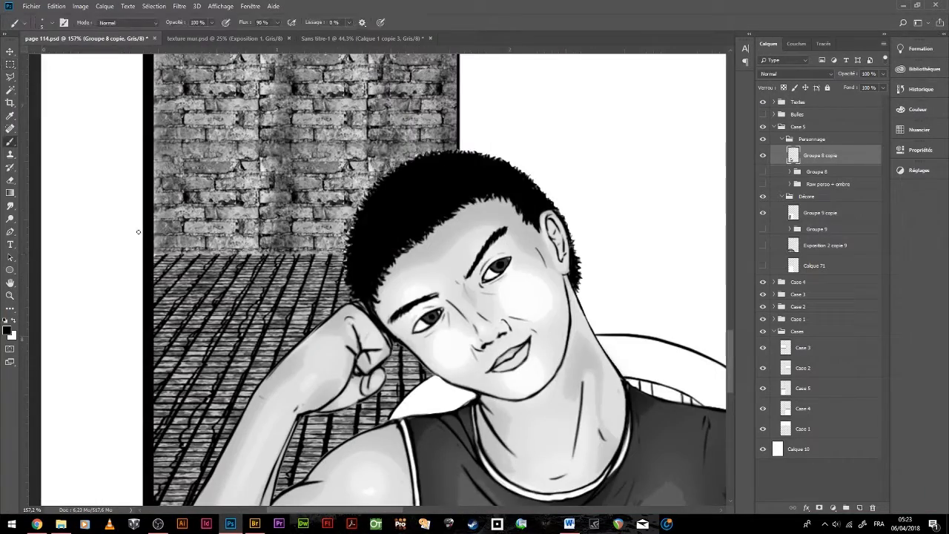
{"action": "left_click", "coordinate": [830, 212]}
- Zoom out and marquee-select the boy's whole panel area
{"action": "key", "text": "ctrl+0"}
{"action": "key", "text": "m"}
{"action": "left_click_drag", "start_coordinate": [378, 115], "coordinate": [63, 482]}
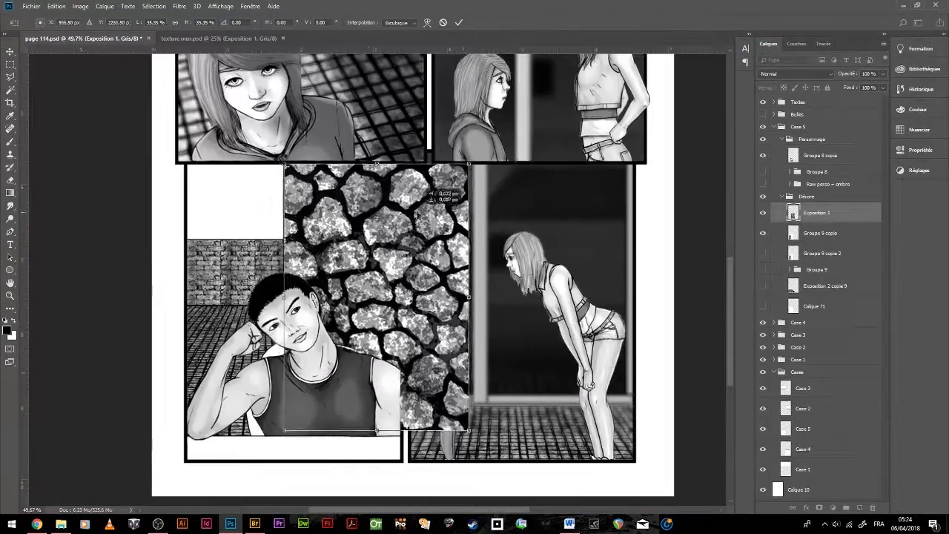
- Shrink the pasted stone texture to fit the panel and add a new empty layer
{"action": "left_click_drag", "start_coordinate": [454, 454], "coordinate": [393, 317]}
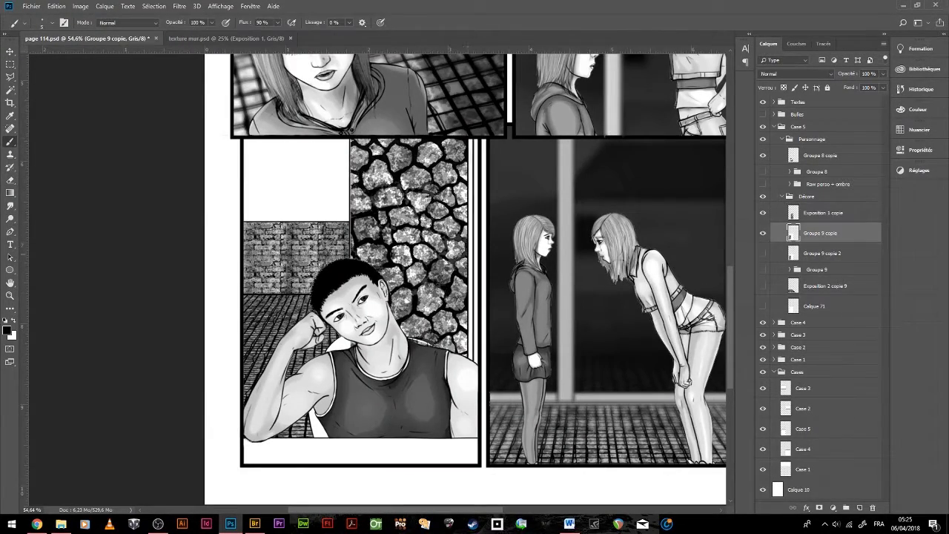
{"action": "left_click", "coordinate": [794, 305], "text": "ctrl"}
{"action": "left_click", "coordinate": [860, 508]}
- Paint horizontal grassy bands with a cloud-texture brush above the wall and nudge them into place
{"action": "left_click", "coordinate": [46, 22]}
{"action": "scroll", "coordinate": [82, 234], "scroll_direction": "down", "scroll_amount": 1}
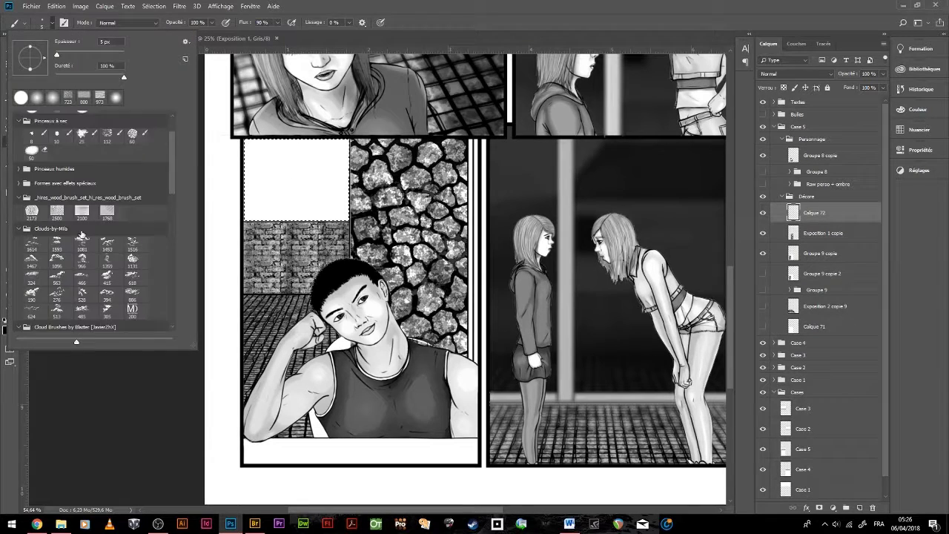
{"action": "left_click", "coordinate": [82, 252]}
{"action": "left_click_drag", "start_coordinate": [254, 207], "coordinate": [305, 207]}
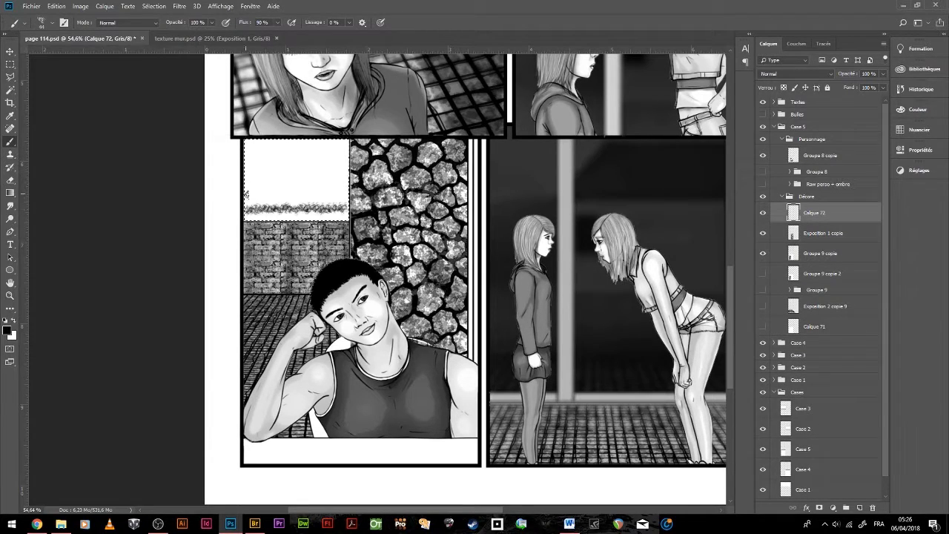
{"action": "scroll", "coordinate": [251, 200], "scroll_direction": "up", "scroll_amount": 5, "text": "alt"}
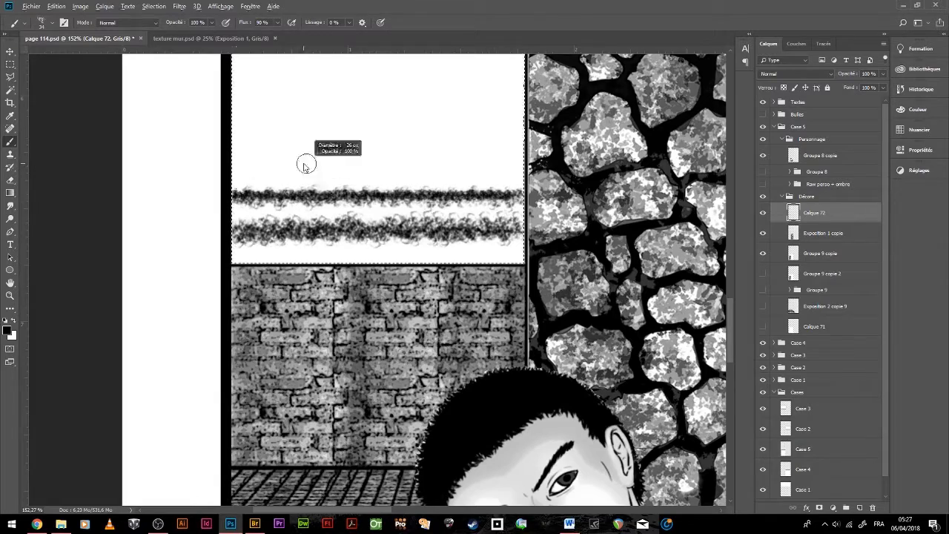
{"action": "left_click_drag", "start_coordinate": [233, 167], "coordinate": [523, 167]}
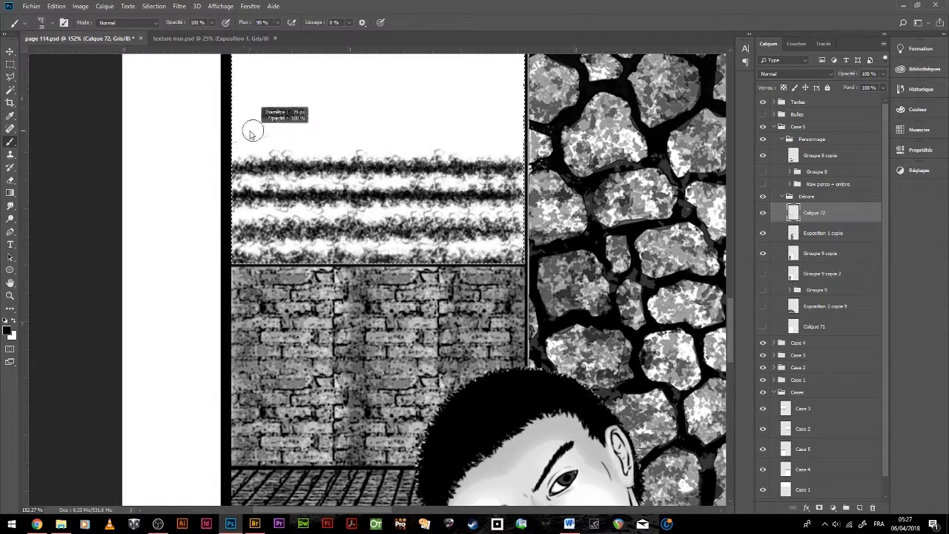
{"action": "scroll", "coordinate": [250, 127], "scroll_direction": "down", "scroll_amount": 3, "text": "alt"}
{"action": "key", "text": "v"}
{"action": "left_click_drag", "start_coordinate": [364, 143], "coordinate": [364, 145]}
- Switch back to the brush and add a new empty layer for the fence rail
{"action": "right_click", "coordinate": [9, 141]}
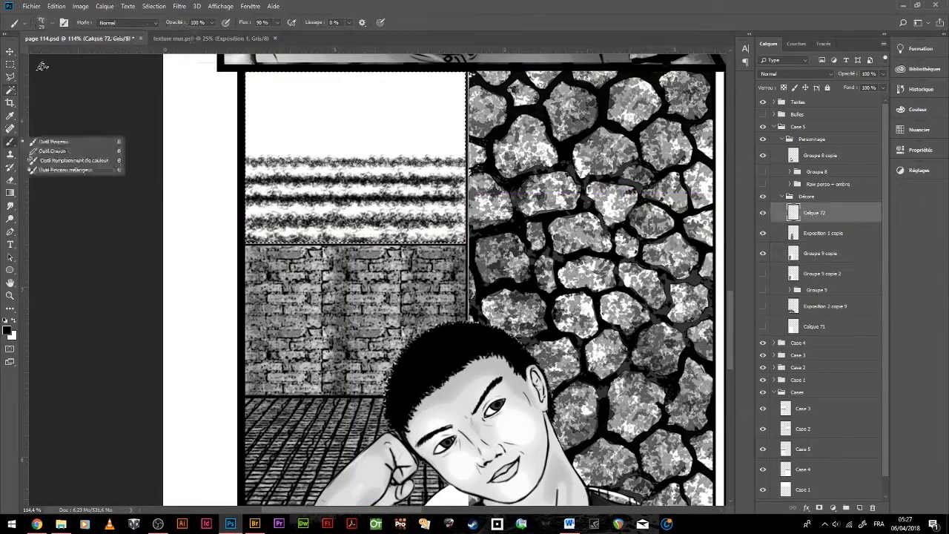
{"action": "left_click", "coordinate": [60, 141]}
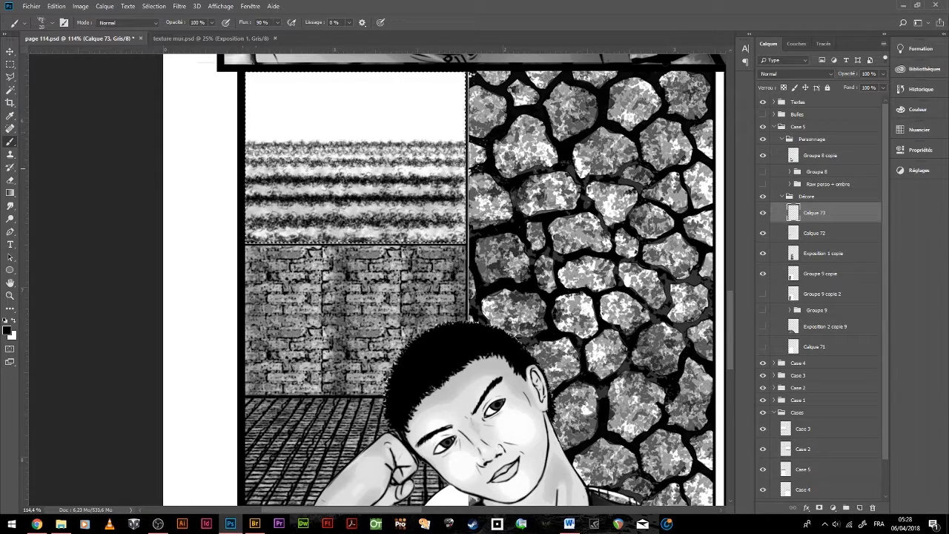
{"action": "left_click", "coordinate": [860, 508]}
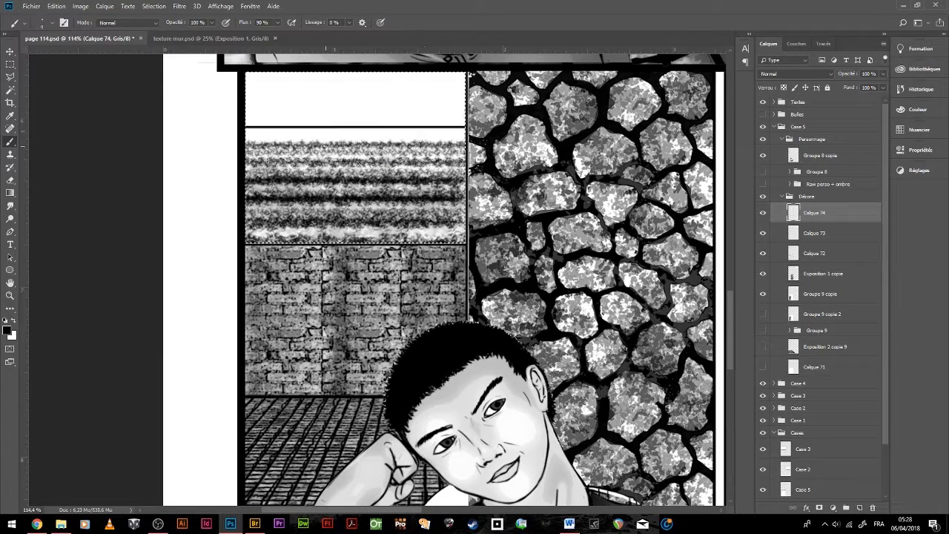
- Duplicate the fence rail stripes and transform the copy into vertical posts
{"action": "key", "text": "ctrl+t"}
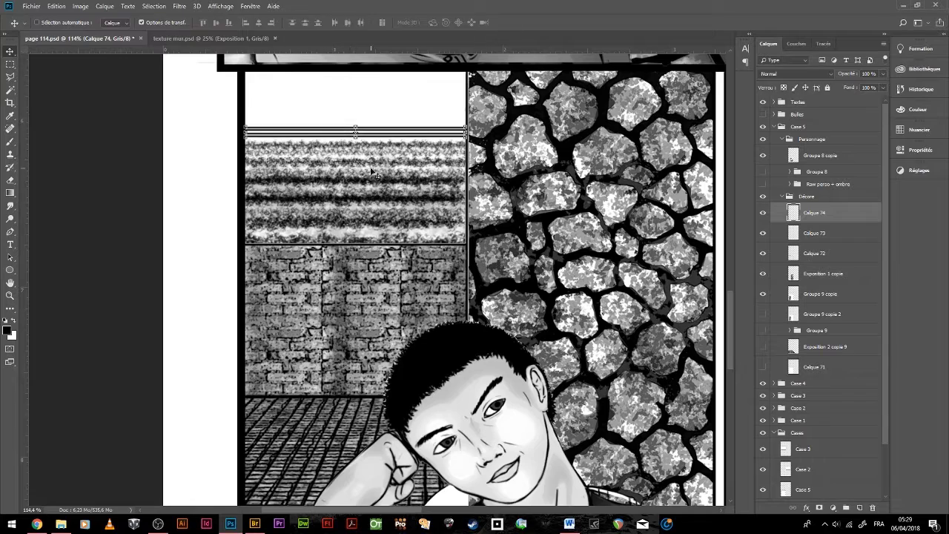
{"action": "key", "text": "ctrl+j"}
{"action": "key", "text": "ctrl+t"}
{"action": "key", "text": "Return"}
{"action": "scroll", "coordinate": [264, 185], "scroll_direction": "up", "scroll_amount": 5, "text": "alt"}
{"action": "key", "text": "b"}
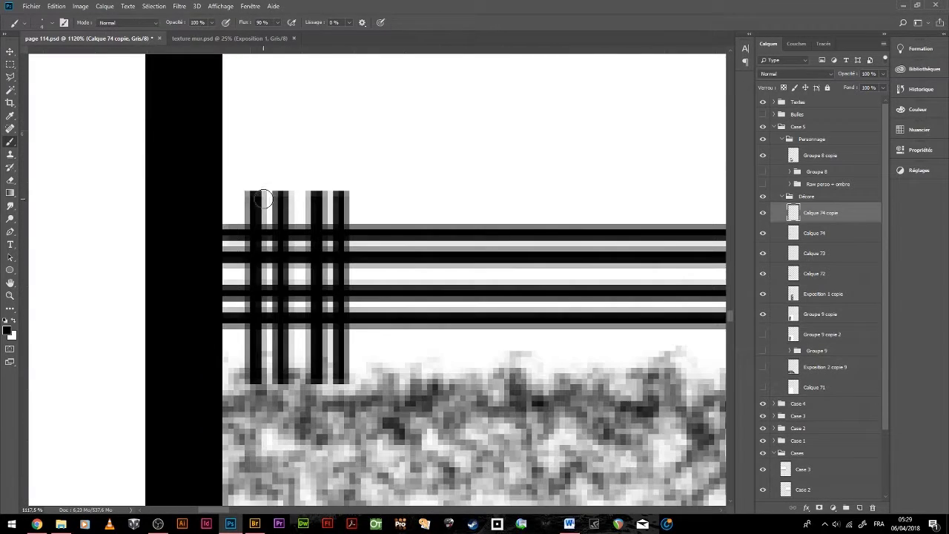
{"action": "scroll", "coordinate": [315, 376], "scroll_direction": "down", "scroll_amount": 3, "text": "alt"}
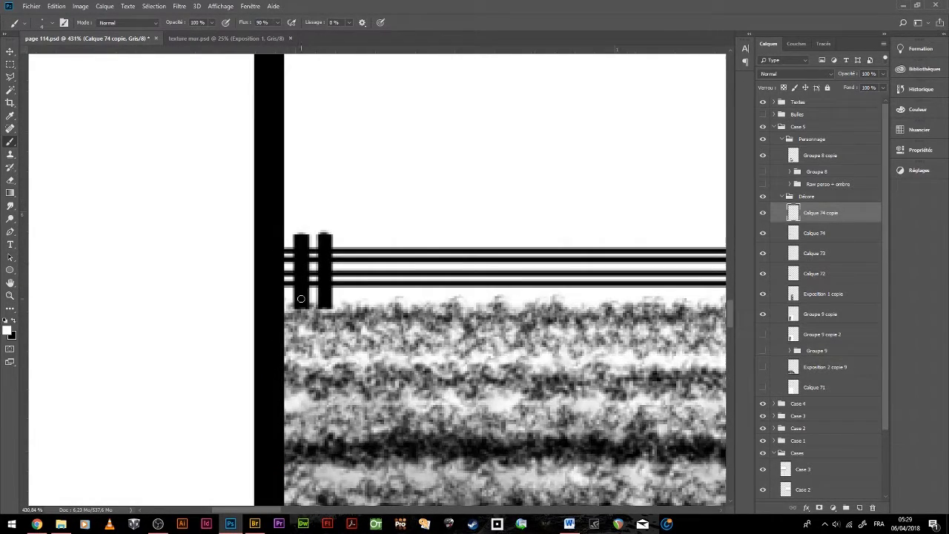
- Copy the posts along the rails and merge the post layers into one fence
{"action": "key", "text": "ctrl+z"}
{"action": "key", "text": "ctrl+minus"}
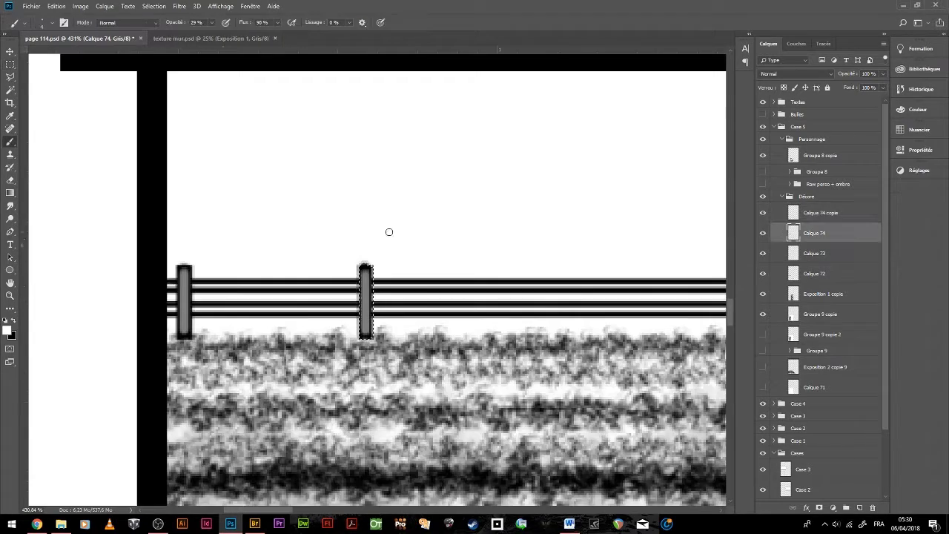
{"action": "key", "text": "b"}
{"action": "key", "text": "ctrl+j"}
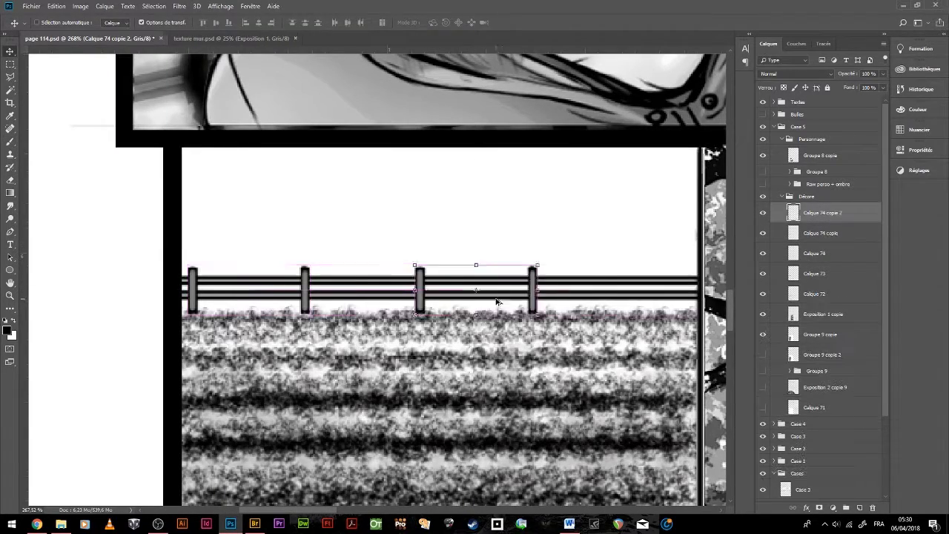
{"action": "scroll", "coordinate": [494, 303], "scroll_direction": "down", "scroll_amount": 5}
{"action": "key", "text": "m"}
{"action": "key", "text": "v"}
{"action": "left_click", "coordinate": [816, 274], "text": "shift"}
{"action": "key", "text": "ctrl+e"}
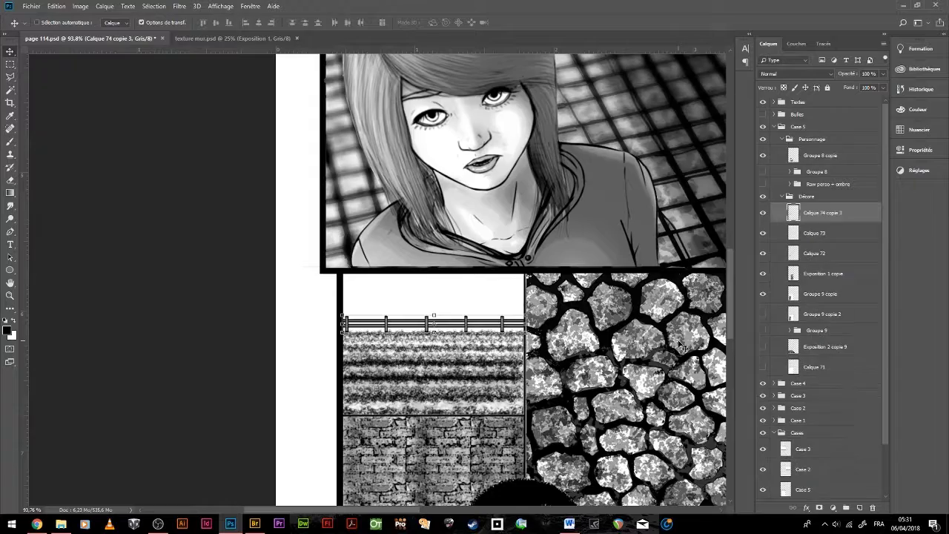
{"action": "scroll", "coordinate": [466, 327], "scroll_direction": "up", "scroll_amount": 2}
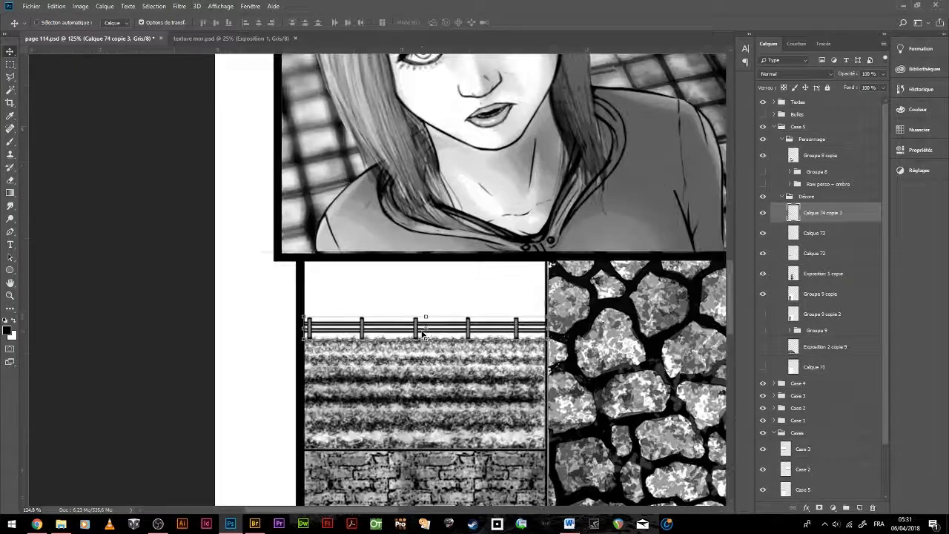
- Add a new empty layer above Calque 73 and pick a brush preset
{"action": "left_click", "coordinate": [820, 233]}
{"action": "key", "text": "ctrl+shift+alt+n"}
{"action": "left_click", "coordinate": [11, 141]}
{"action": "left_click", "coordinate": [30, 23]}
- Stretch the fence's height slightly and marquee the area around it
{"action": "key", "text": "Escape"}
{"action": "key", "text": "ctrl+t"}
{"action": "left_click_drag", "start_coordinate": [428, 319], "coordinate": [428, 321]}
{"action": "key", "text": "Return"}
{"action": "key", "text": "m"}
{"action": "left_click_drag", "start_coordinate": [303, 302], "coordinate": [550, 364]}
- Apply a 0°, 12 px Motion Blur to the fence, duplicate it, and add an empty layer
{"action": "key", "text": "ctrl+alt+f"}
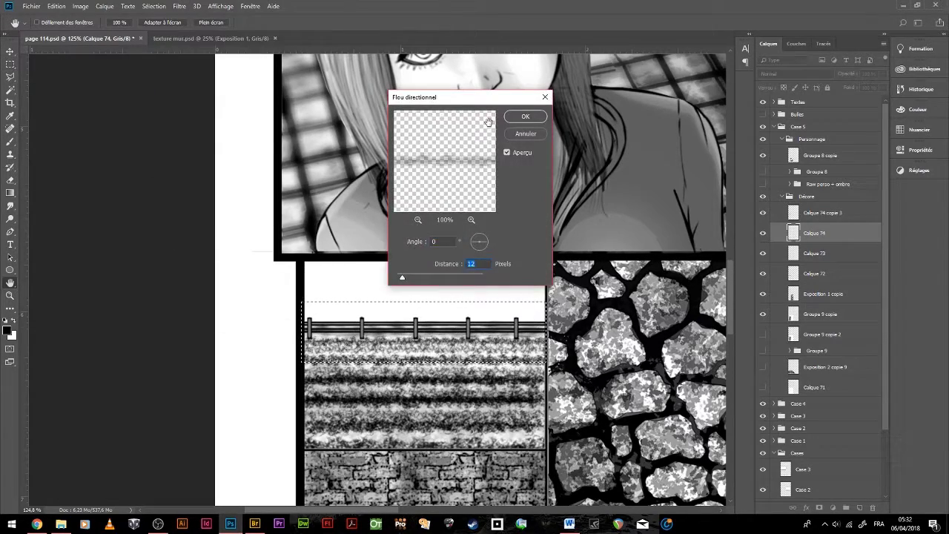
{"action": "key", "text": "Escape"}
{"action": "key", "text": "ctrl+j"}
{"action": "key", "text": "ctrl+shift+alt+n"}
{"action": "key", "text": "ctrl+plus"}
{"action": "key", "text": "b"}
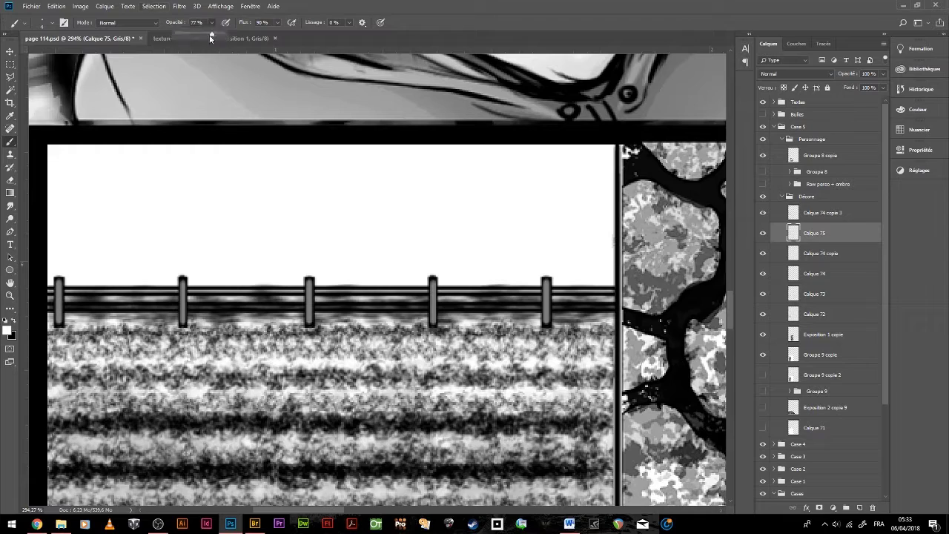
{"action": "scroll", "coordinate": [48, 307], "scroll_direction": "down", "scroll_amount": 5}
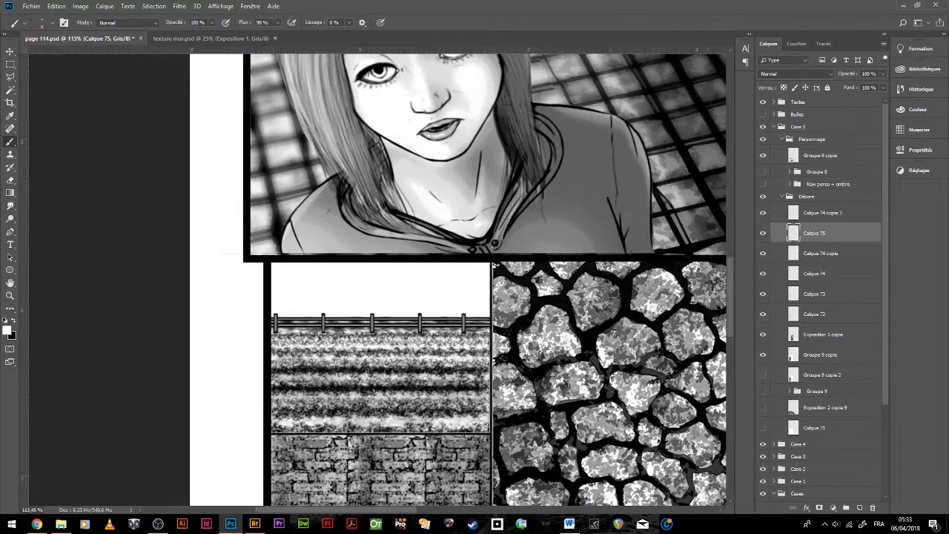
- Choose the cloud-shaped tree brush and stamp a row of four trees above the fence
{"action": "left_click", "coordinate": [45, 22]}
{"action": "double_click", "coordinate": [45, 112]}
{"action": "left_click", "coordinate": [44, 23]}
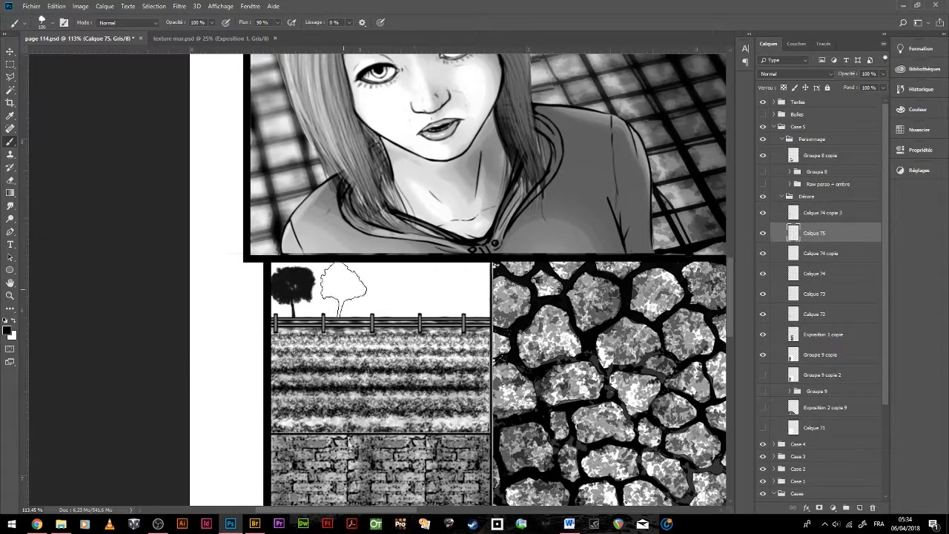
{"action": "left_click", "coordinate": [343, 288]}
{"action": "left_click", "coordinate": [387, 288]}
{"action": "left_click", "coordinate": [45, 23]}
{"action": "left_click", "coordinate": [442, 288]}
- Pick a different brush tip and make white the paint colour
{"action": "left_click", "coordinate": [44, 22]}
{"action": "double_click", "coordinate": [44, 111]}
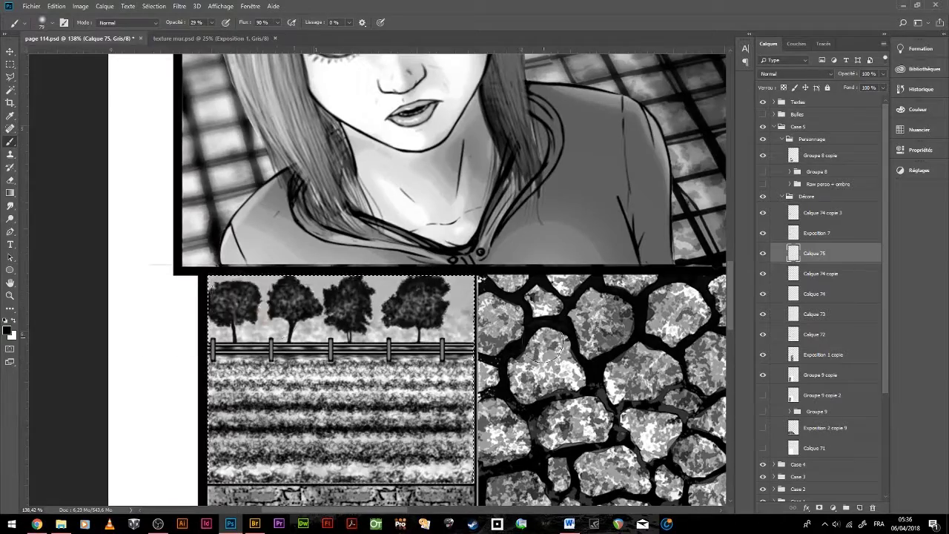
{"action": "key", "text": "x"}
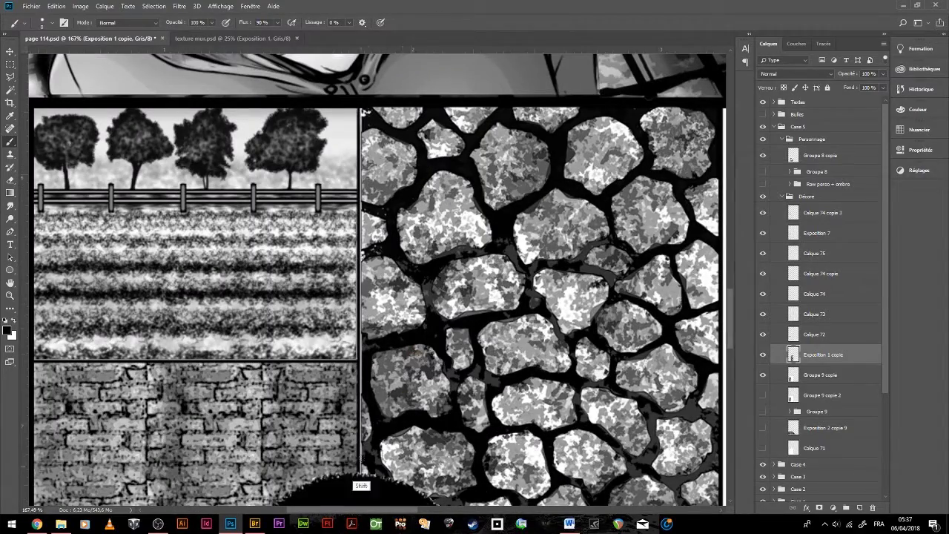
- Paint a straight line down the panel gutter and make Groupe 9 copie the active layer
{"action": "left_click", "coordinate": [361, 477], "text": "shift"}
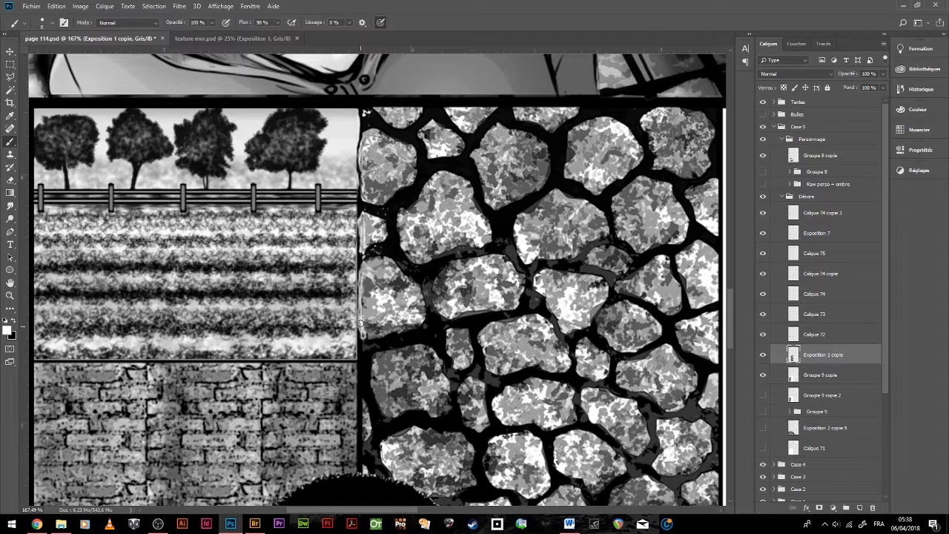
{"action": "left_click", "coordinate": [10, 205]}
{"action": "scroll", "coordinate": [417, 336], "scroll_direction": "down", "scroll_amount": 5}
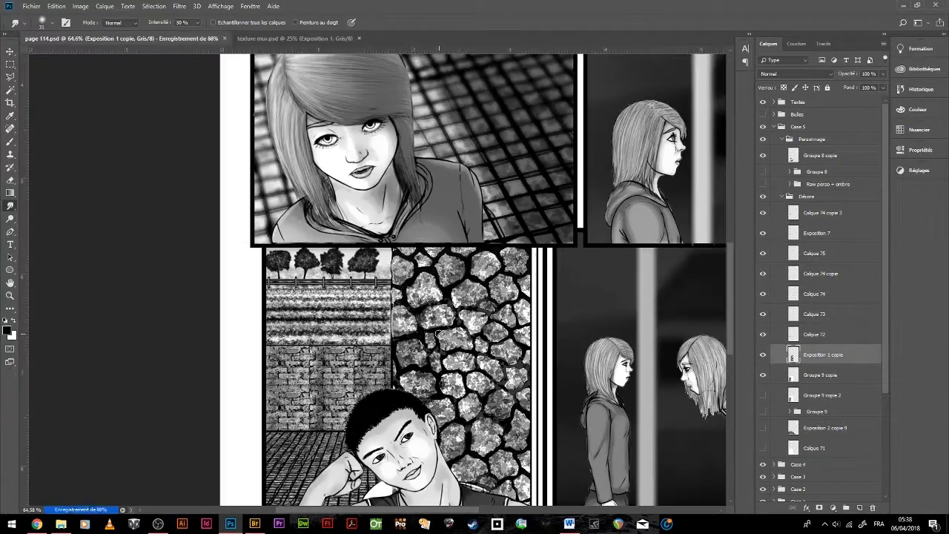
{"action": "scroll", "coordinate": [439, 334], "scroll_direction": "down", "scroll_amount": 3}
{"action": "key", "text": "w"}
{"action": "left_click", "coordinate": [491, 330], "text": "ctrl"}
- Make Exposition 1 copie the active layer and turn the hidden layers back on
{"action": "scroll", "coordinate": [438, 382], "scroll_direction": "up", "scroll_amount": 5}
{"action": "left_click", "coordinate": [823, 355]}
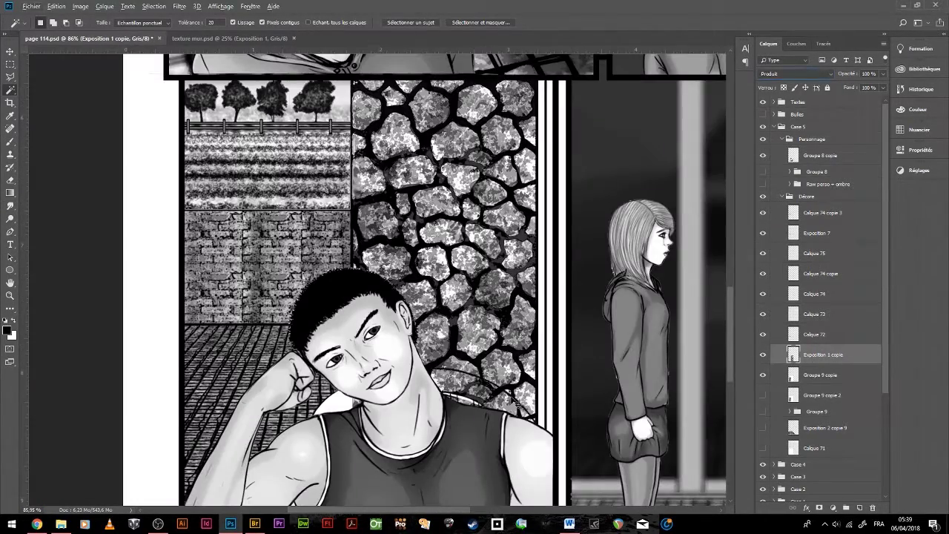
{"action": "scroll", "coordinate": [339, 457], "scroll_direction": "up", "scroll_amount": 3}
{"action": "key", "text": "e"}
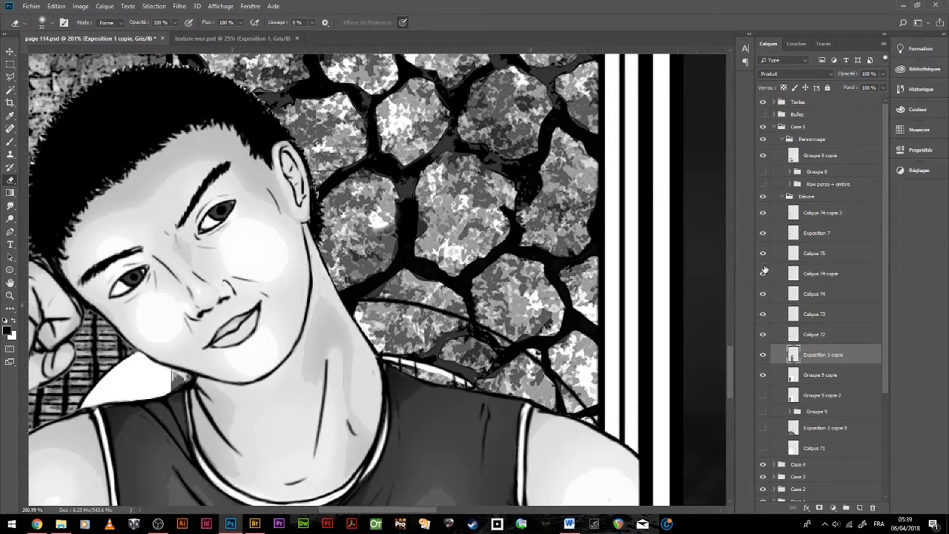
{"action": "left_click_drag", "start_coordinate": [763, 324], "coordinate": [763, 212]}
{"action": "key", "text": "w"}
{"action": "left_click", "coordinate": [443, 374], "text": "ctrl"}
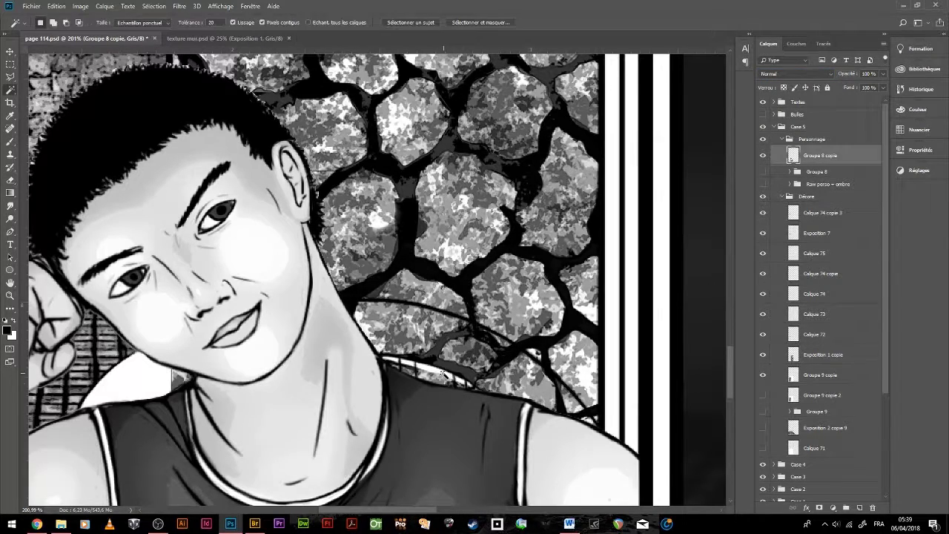
- Erase the stone wall over the boy's chair on Exposition 1 copie
{"action": "left_click", "coordinate": [814, 360]}
{"action": "key", "text": "e"}
{"action": "mouse_move", "coordinate": [349, 304]}
{"action": "left_mouse_down"}
{"action": "mouse_move", "coordinate": [539, 382]}
{"action": "mouse_move", "coordinate": [435, 349]}
{"action": "mouse_move", "coordinate": [495, 352]}
{"action": "left_mouse_up"}
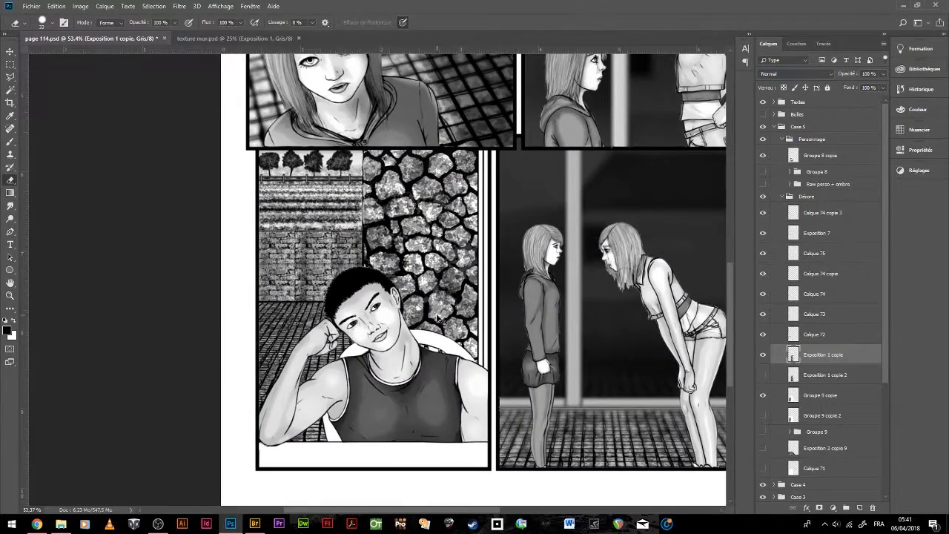
{"action": "scroll", "coordinate": [437, 318], "scroll_direction": "down", "scroll_amount": 1}
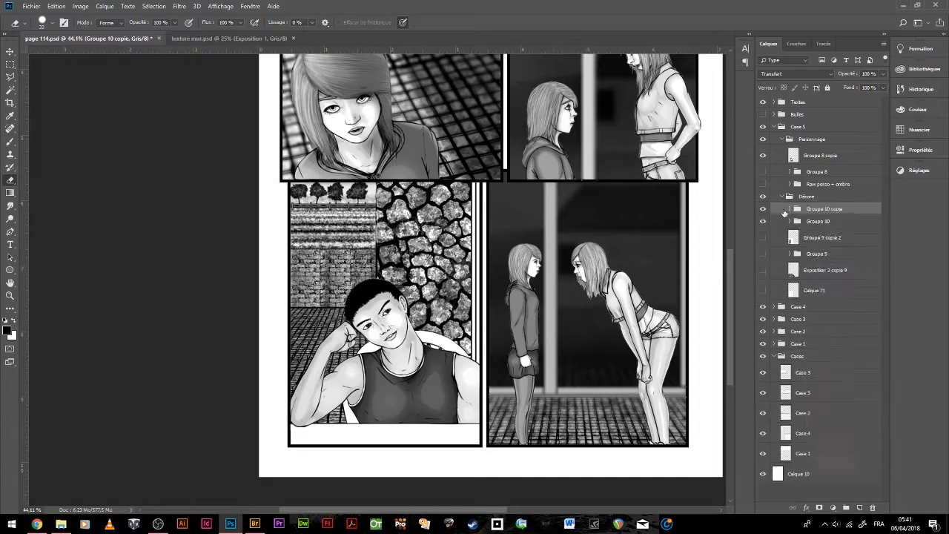
- Look through the Filter menu, then switch to the Eraser
{"action": "left_click", "coordinate": [180, 6]}
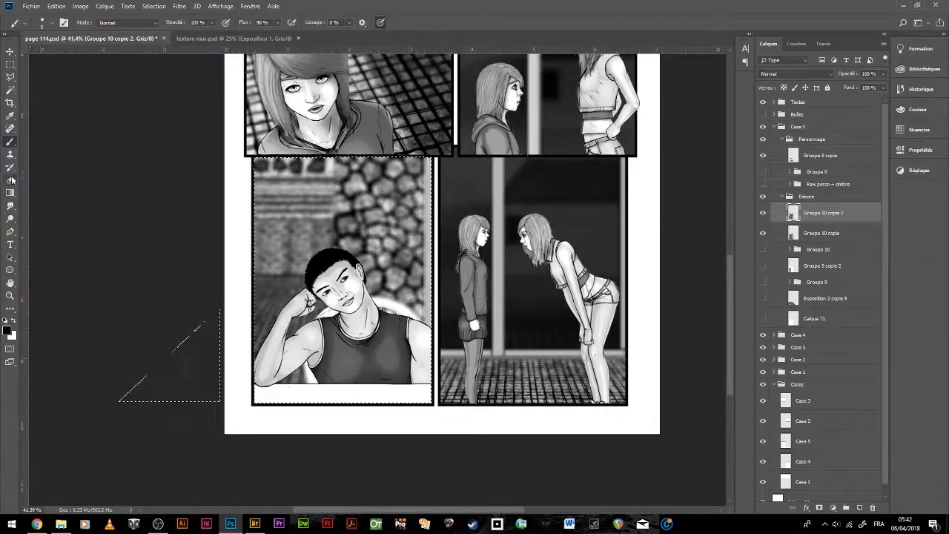
{"action": "left_click", "coordinate": [10, 180]}
{"action": "scroll", "coordinate": [341, 282], "scroll_direction": "down", "scroll_amount": 3}
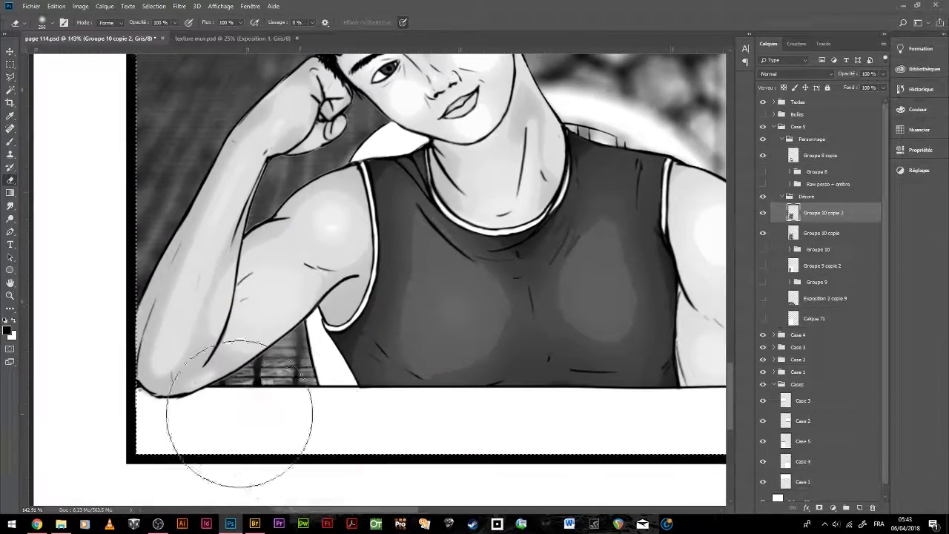
{"action": "scroll", "coordinate": [240, 414], "scroll_direction": "down", "scroll_amount": 3}
- Expand Groupe 10 and merge a copy of the decor into a single Décore copie layer
{"action": "left_click", "coordinate": [790, 249]}
{"action": "key", "text": "ctrl+j"}
{"action": "key", "text": "ctrl+e"}
{"action": "key", "text": "ctrl+minus"}
{"action": "key", "text": "ctrl+minus"}
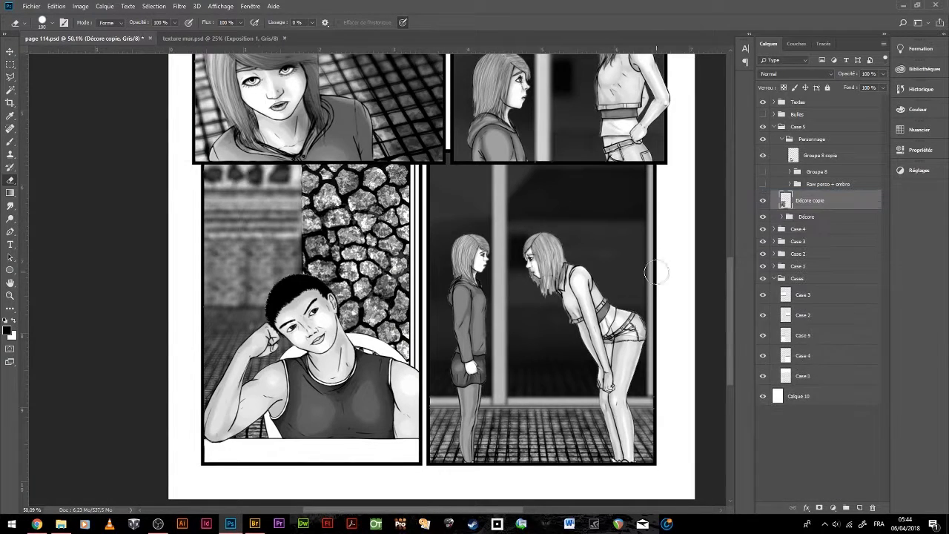
- Move Décore copie into the Décore group and magic-wand the left panel's white strip
{"action": "left_click", "coordinate": [782, 216]}
{"action": "left_click_drag", "start_coordinate": [810, 201], "coordinate": [809, 217]}
{"action": "key", "text": "w"}
{"action": "left_click", "coordinate": [425, 234]}
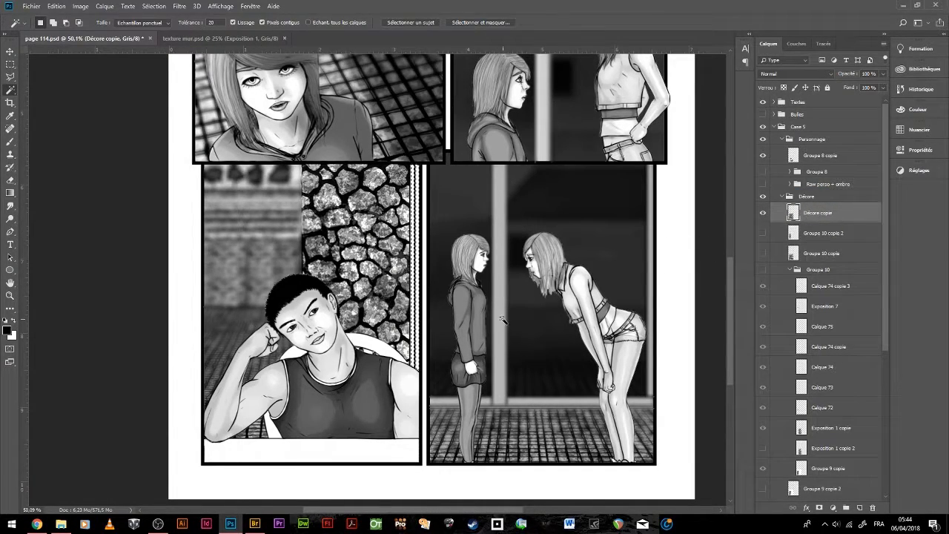
{"action": "key", "text": "b"}
{"action": "scroll", "coordinate": [388, 280], "scroll_direction": "down", "scroll_amount": 4}
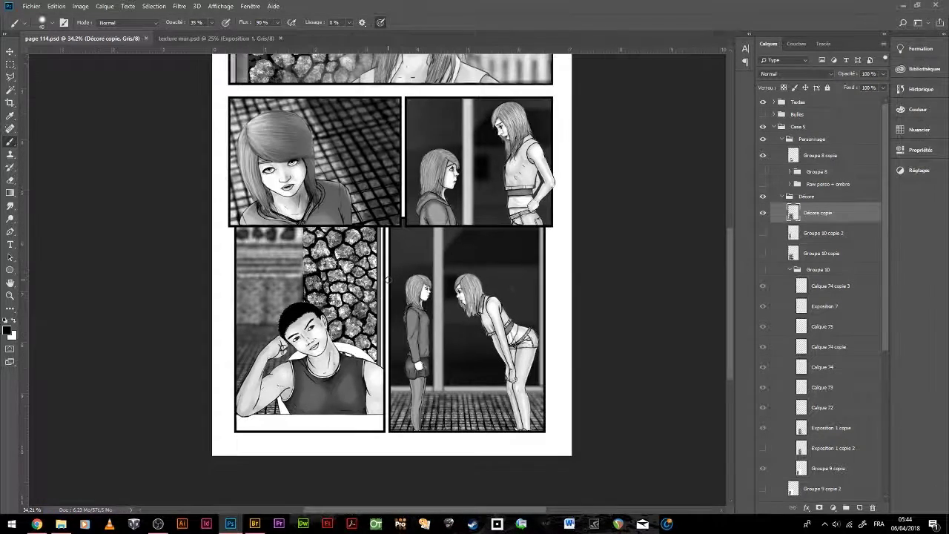
{"action": "scroll", "coordinate": [247, 386], "scroll_direction": "up", "scroll_amount": 4}
- Duplicate Groupe 8 copie into Groupe 8 copie 2 and magic-wand the white chair back
{"action": "left_click", "coordinate": [820, 155]}
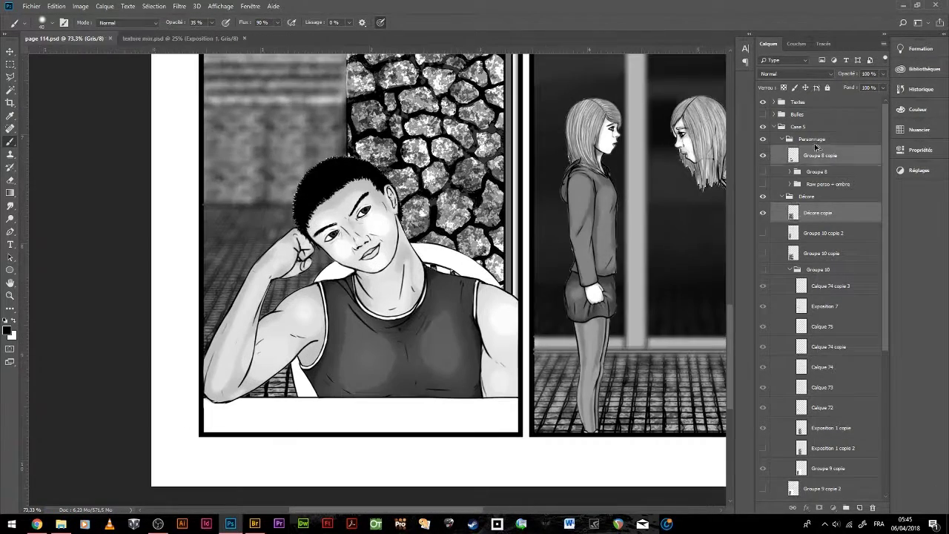
{"action": "key", "text": "ctrl+j"}
{"action": "key", "text": "w"}
{"action": "scroll", "coordinate": [600, 322], "scroll_direction": "down", "scroll_amount": 1}
{"action": "left_click", "coordinate": [486, 295]}
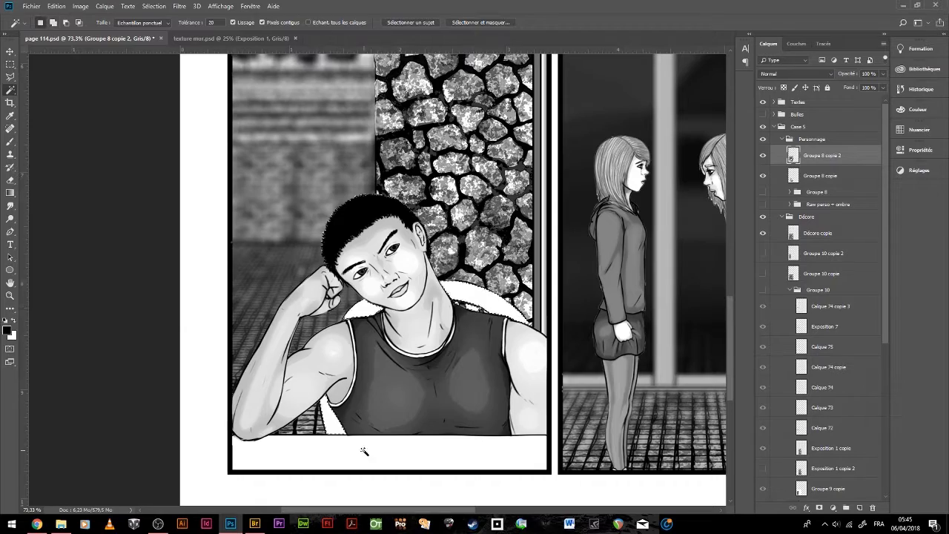
- Apply a Pattern Overlay layer style to the new layer, then bring up the Filter Gallery
{"action": "double_click", "coordinate": [820, 305]}
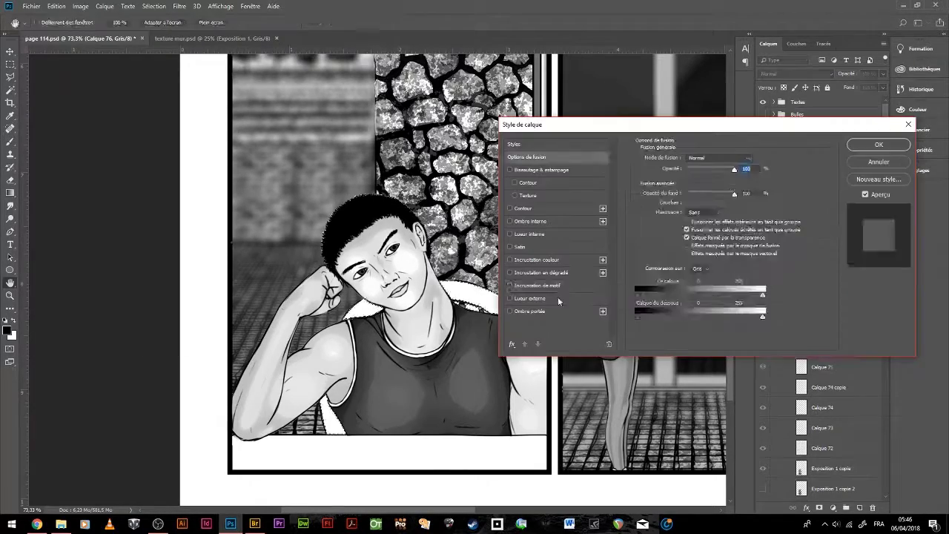
{"action": "left_click", "coordinate": [536, 286]}
{"action": "key", "text": "Return"}
{"action": "key", "text": "ctrl+alt+f"}
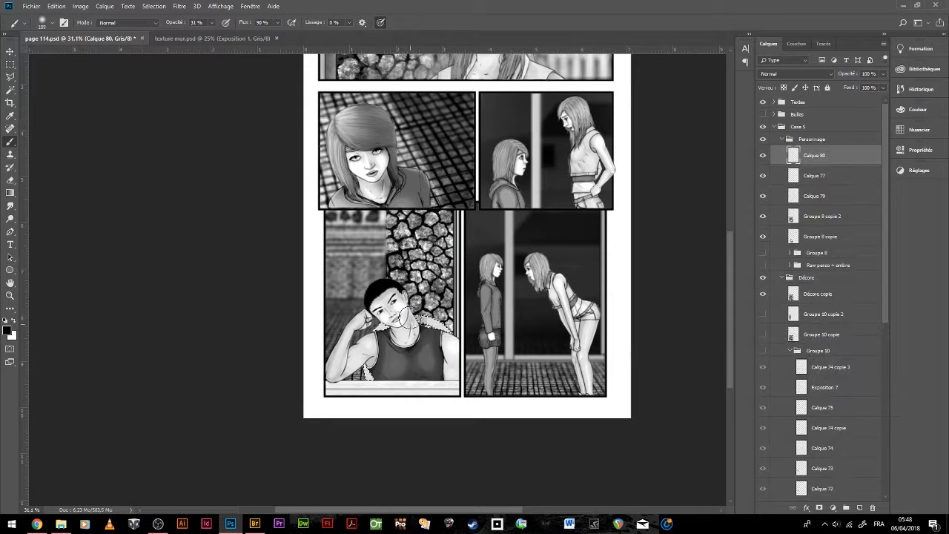
{"action": "scroll", "coordinate": [438, 349], "scroll_direction": "down", "scroll_amount": 1}
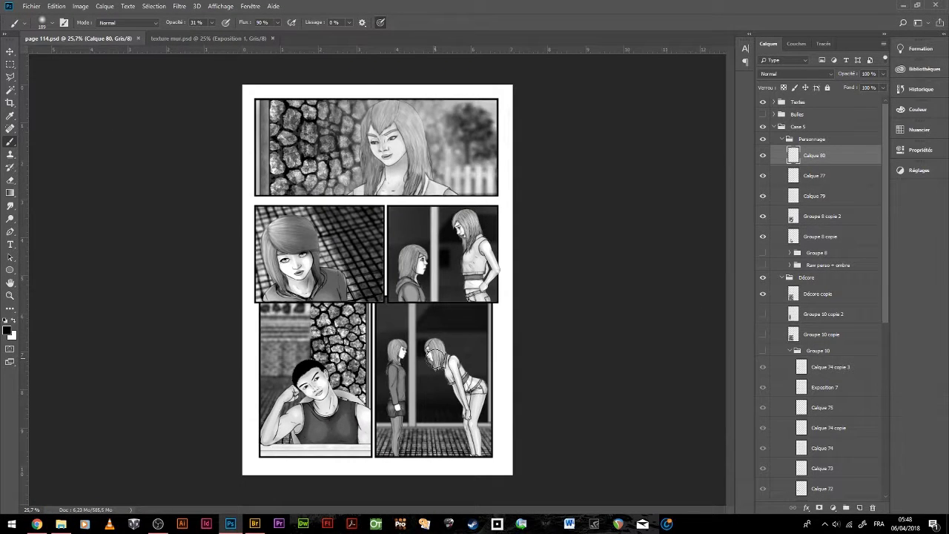